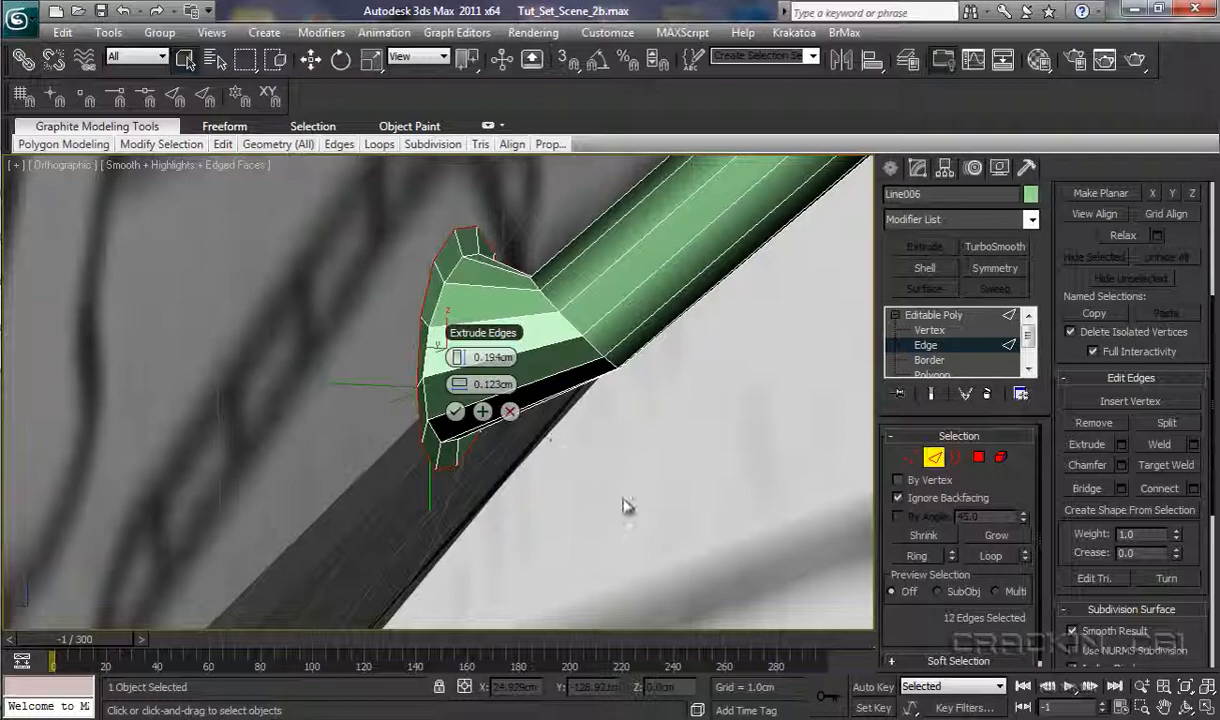
# Accept the tube end's edge extrusion at 0.194 cm height and 0.123 cm width, and move the new rim edges outward.
pyautogui.keyDown('alt'); pyautogui.moveTo(623, 505); pyautogui.dragTo(646, 488, button='middle'); pyautogui.keyUp('alt')
pyautogui.click(455, 411)
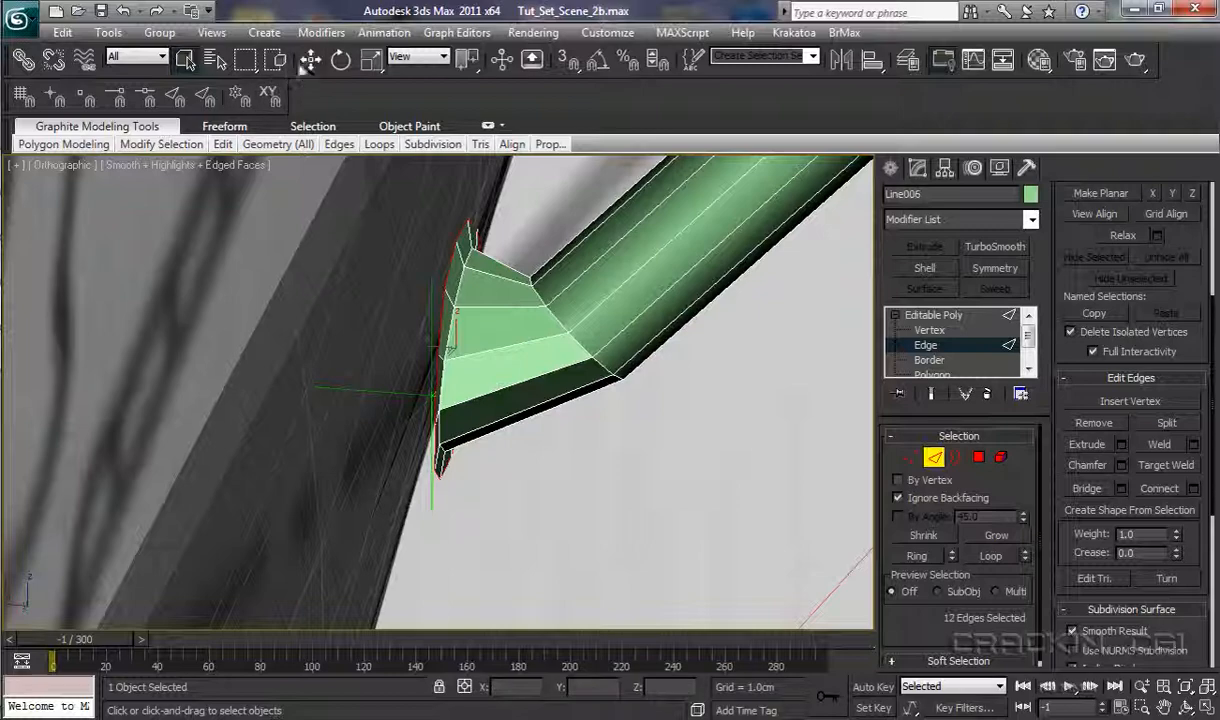
pyautogui.click(311, 59)
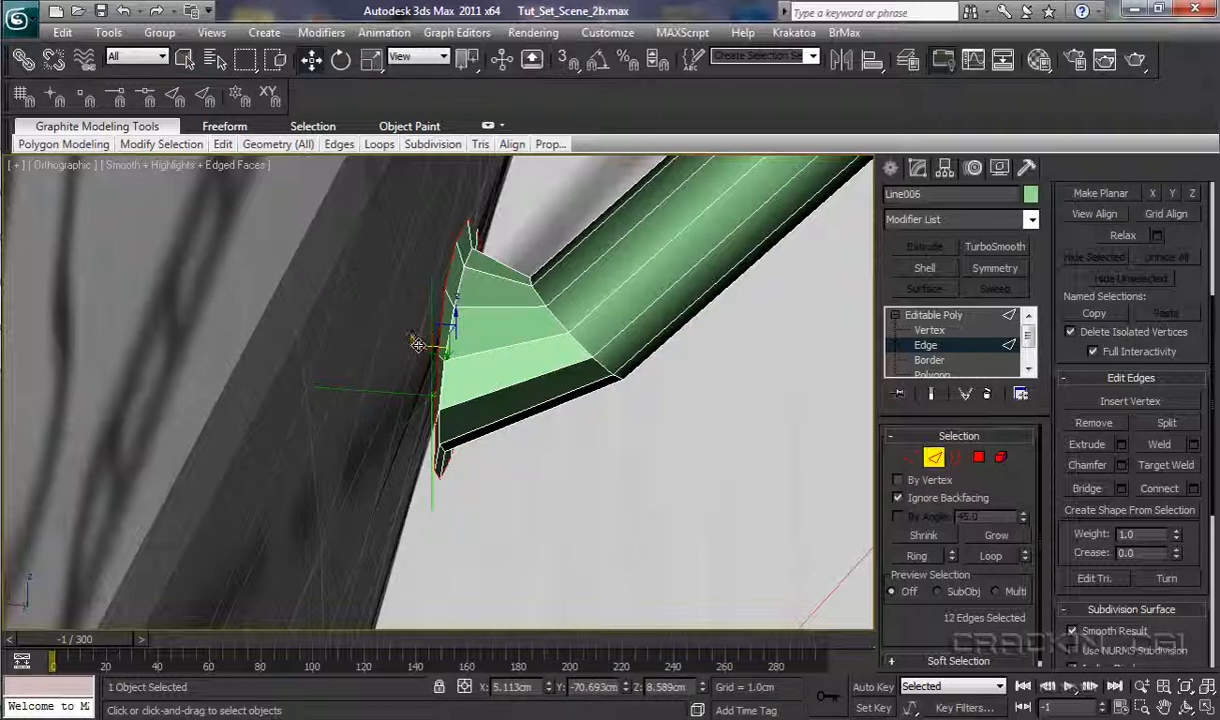
pyautogui.moveTo(418, 345); pyautogui.dragTo(403, 347)
# Rotate the selected outer rim edges slightly to tilt the rim of the flared tube end.
pyautogui.click(341, 60)
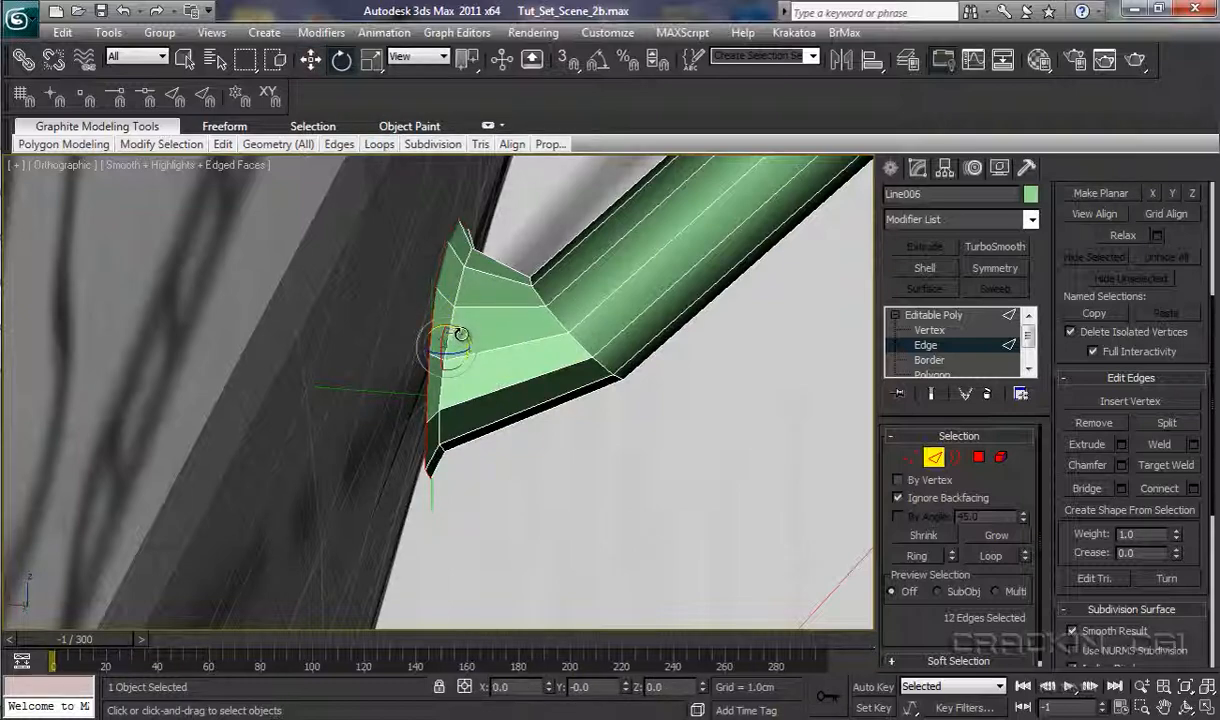
pyautogui.moveTo(460, 334); pyautogui.dragTo(403, 337)
pyautogui.click(311, 60)
# Adjust the upper outer-rim vertices of the flared tube end individually at vertex level to even out the rim's curve.
pyautogui.keyDown('alt'); pyautogui.moveTo(504, 461); pyautogui.dragTo(469, 492, button='middle'); pyautogui.keyUp('alt')
pyautogui.click(928, 330)
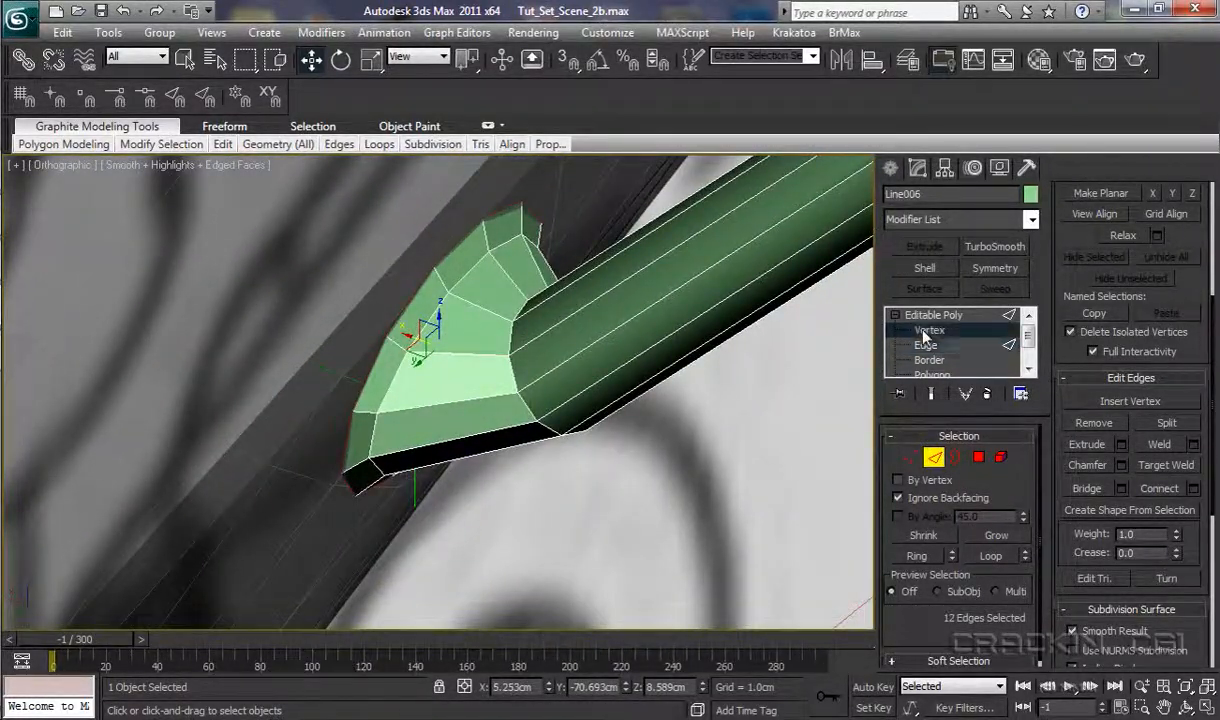
pyautogui.click(482, 221)
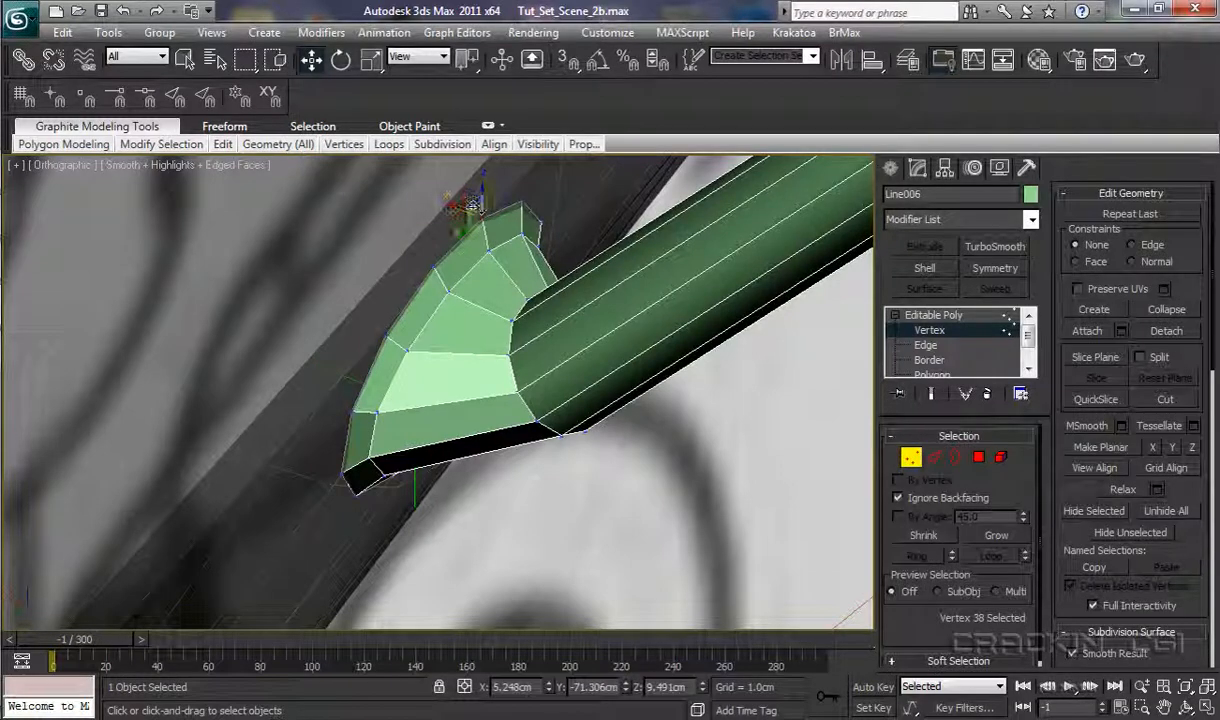
pyautogui.moveTo(449, 210); pyautogui.dragTo(501, 195)
pyautogui.click(527, 207)
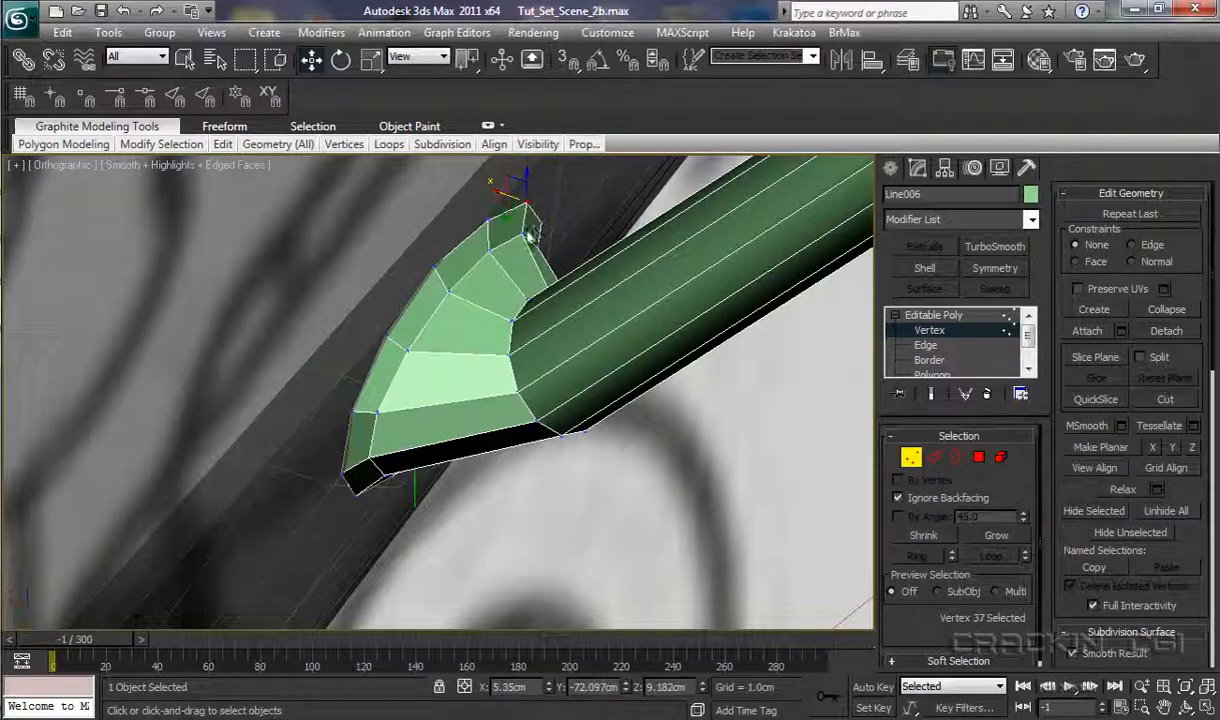
pyautogui.moveTo(441, 281); pyautogui.dragTo(408, 257)
# Shift the side and lower outer-rim vertices of the flare one by one along X to continue the rounded rim.
pyautogui.click(385, 324)
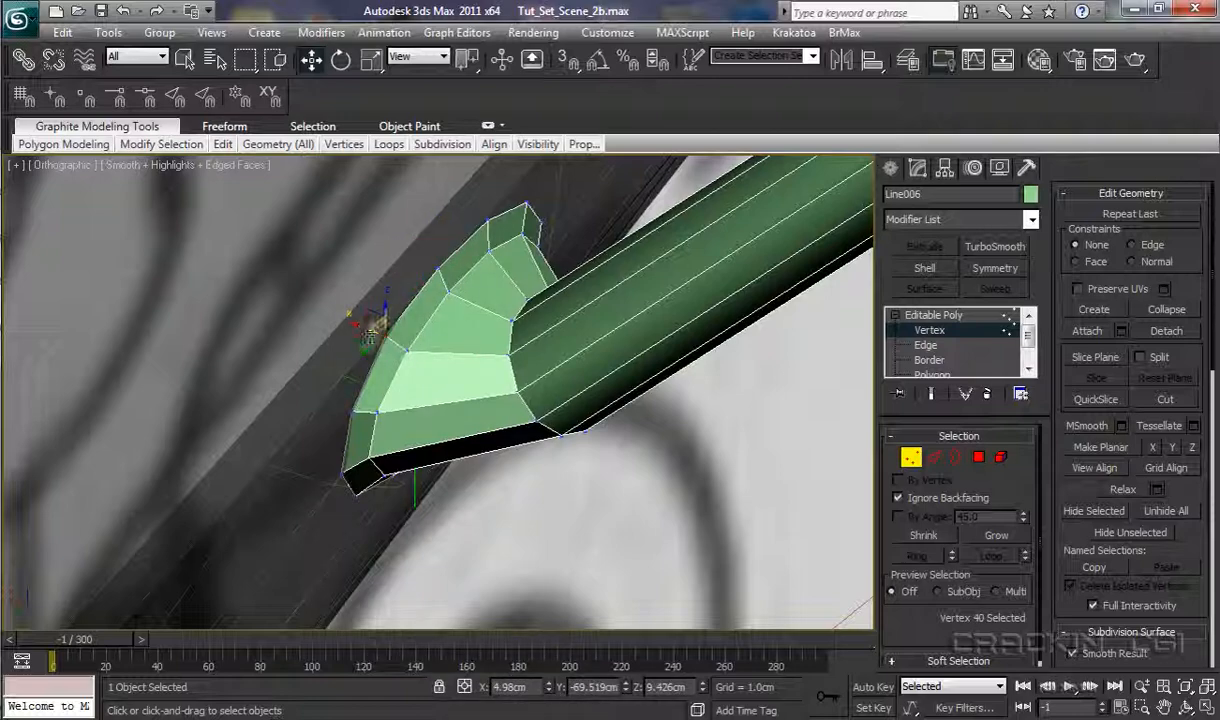
pyautogui.moveTo(358, 323); pyautogui.dragTo(364, 325)
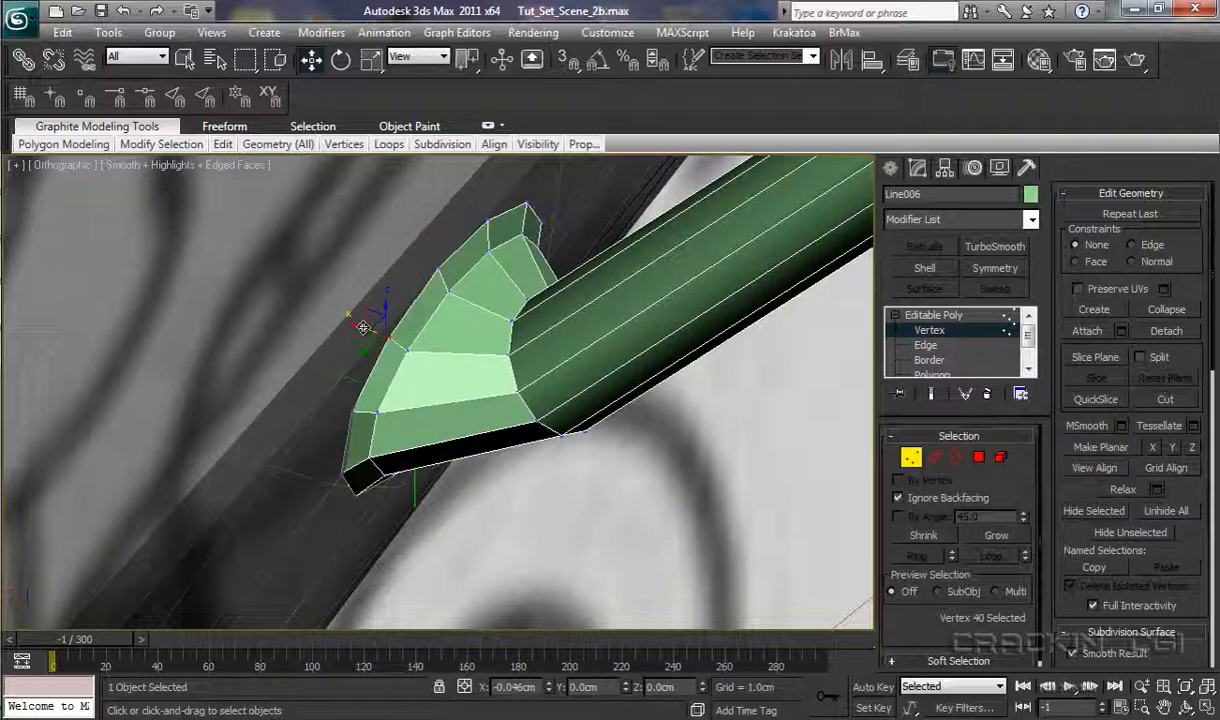
pyautogui.click(331, 402)
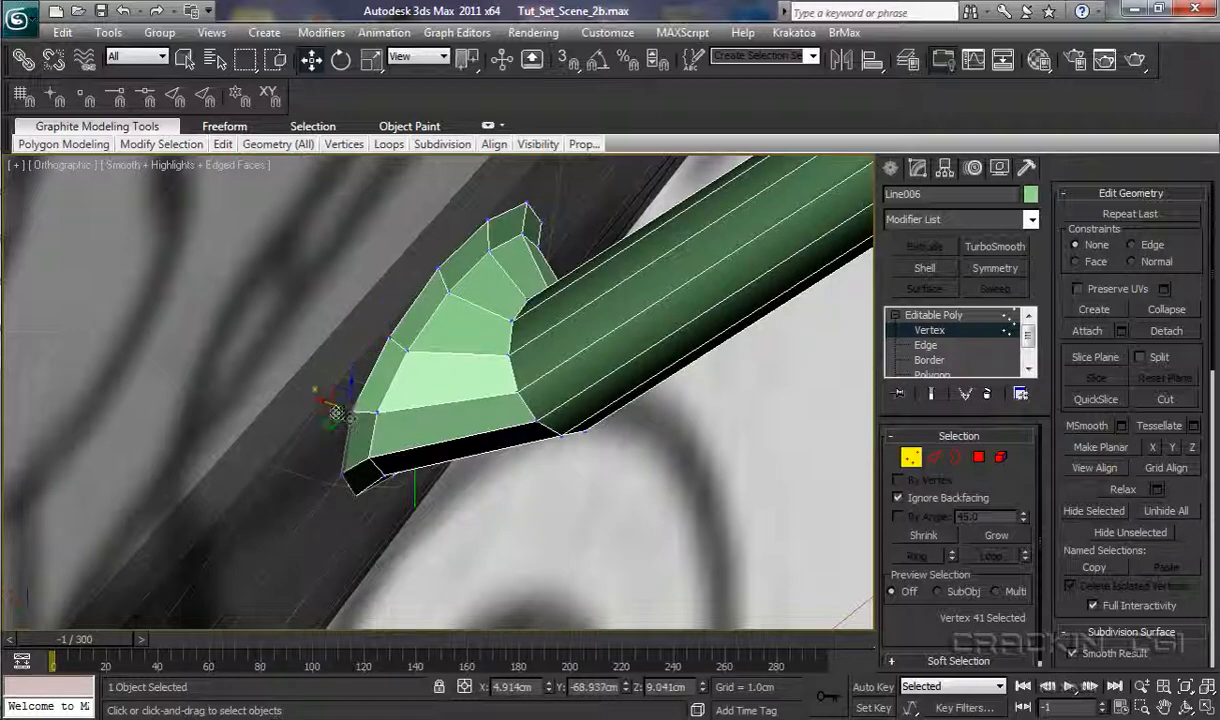
pyautogui.moveTo(325, 402); pyautogui.dragTo(328, 403)
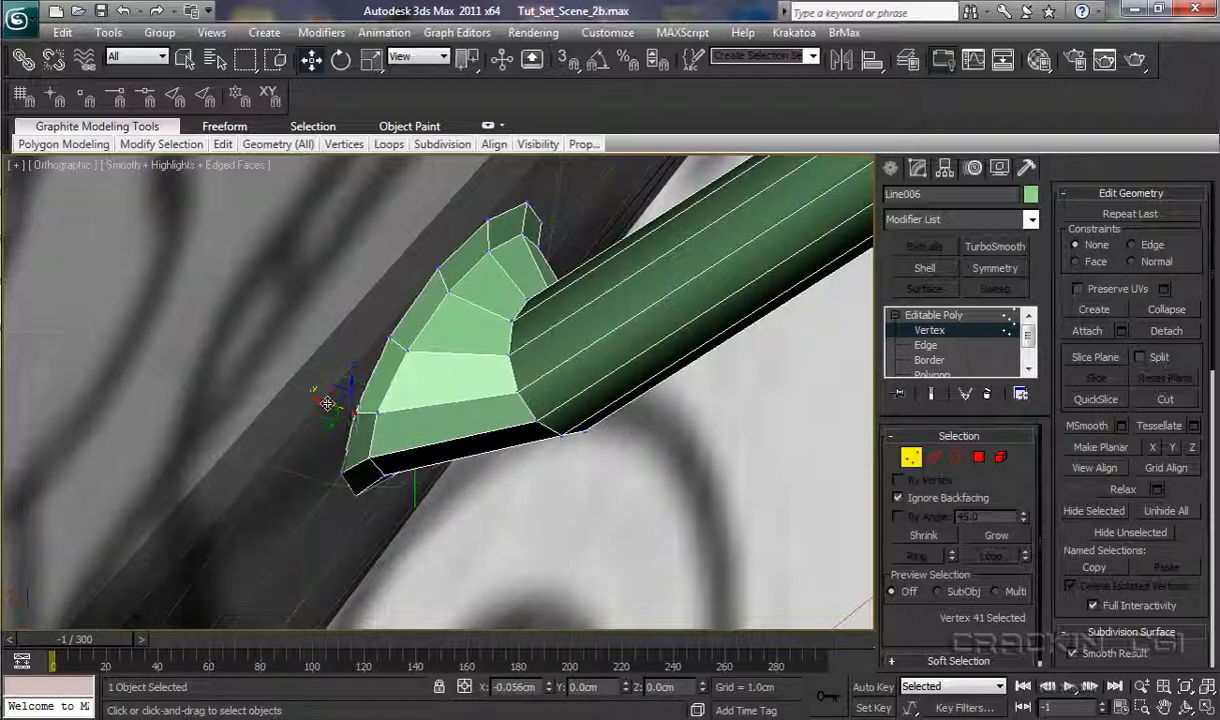
pyautogui.moveTo(352, 525); pyautogui.dragTo(411, 411, button='middle')
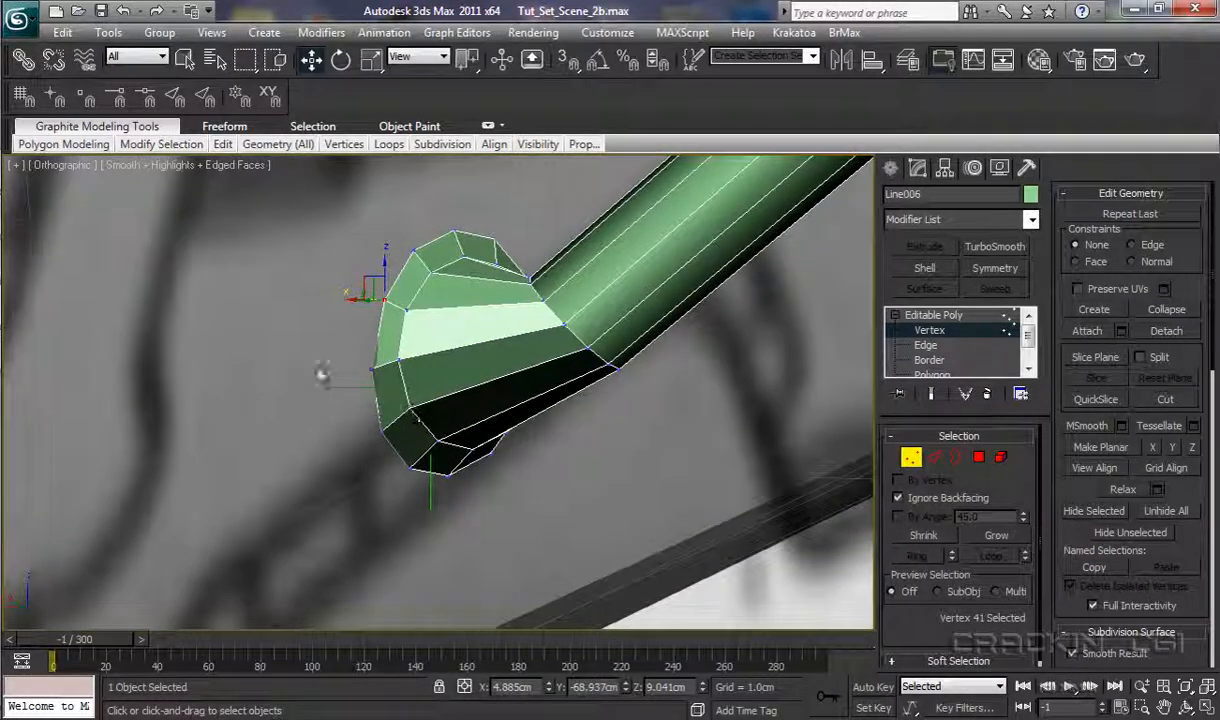
pyautogui.click(371, 368)
pyautogui.moveTo(337, 368); pyautogui.dragTo(338, 370)
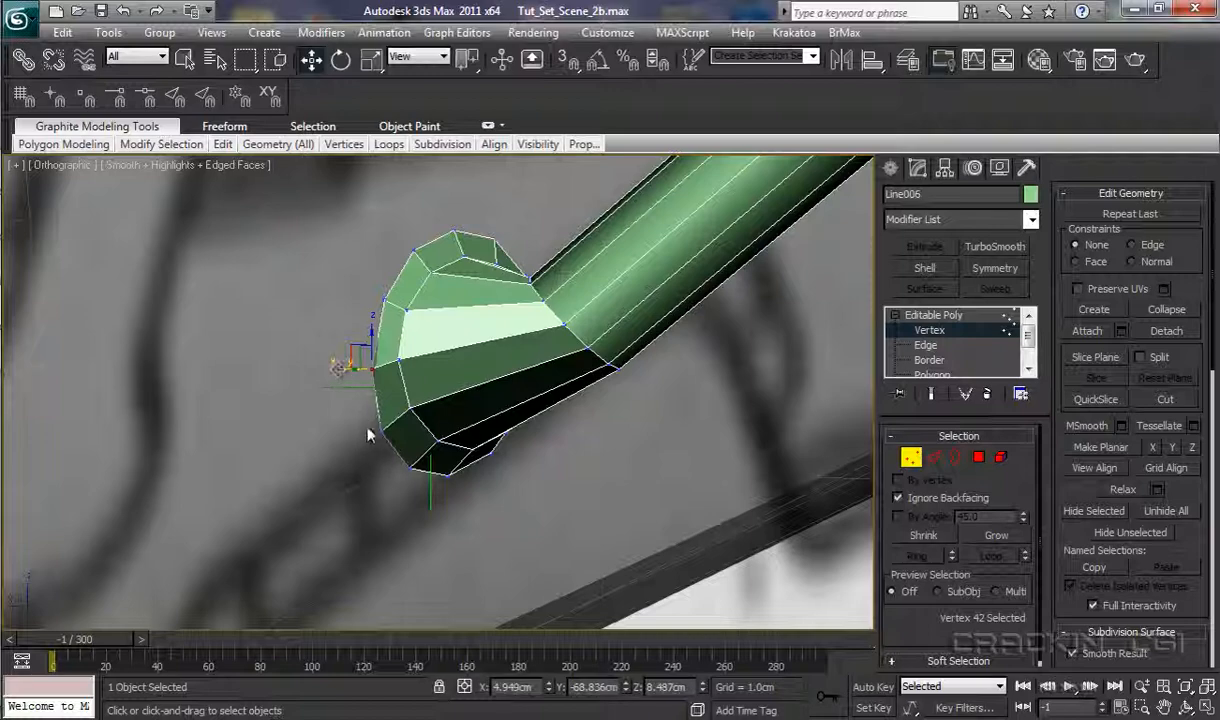
pyautogui.moveTo(391, 441); pyautogui.dragTo(344, 433)
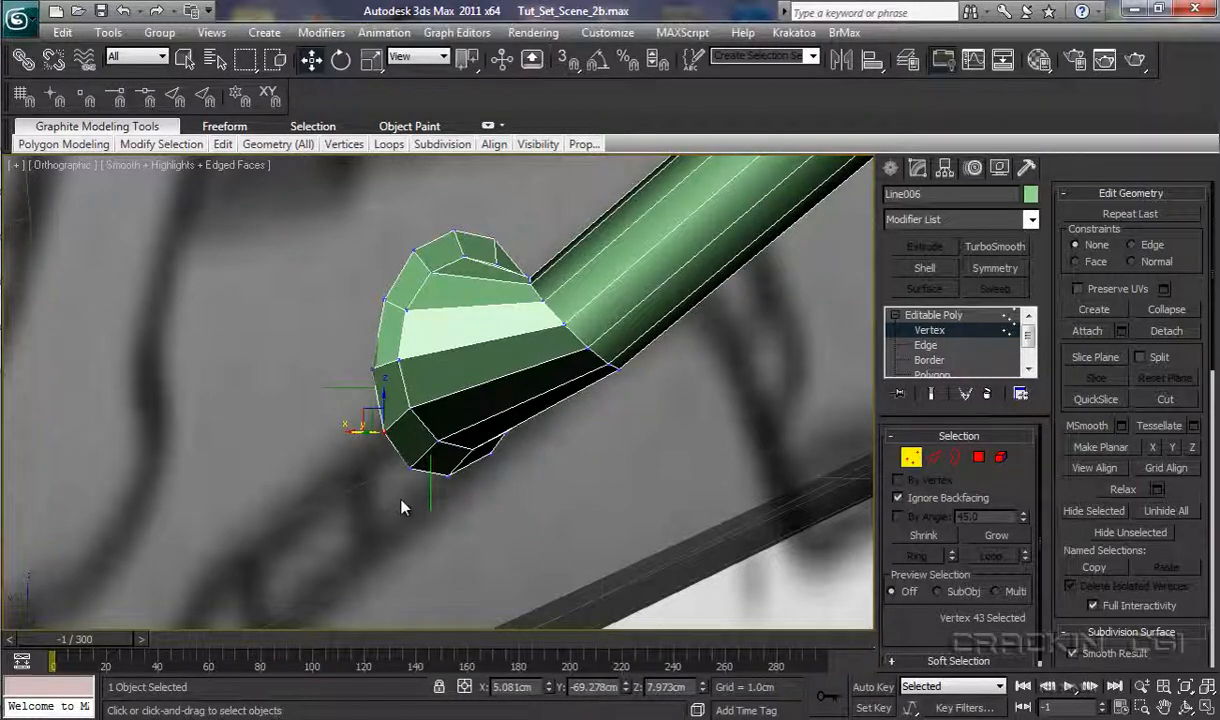
# Move the flare's inner 12-edge loop slightly toward the outer rim, and clear the edge selection.
pyautogui.moveTo(401, 500)
pyautogui.keyDown('alt'); pyautogui.mouseDown(button='middle')
pyautogui.moveTo(264, 479)
pyautogui.moveTo(241, 500)
pyautogui.moveTo(354, 512)
pyautogui.moveTo(408, 498)
pyautogui.moveTo(412, 509)
pyautogui.mouseUp(button='middle'); pyautogui.keyUp('alt')
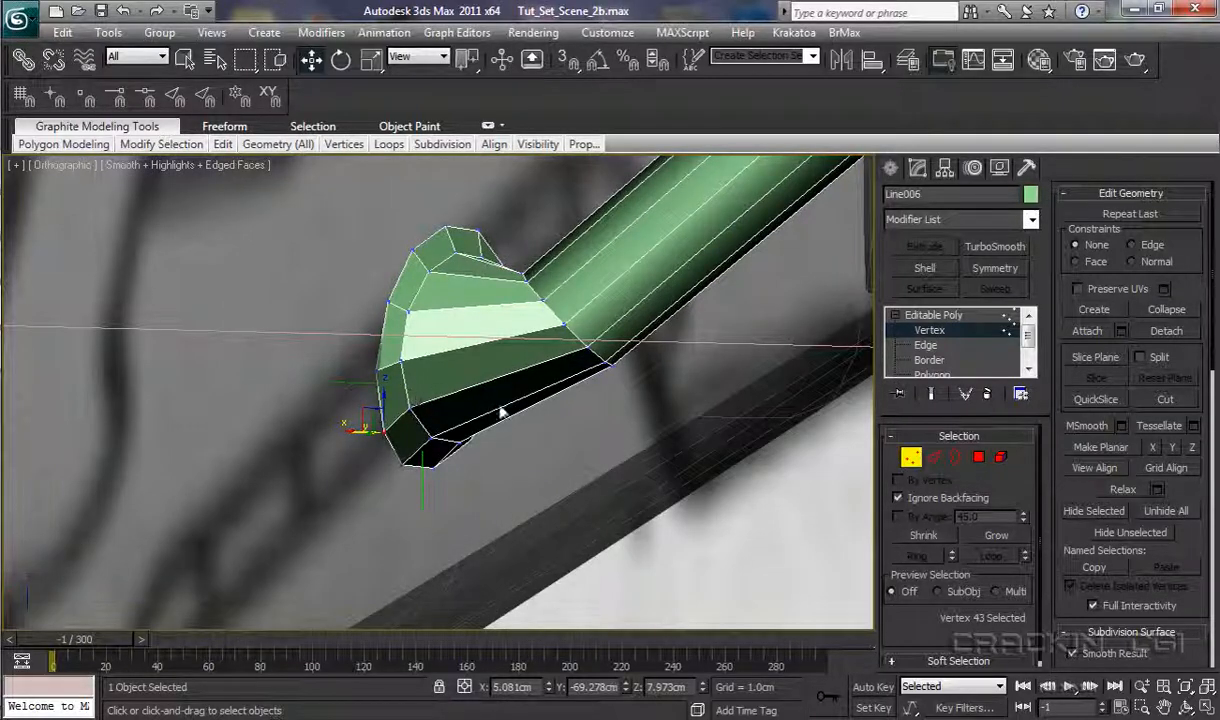
pyautogui.click(925, 345)
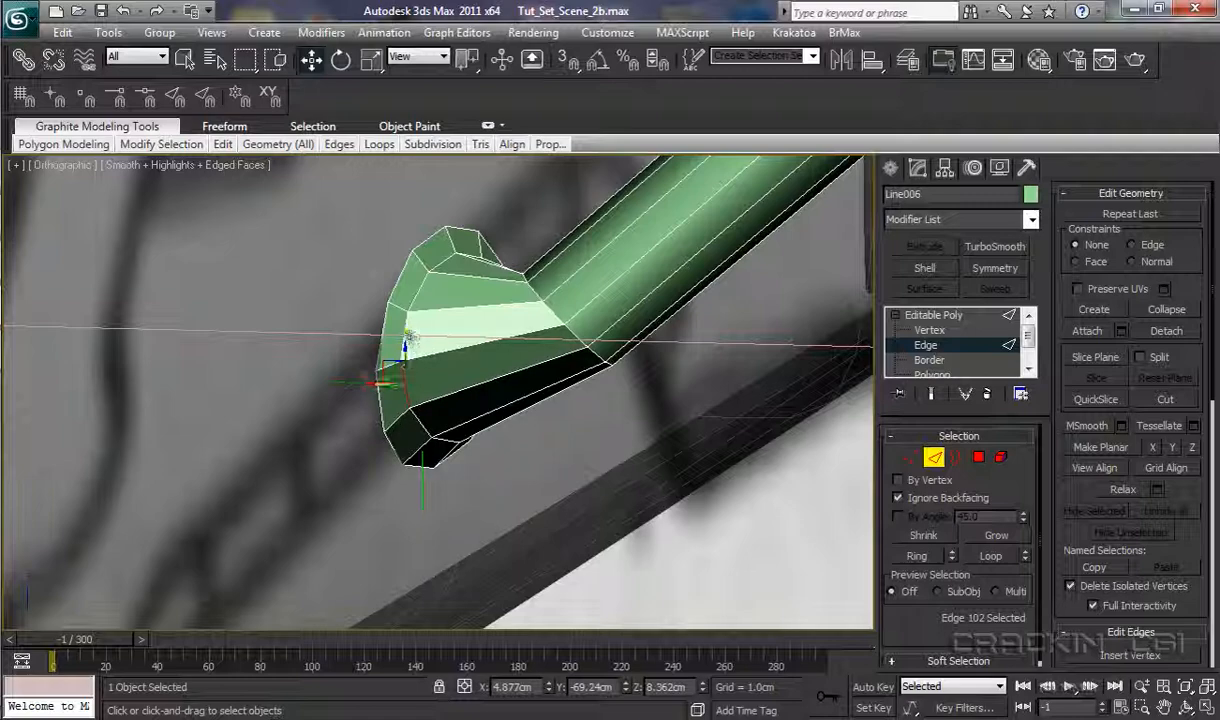
pyautogui.doubleClick(420, 413)
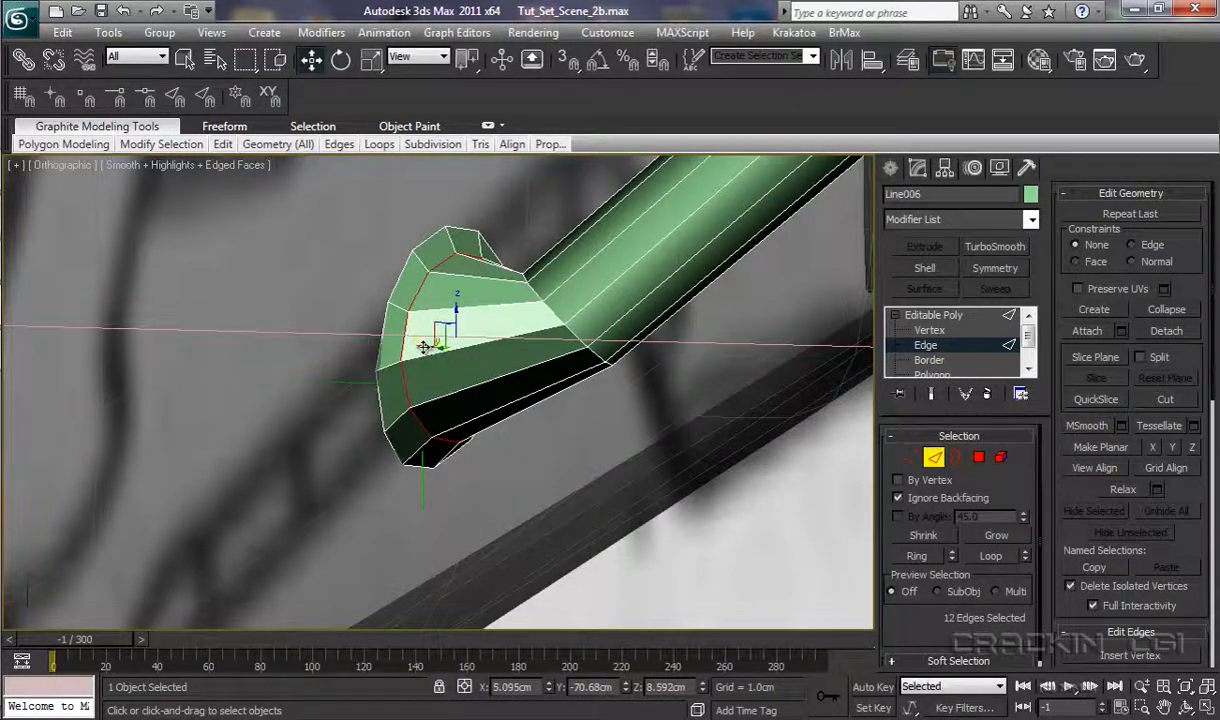
pyautogui.moveTo(425, 345); pyautogui.dragTo(418, 347)
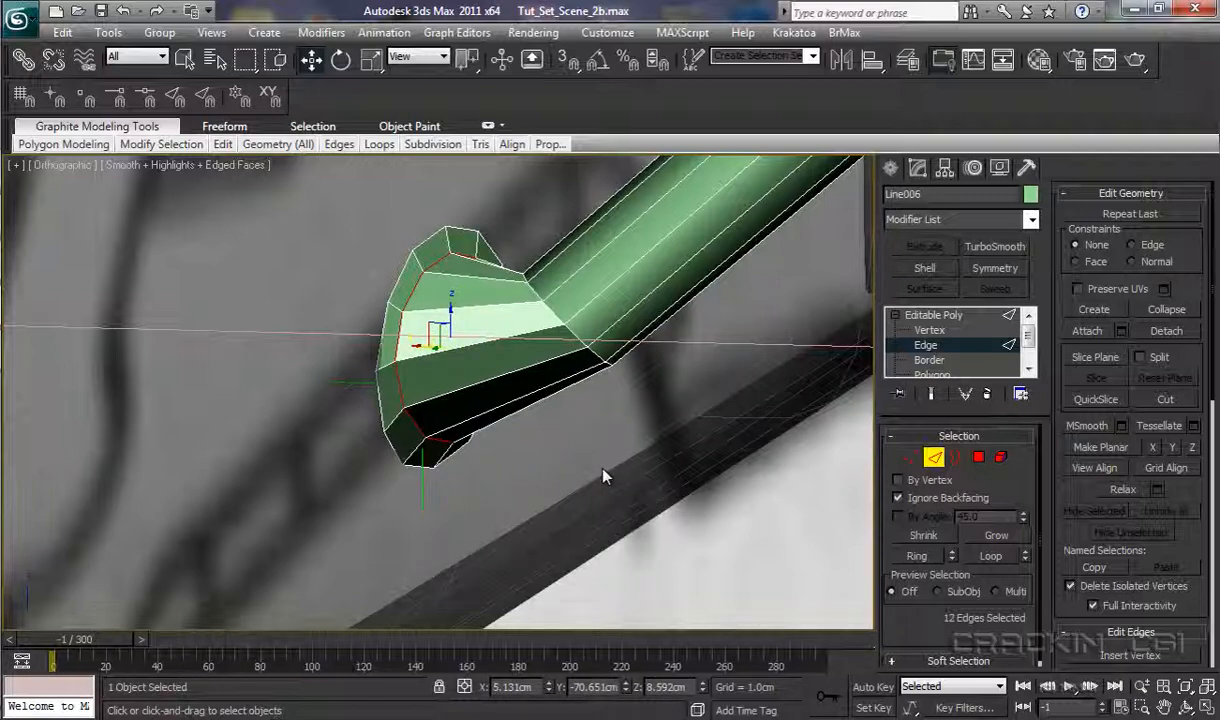
pyautogui.moveTo(632, 474); pyautogui.dragTo(634, 466, button='middle')
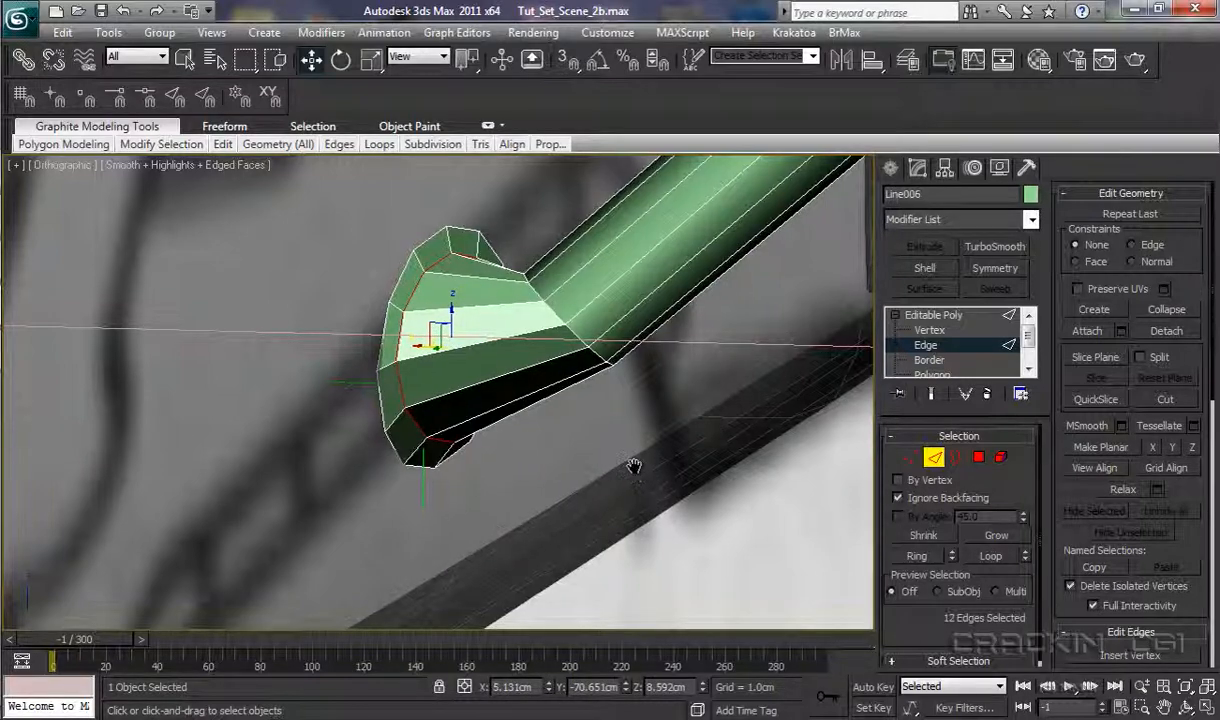
pyautogui.click(742, 490)
# Extrude the open edge loop at the tube's opposite flared end by 0.194 cm height and 0.123 cm width, and raise it about 0.1 cm.
pyautogui.moveTo(738, 417); pyautogui.dragTo(325, 655, button='middle')
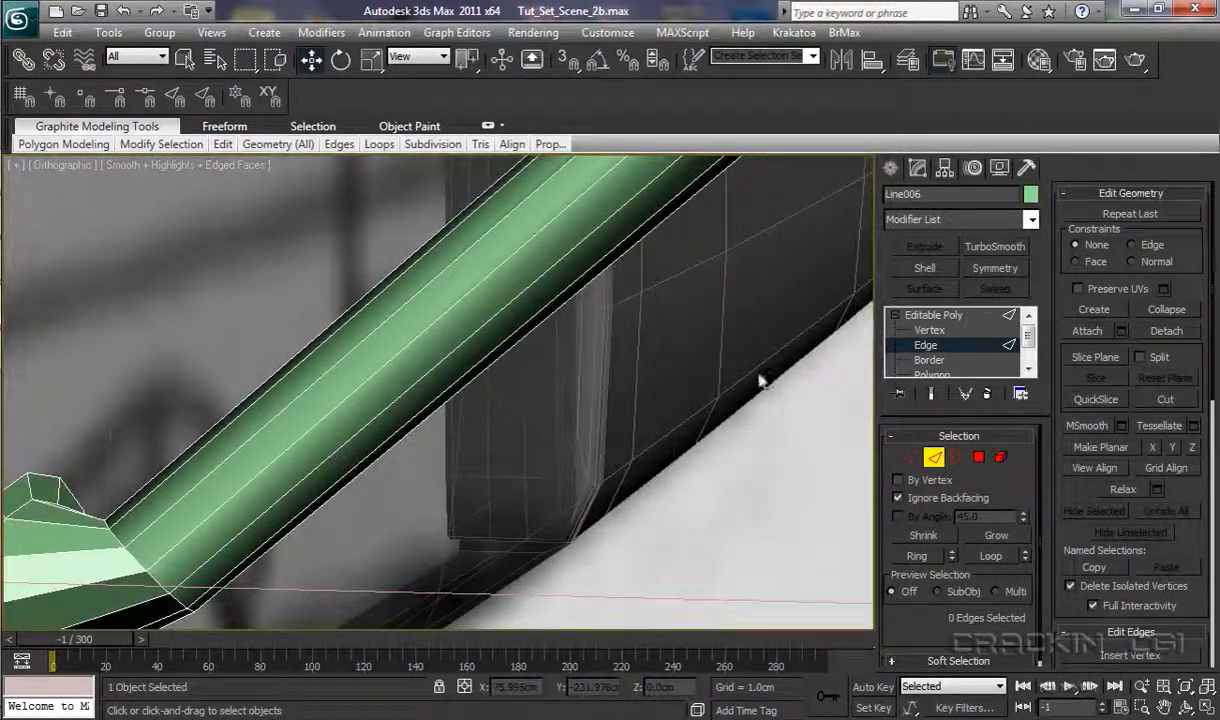
pyautogui.moveTo(760, 381); pyautogui.dragTo(444, 671, button='middle')
pyautogui.moveTo(762, 389); pyautogui.dragTo(440, 668, button='middle')
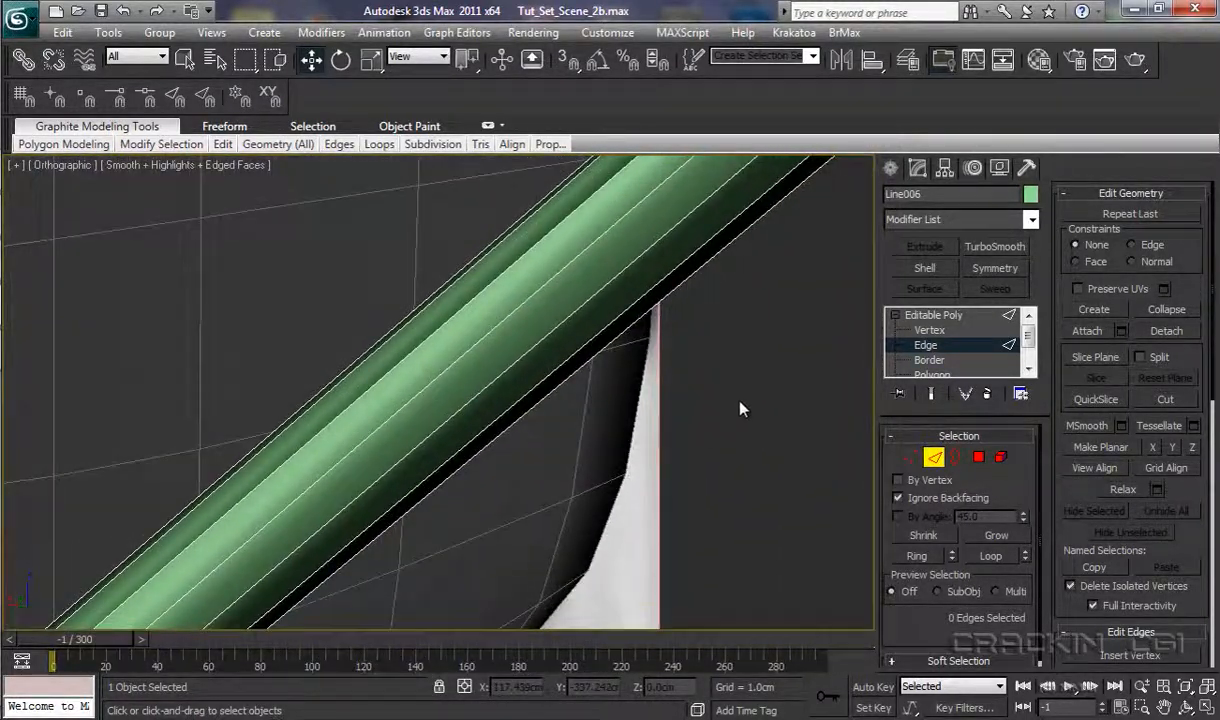
pyautogui.moveTo(741, 404); pyautogui.dragTo(445, 665, button='middle')
pyautogui.moveTo(735, 423); pyautogui.dragTo(511, 642, button='middle')
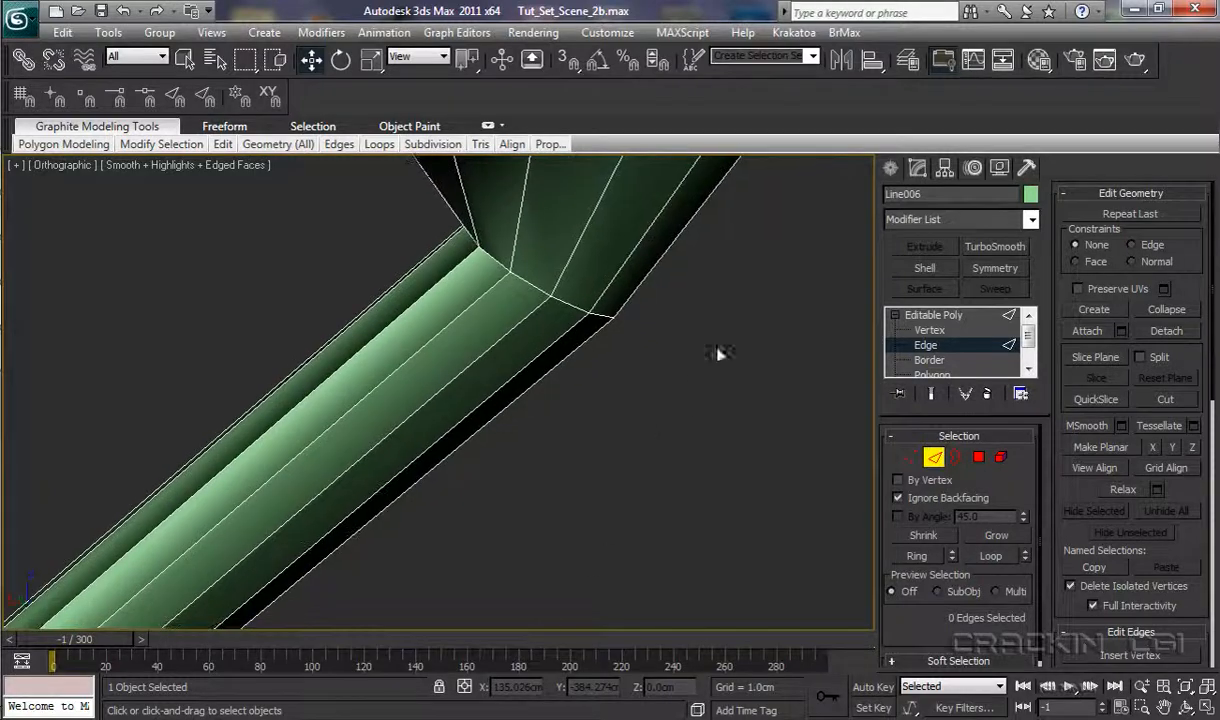
pyautogui.moveTo(643, 354); pyautogui.dragTo(685, 505, button='middle')
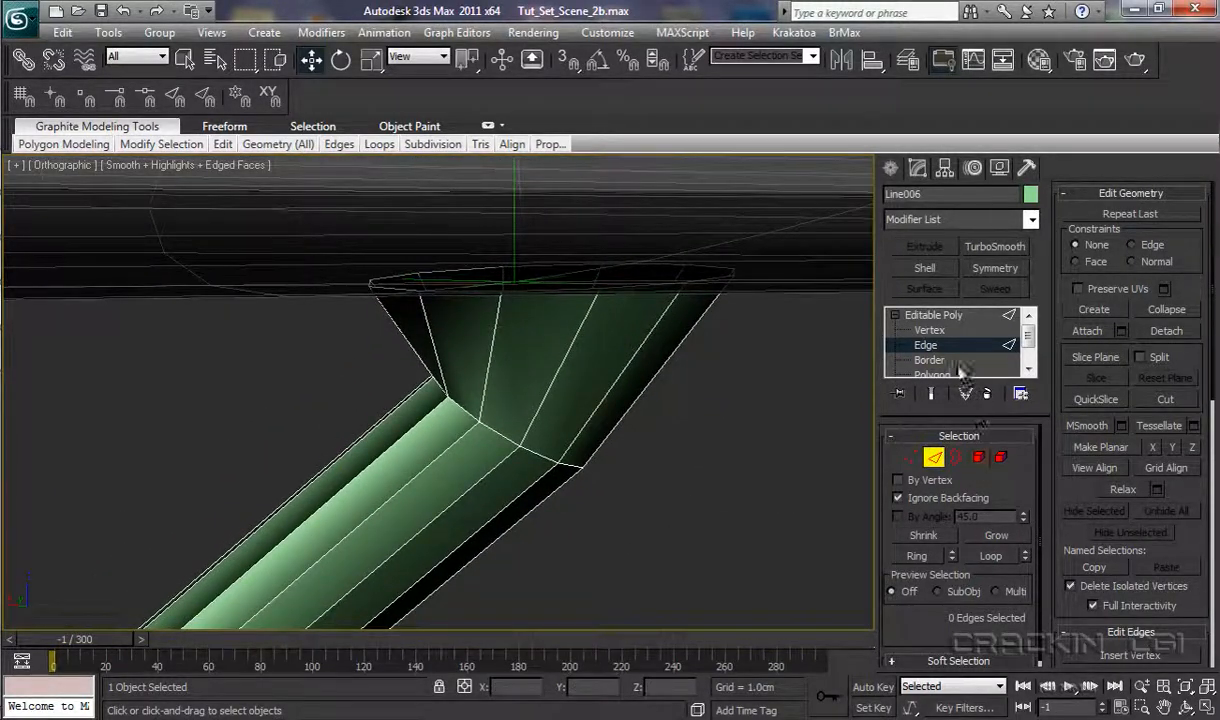
pyautogui.click(638, 287)
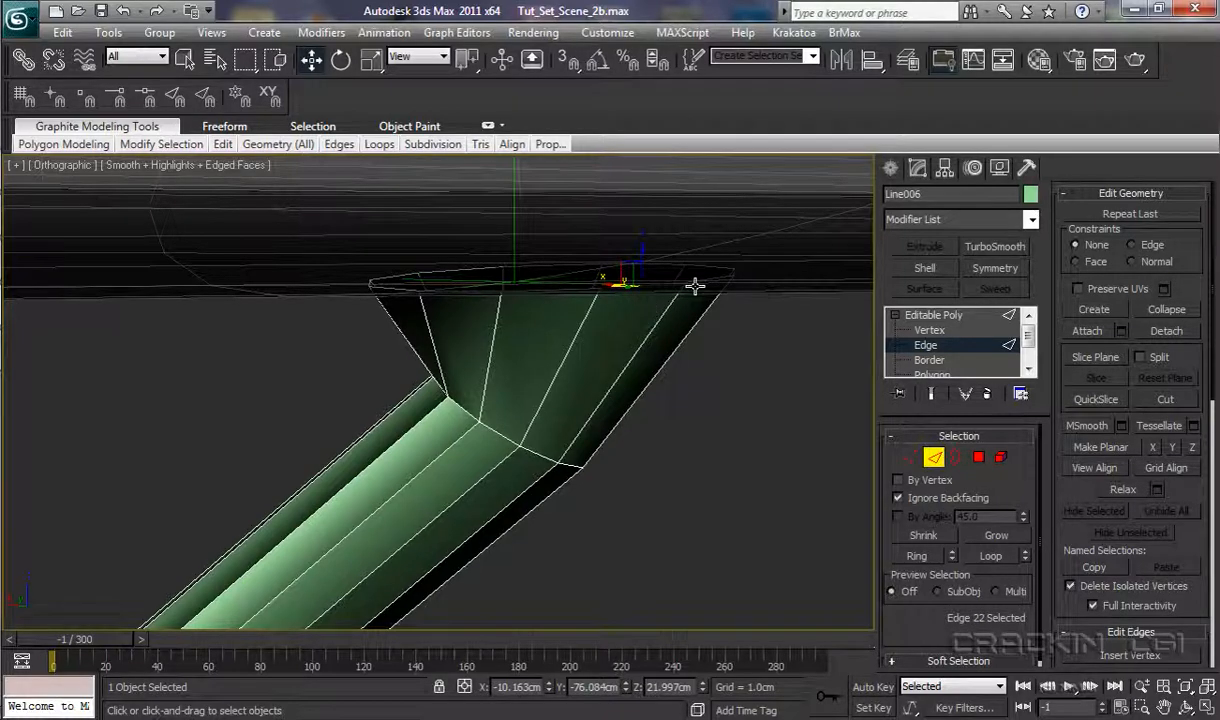
pyautogui.keyDown('alt'); pyautogui.moveTo(624, 397); pyautogui.dragTo(628, 388, button='middle'); pyautogui.keyUp('alt')
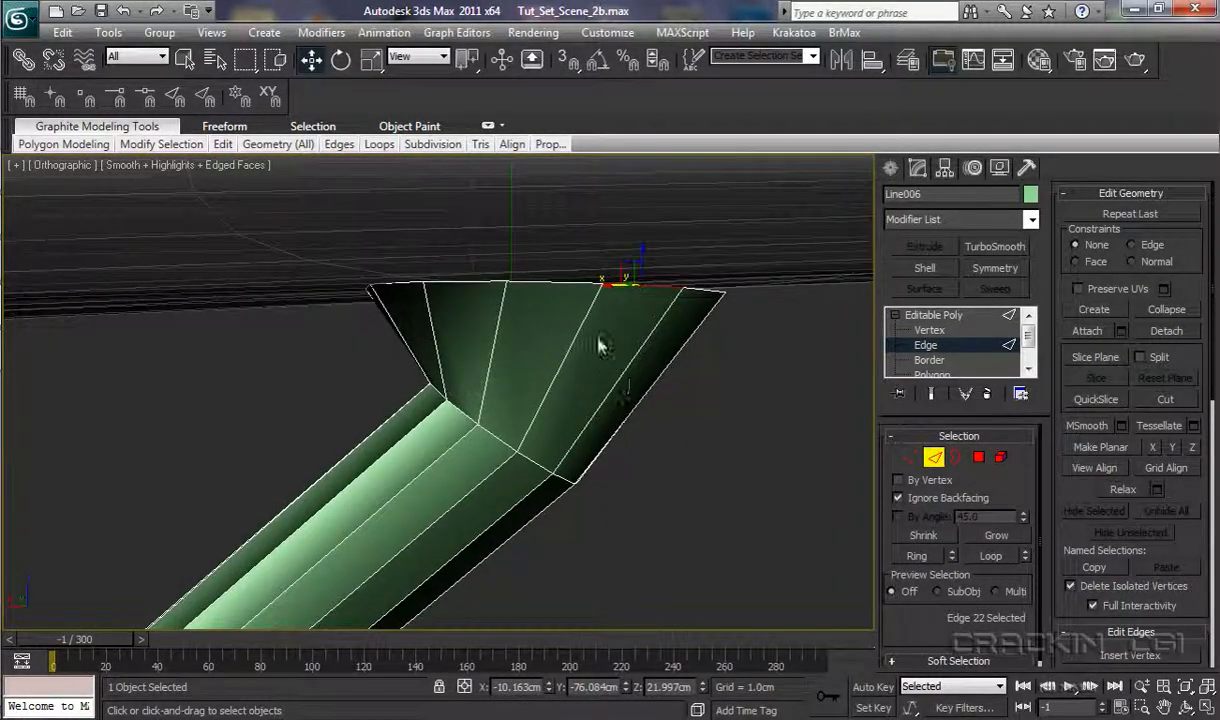
pyautogui.doubleClick(572, 284)
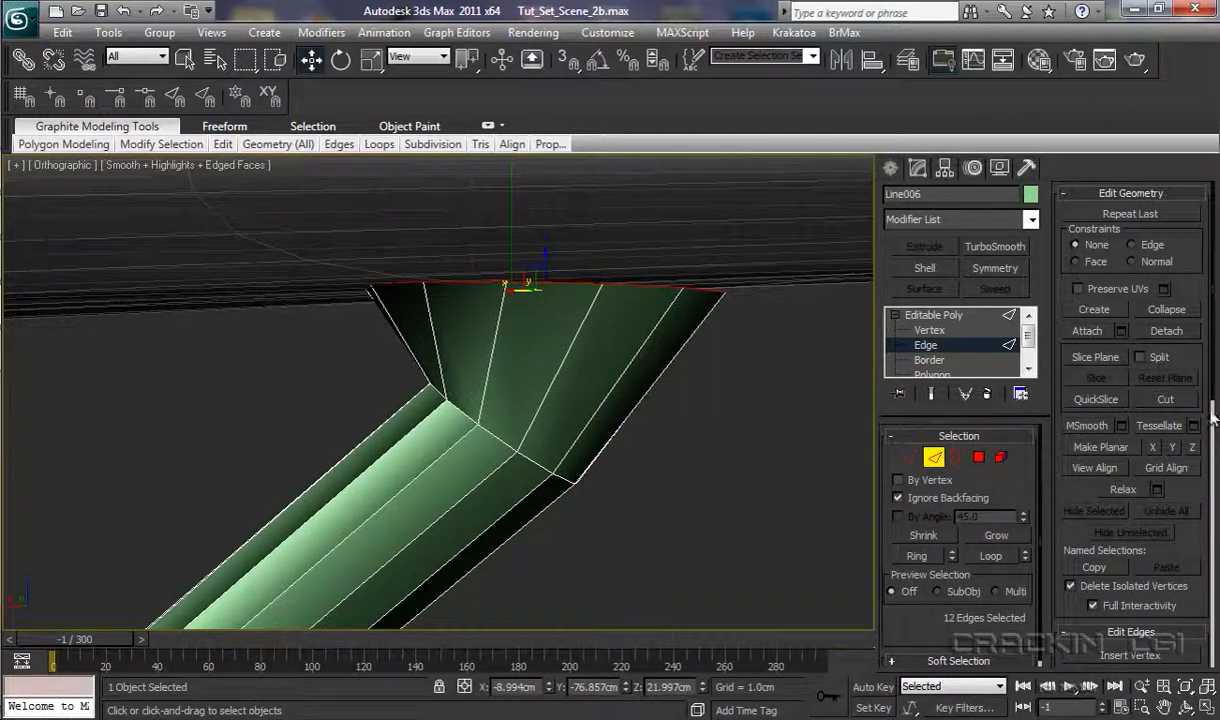
pyautogui.scroll(-8, 1213, 385)
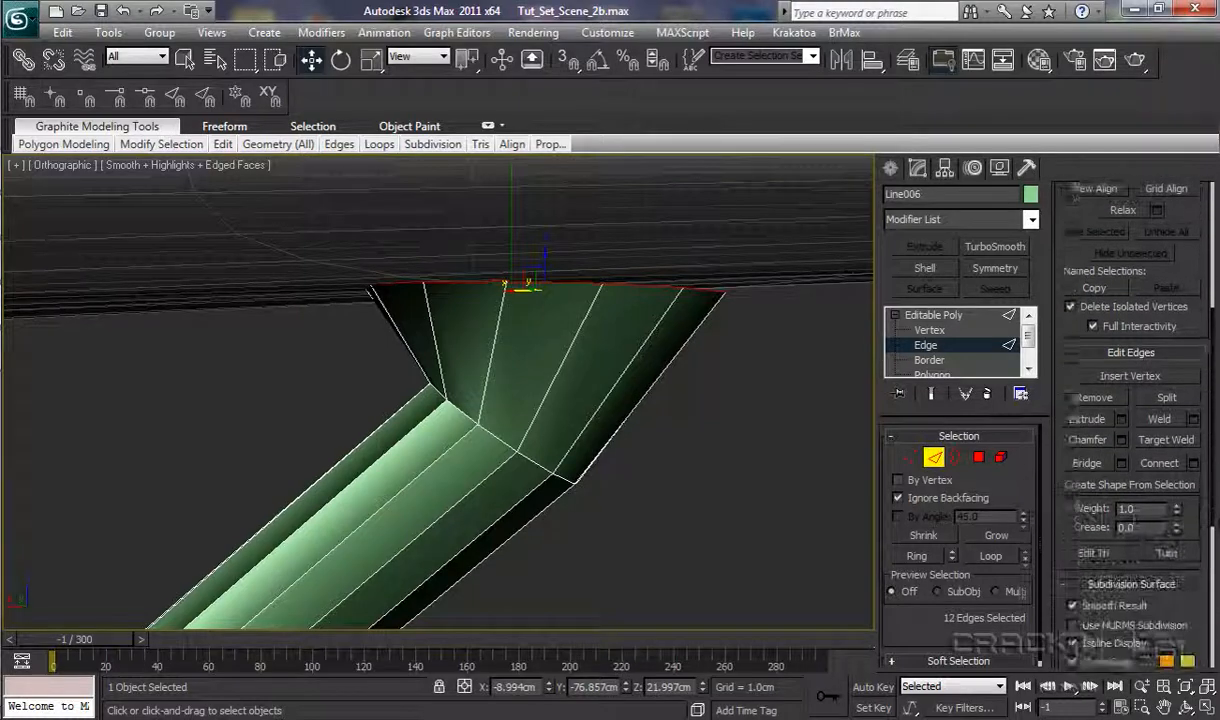
pyautogui.click(1121, 405)
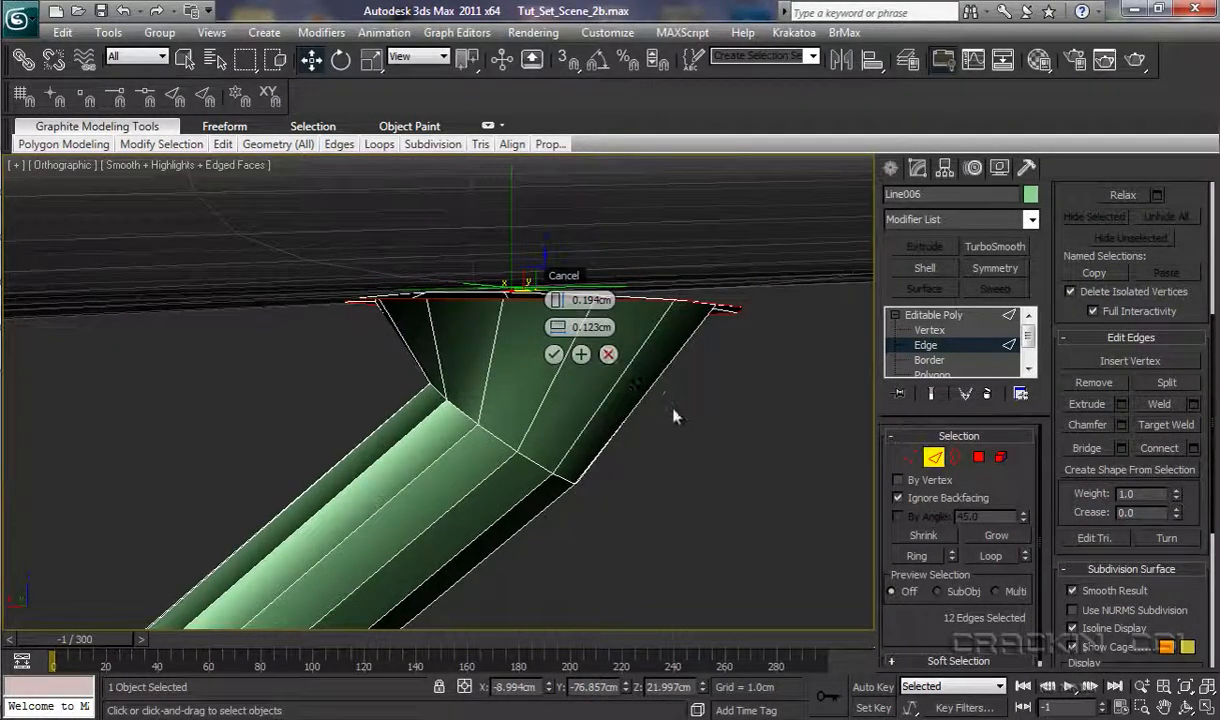
pyautogui.keyDown('alt'); pyautogui.moveTo(682, 417); pyautogui.dragTo(606, 396, button='middle'); pyautogui.keyUp('alt')
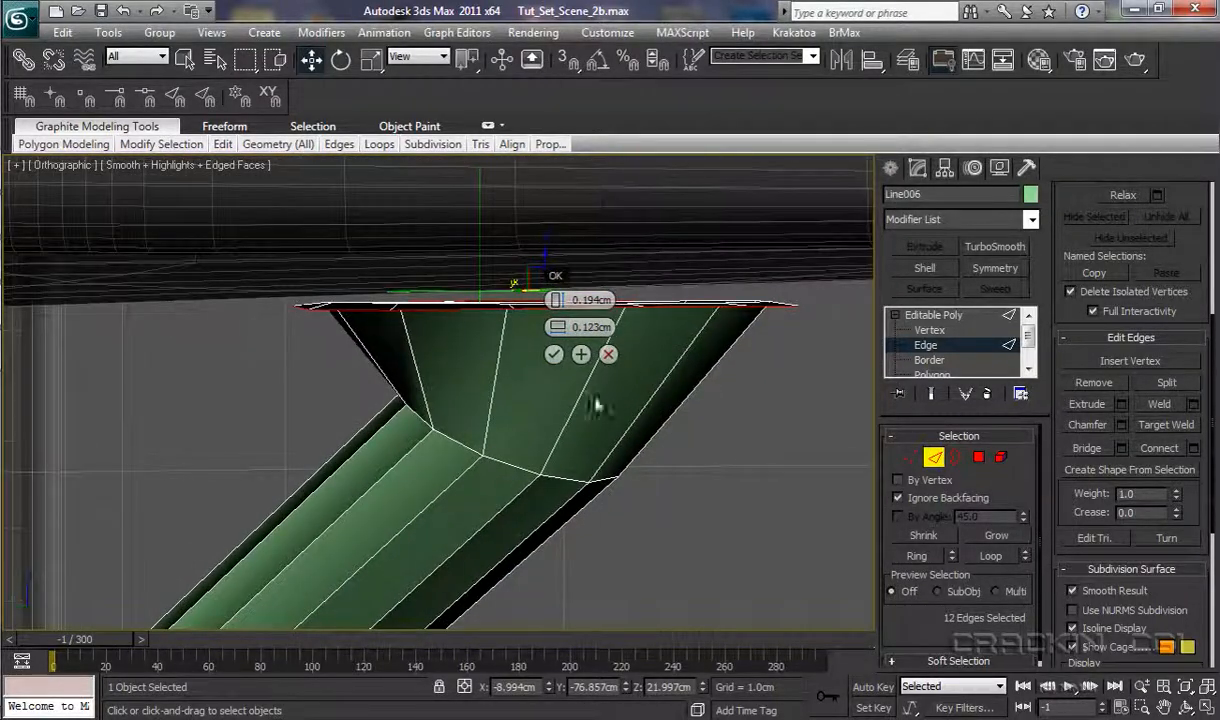
pyautogui.keyDown('alt'); pyautogui.moveTo(602, 324); pyautogui.dragTo(685, 440, button='middle'); pyautogui.keyUp('alt')
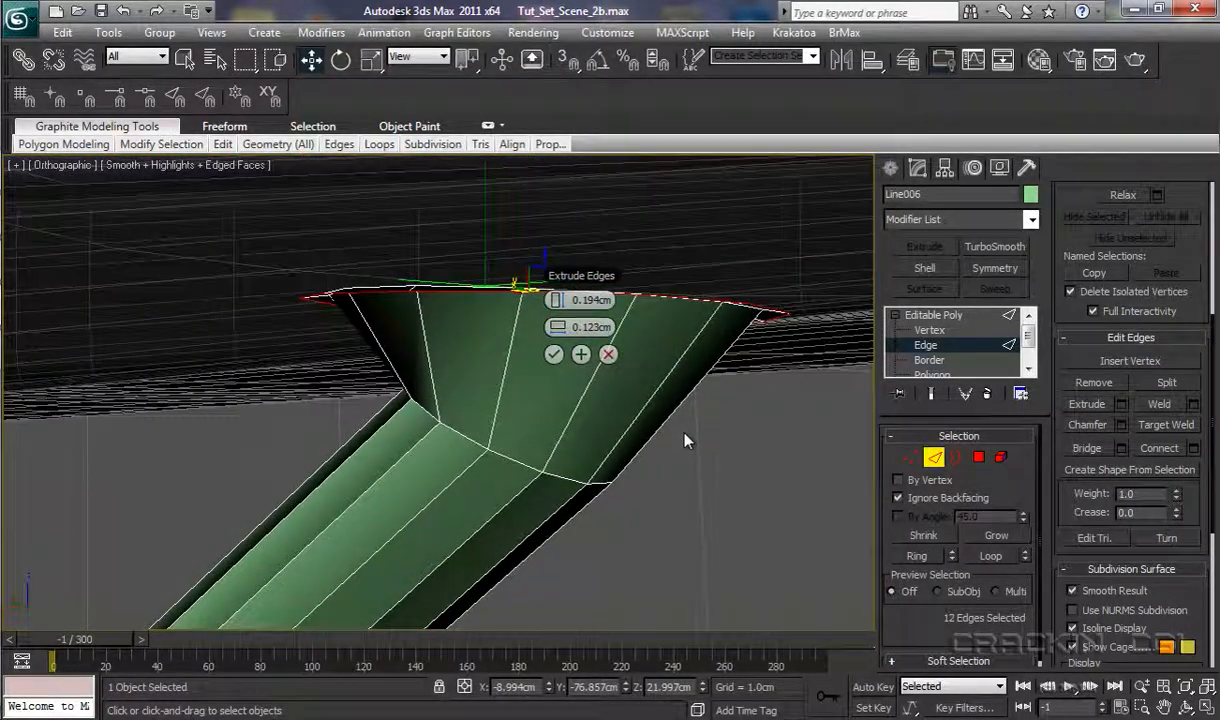
pyautogui.click(553, 354)
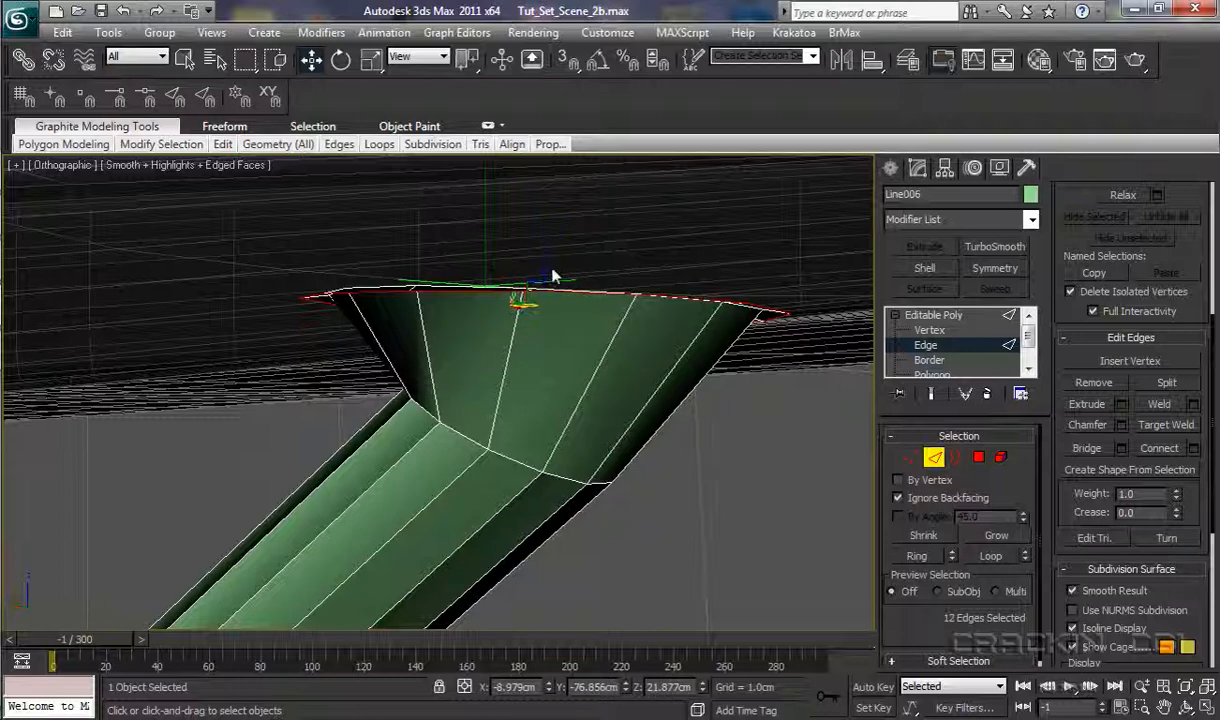
pyautogui.moveTo(544, 270); pyautogui.dragTo(544, 257)
# Clear the edge selection and add three edge loops around the rim of the tube's upper flared end with SwiftLoop.
pyautogui.keyDown('alt'); pyautogui.moveTo(575, 330); pyautogui.dragTo(694, 490, button='middle'); pyautogui.keyUp('alt')
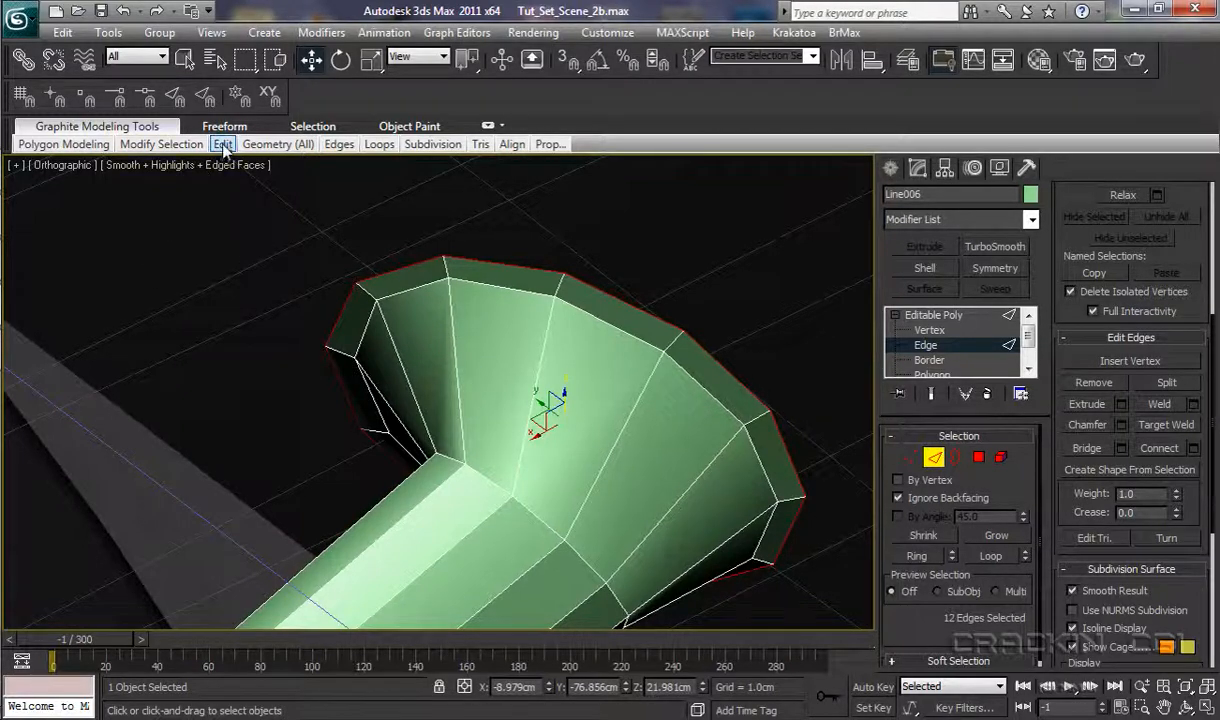
pyautogui.moveTo(224, 148)
pyautogui.press('q')
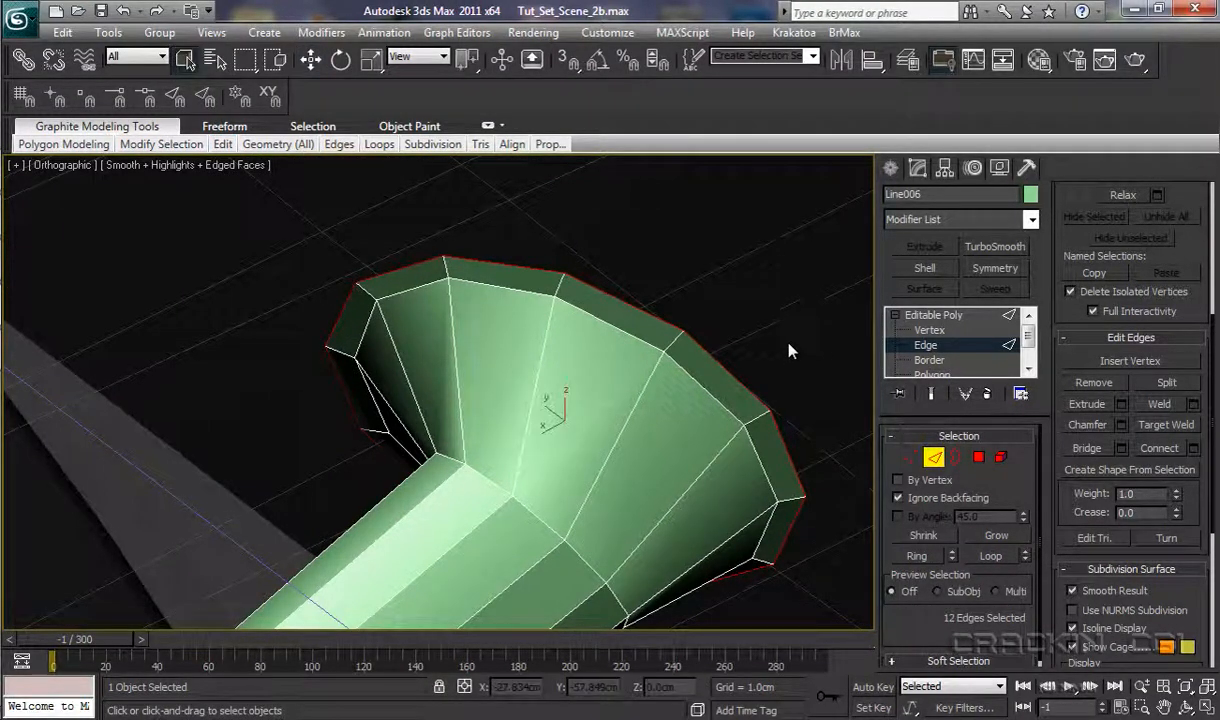
pyautogui.click(800, 342)
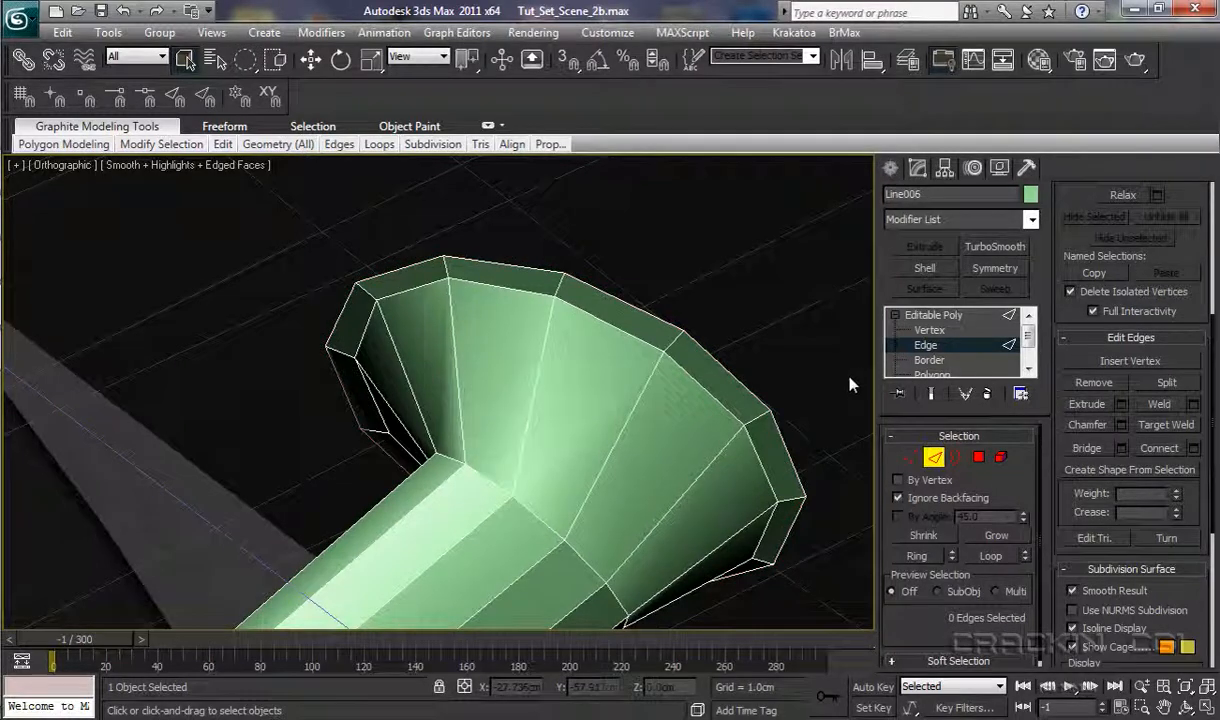
pyautogui.click(932, 317)
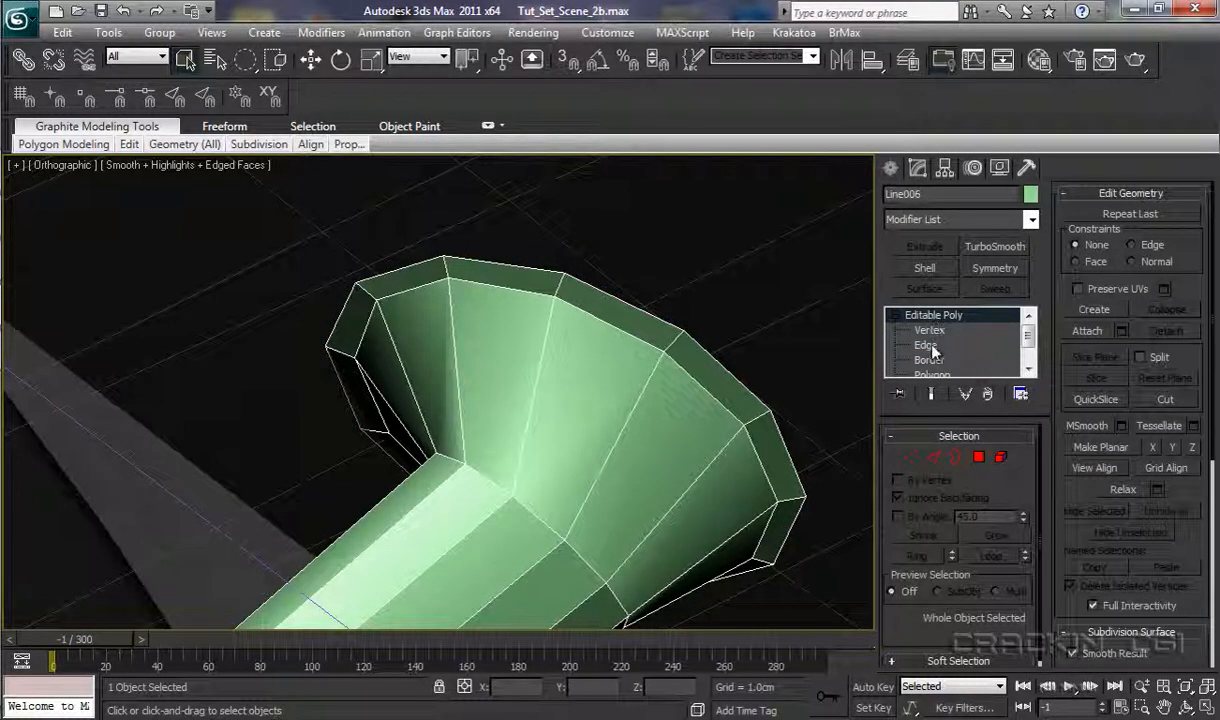
pyautogui.click(929, 345)
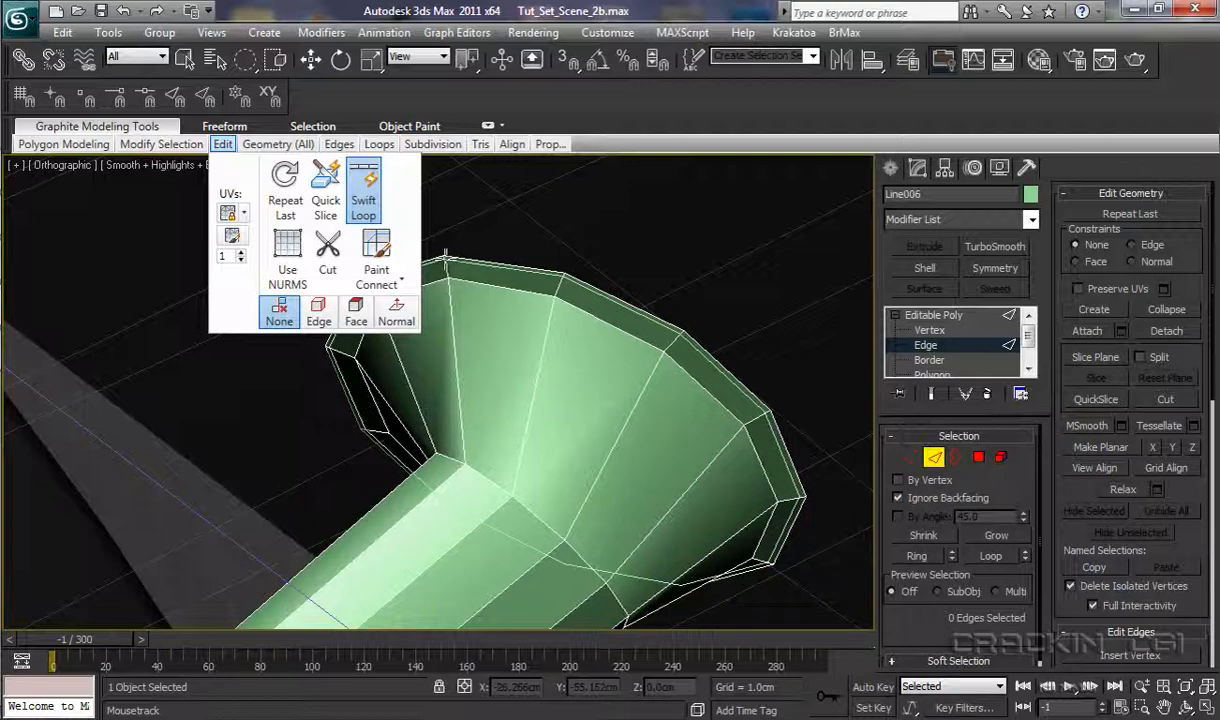
pyautogui.click(446, 262)
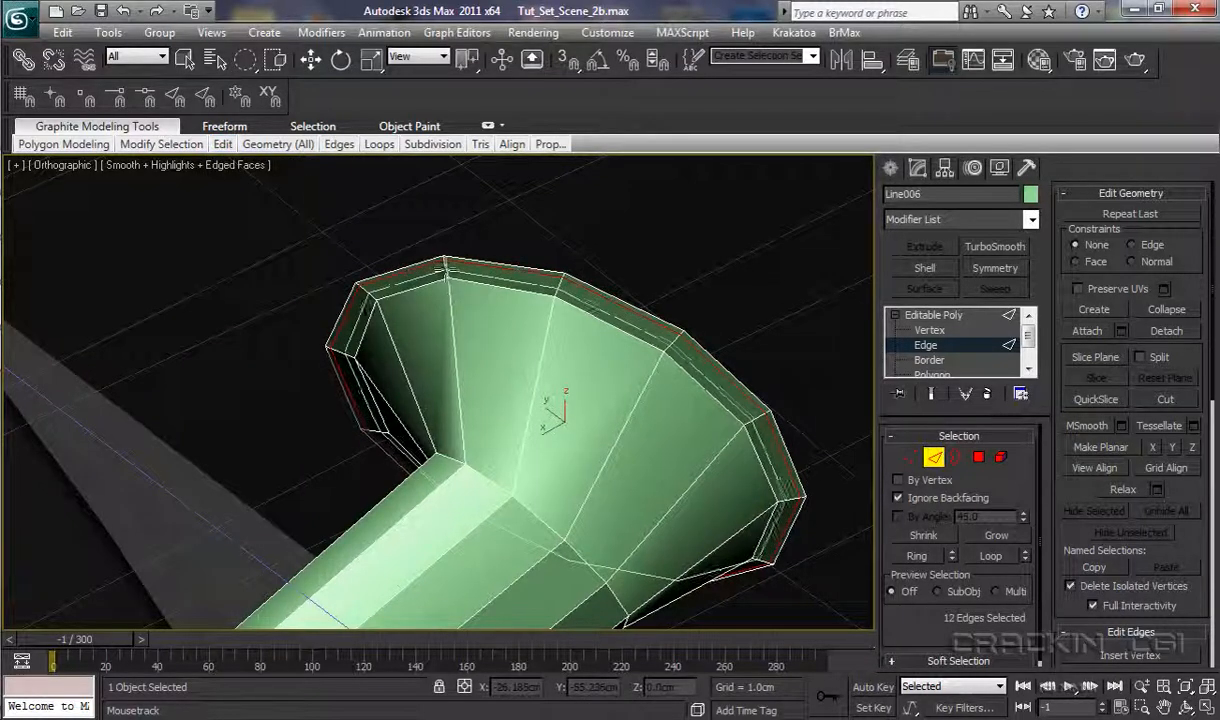
pyautogui.click(447, 274)
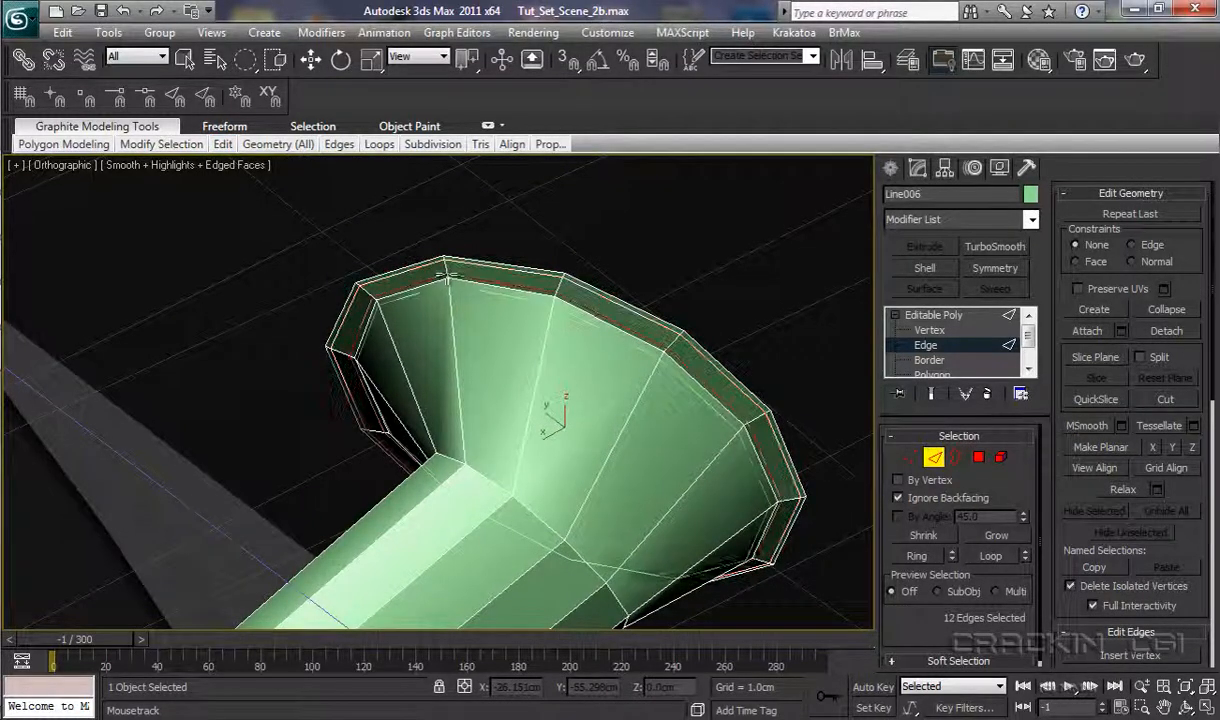
pyautogui.click(448, 283)
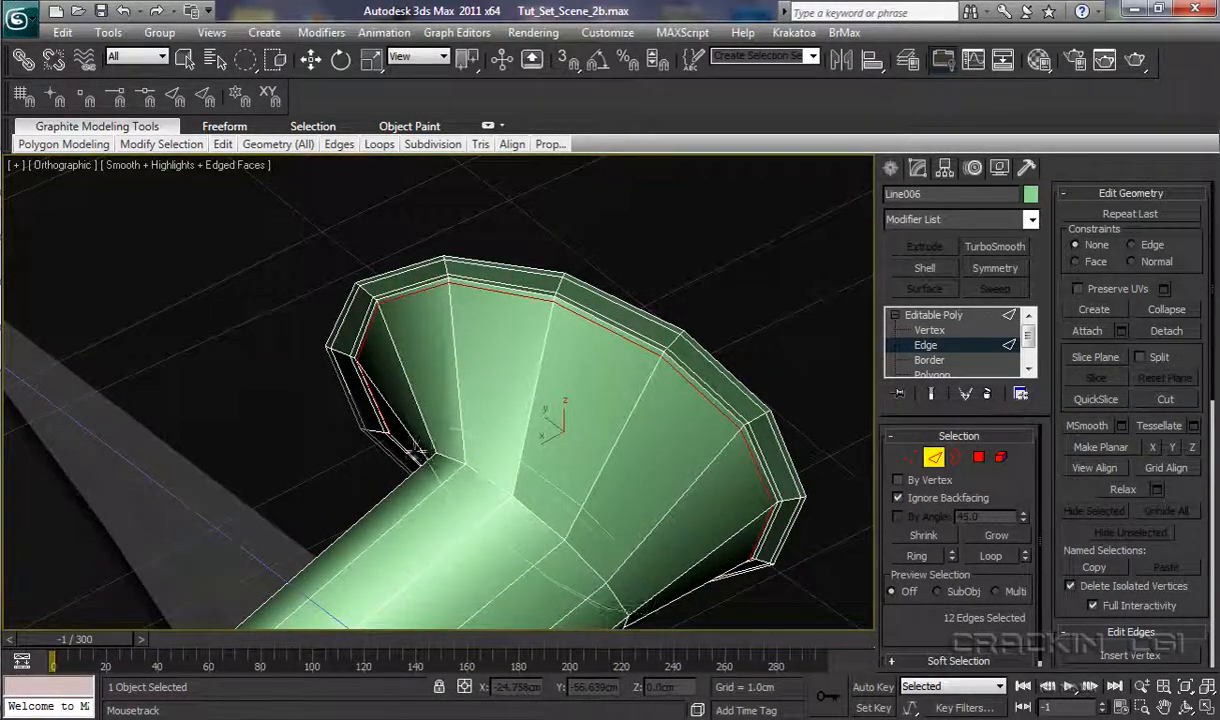
# Add three edge loops around the rim of the tube's lower flared end, at its outer edge and beside the rim's crease.
pyautogui.moveTo(267, 466); pyautogui.dragTo(402, 320, button='middle')
pyautogui.scroll(-5, 334, 400)
pyautogui.moveTo(228, 487); pyautogui.dragTo(700, 195, button='middle')
pyautogui.moveTo(245, 534); pyautogui.dragTo(517, 417, button='middle')
pyautogui.moveTo(502, 337); pyautogui.dragTo(437, 236, button='middle')
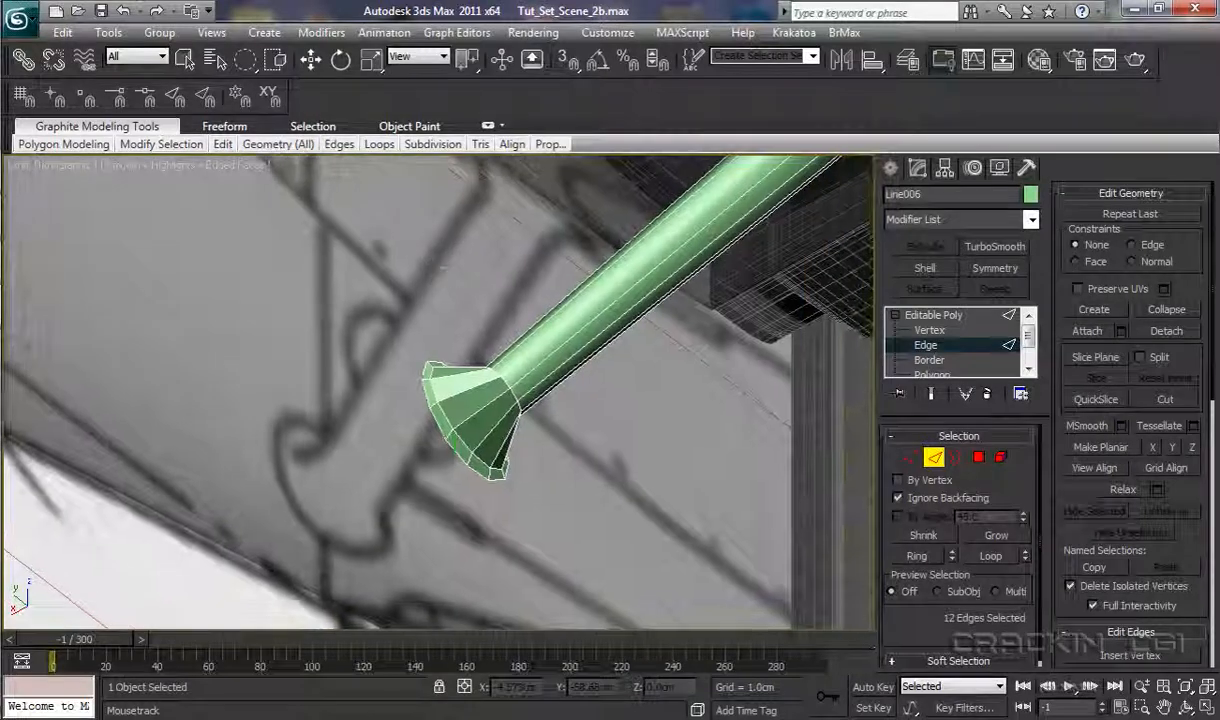
pyautogui.scroll(3, 551, 437)
pyautogui.scroll(5, 551, 437)
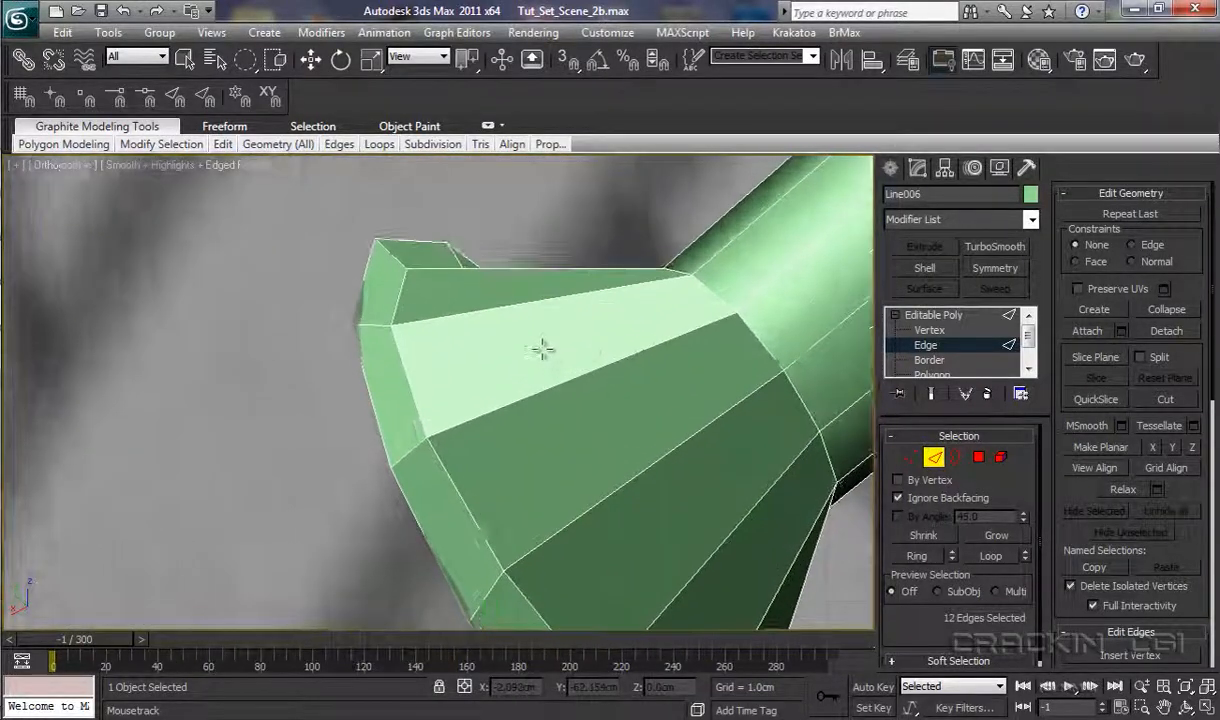
pyautogui.hotkey('alt', 'x')
pyautogui.click(380, 246)
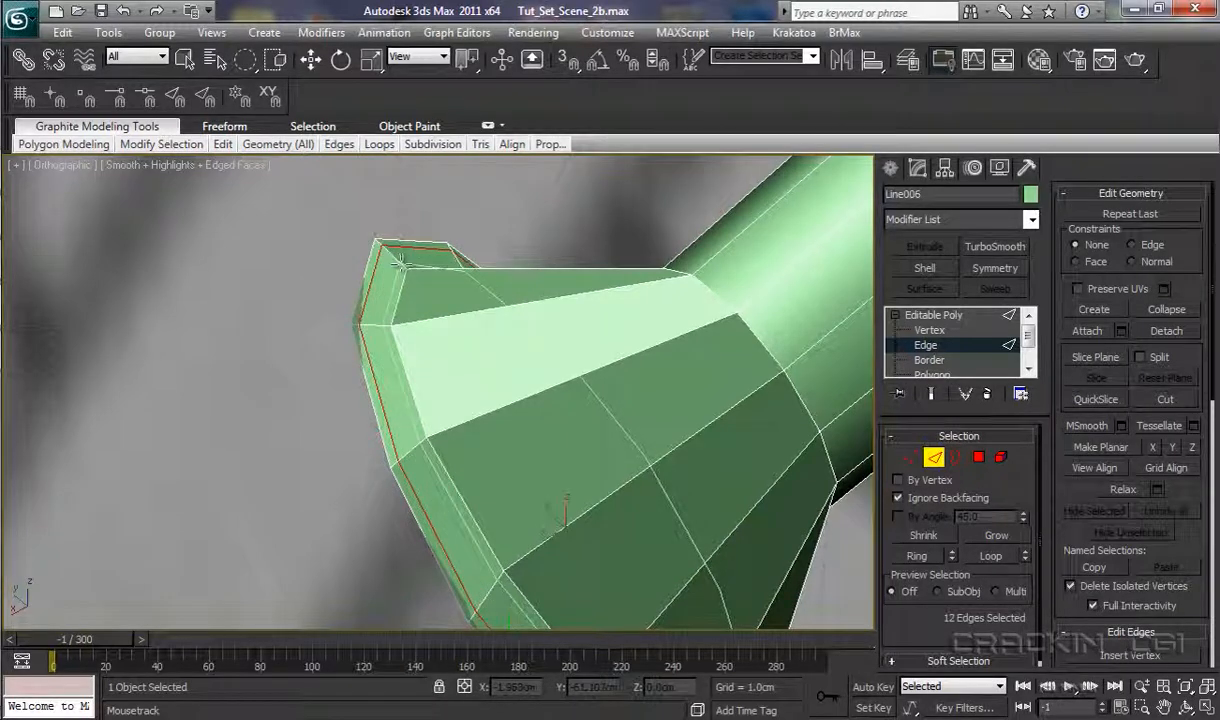
pyautogui.doubleClick(401, 266)
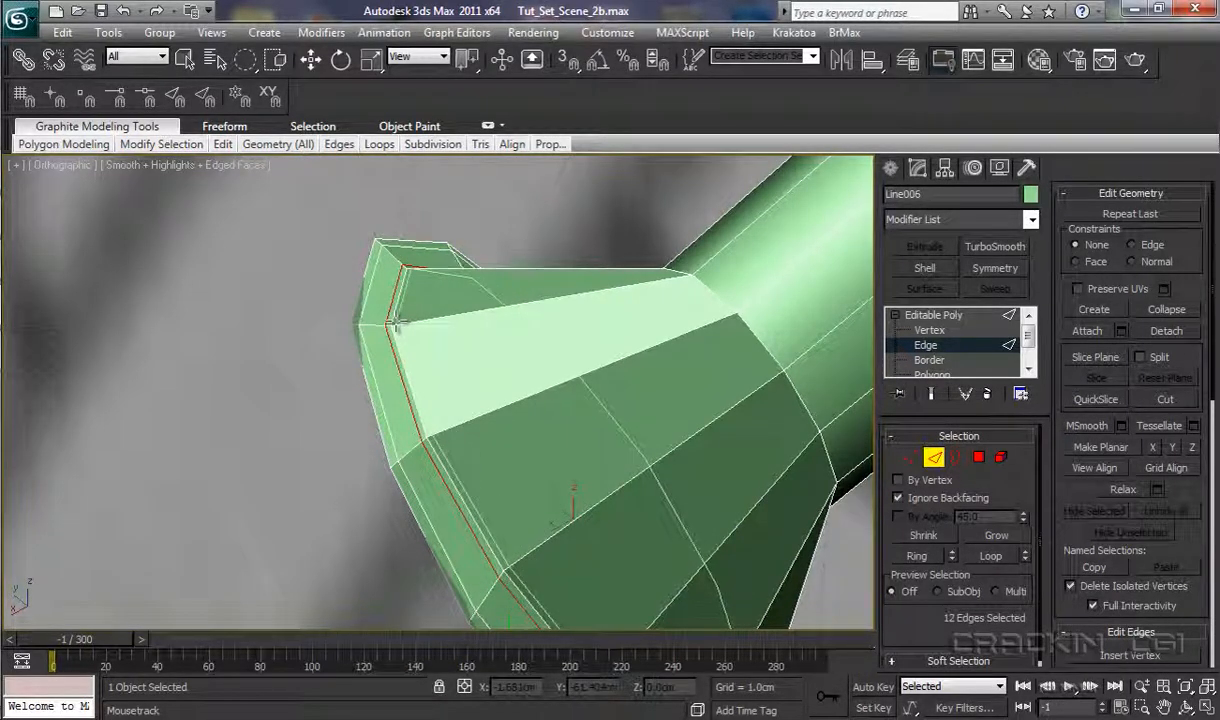
pyautogui.click(396, 323)
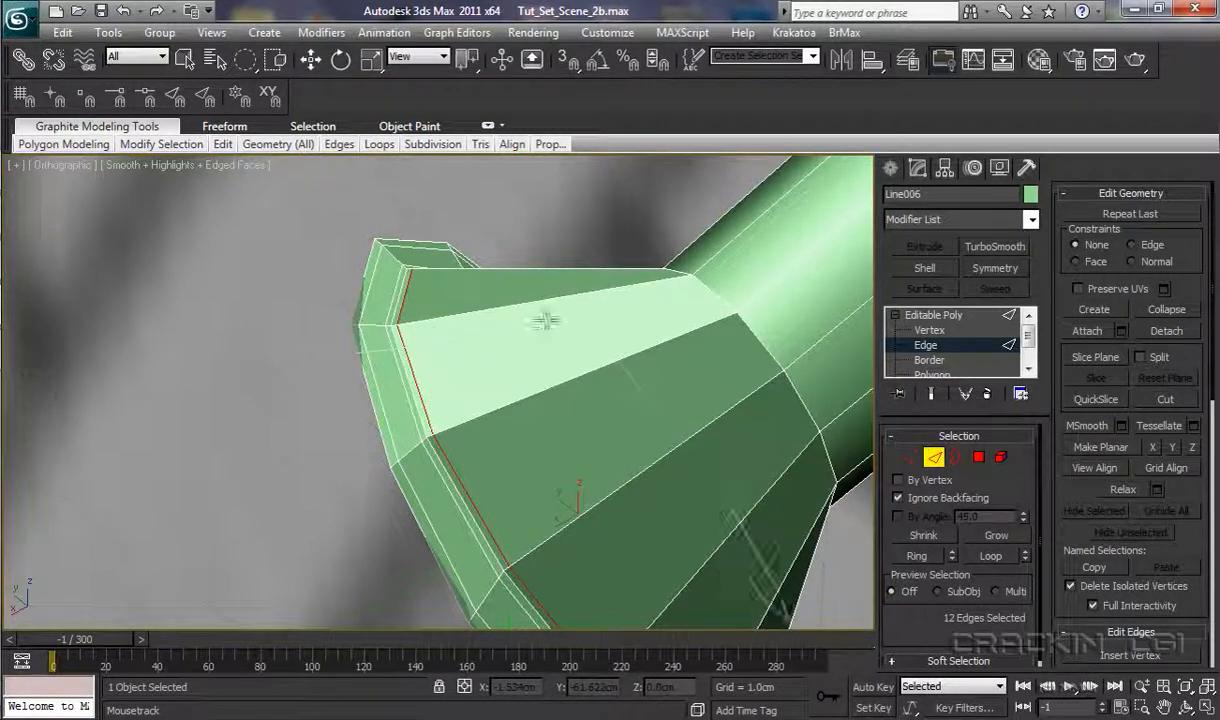
pyautogui.press('w')
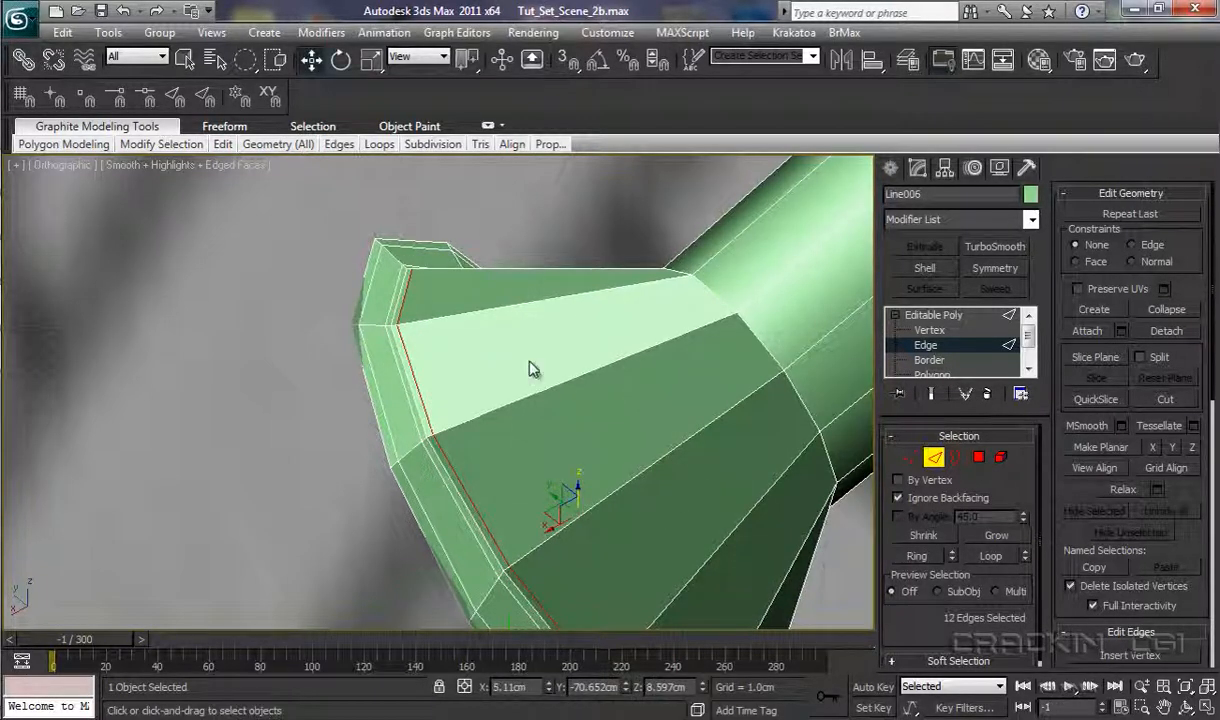
# Try a TurboSmooth modifier on the whole tube to check both flares, and remove the modifier.
pyautogui.scroll(-10, 545, 385)
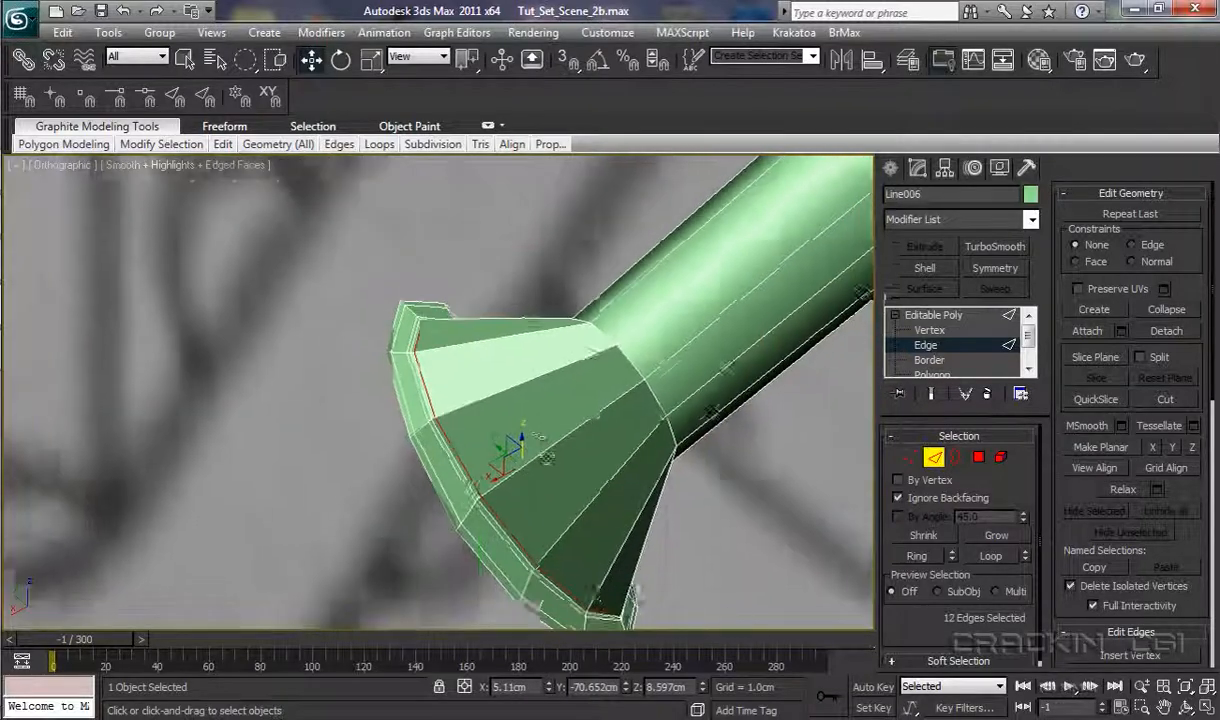
pyautogui.keyDown('alt'); pyautogui.moveTo(683, 456); pyautogui.dragTo(605, 541, button='middle'); pyautogui.keyUp('alt')
pyautogui.moveTo(687, 447); pyautogui.dragTo(637, 569, button='middle')
pyautogui.scroll(-6, 640, 553)
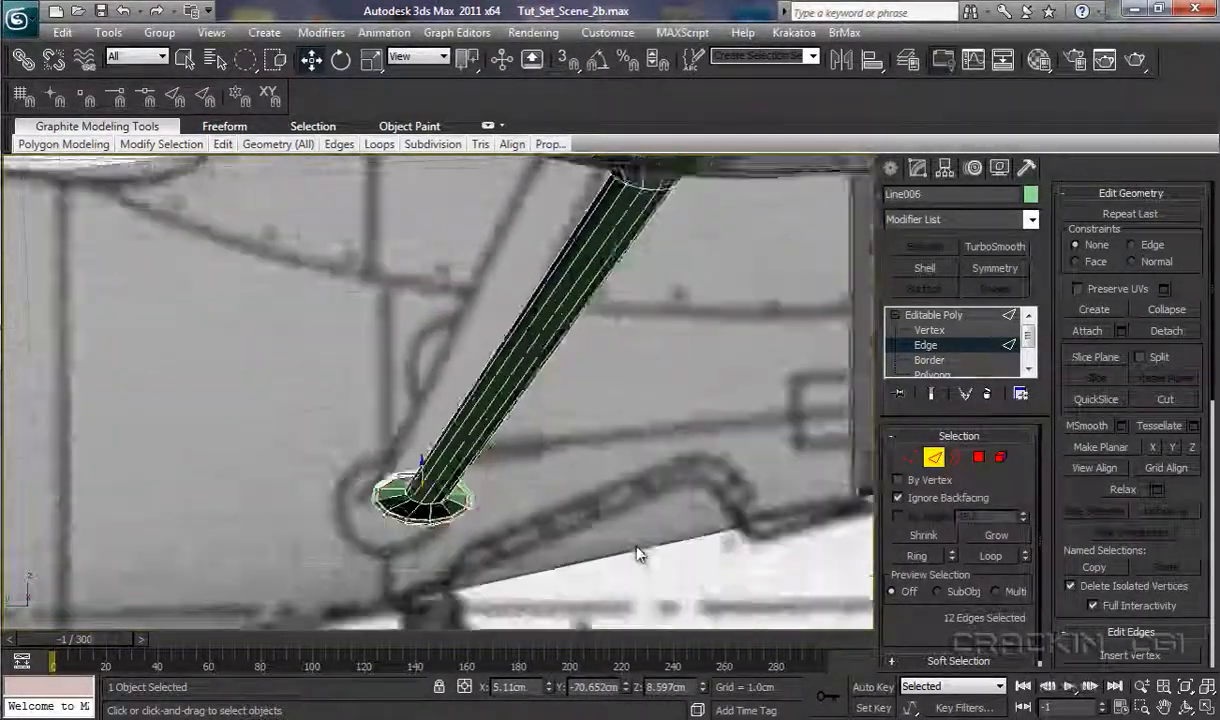
pyautogui.scroll(2, 633, 522)
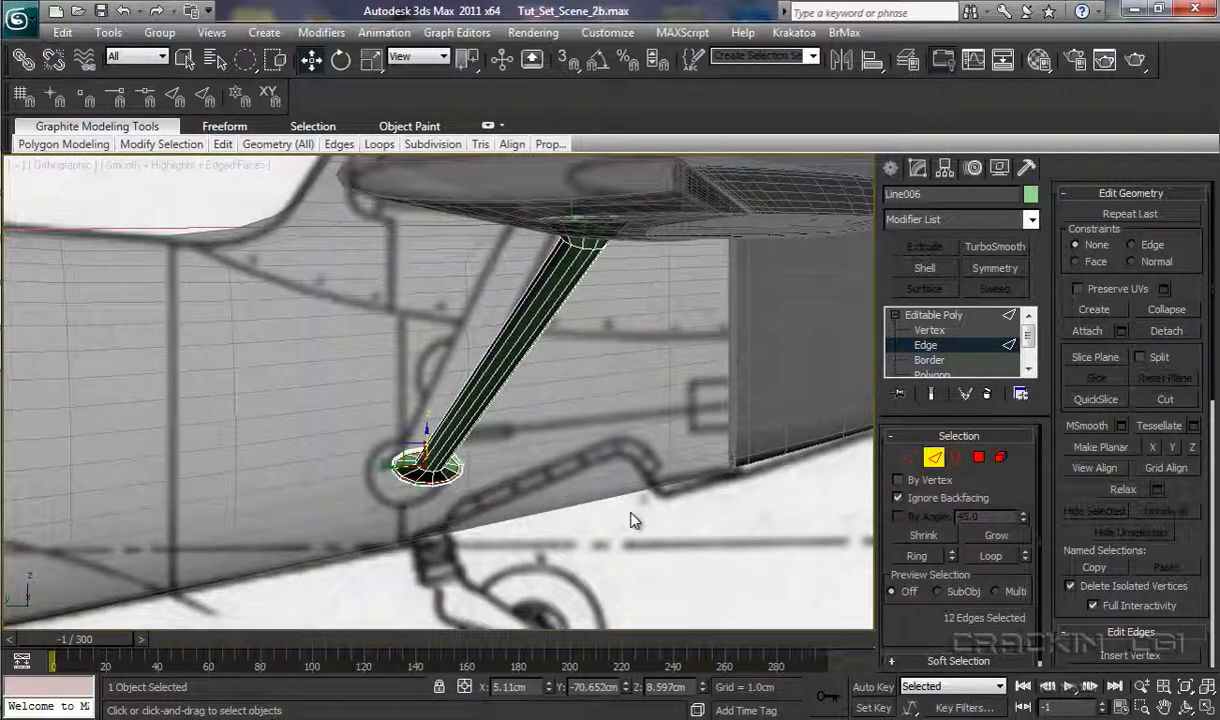
pyautogui.click(946, 316)
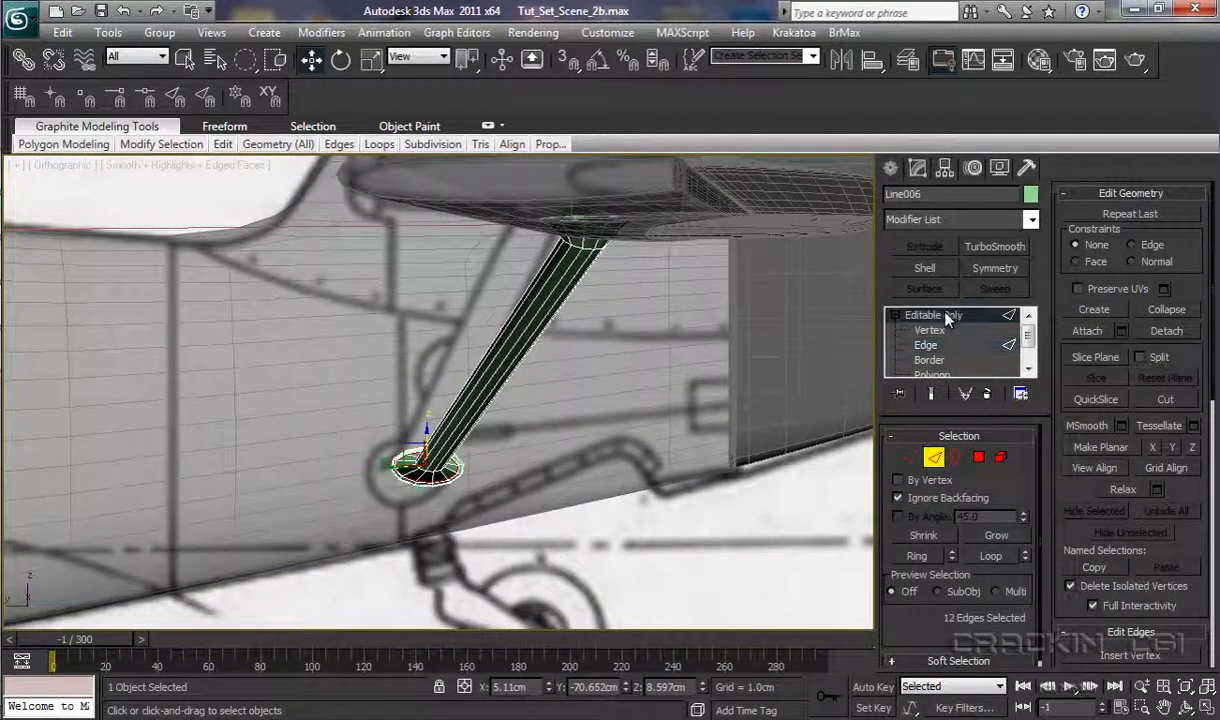
pyautogui.click(994, 247)
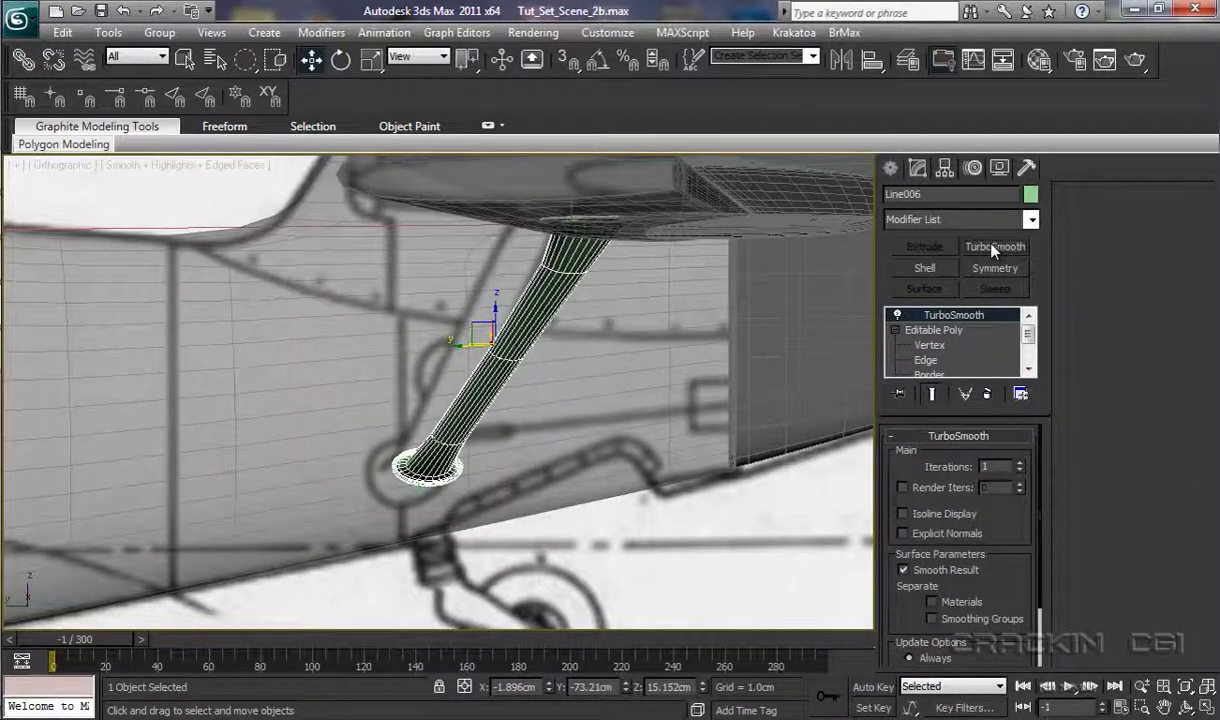
pyautogui.keyDown('alt'); pyautogui.moveTo(690, 365); pyautogui.dragTo(578, 364, button='middle'); pyautogui.keyUp('alt')
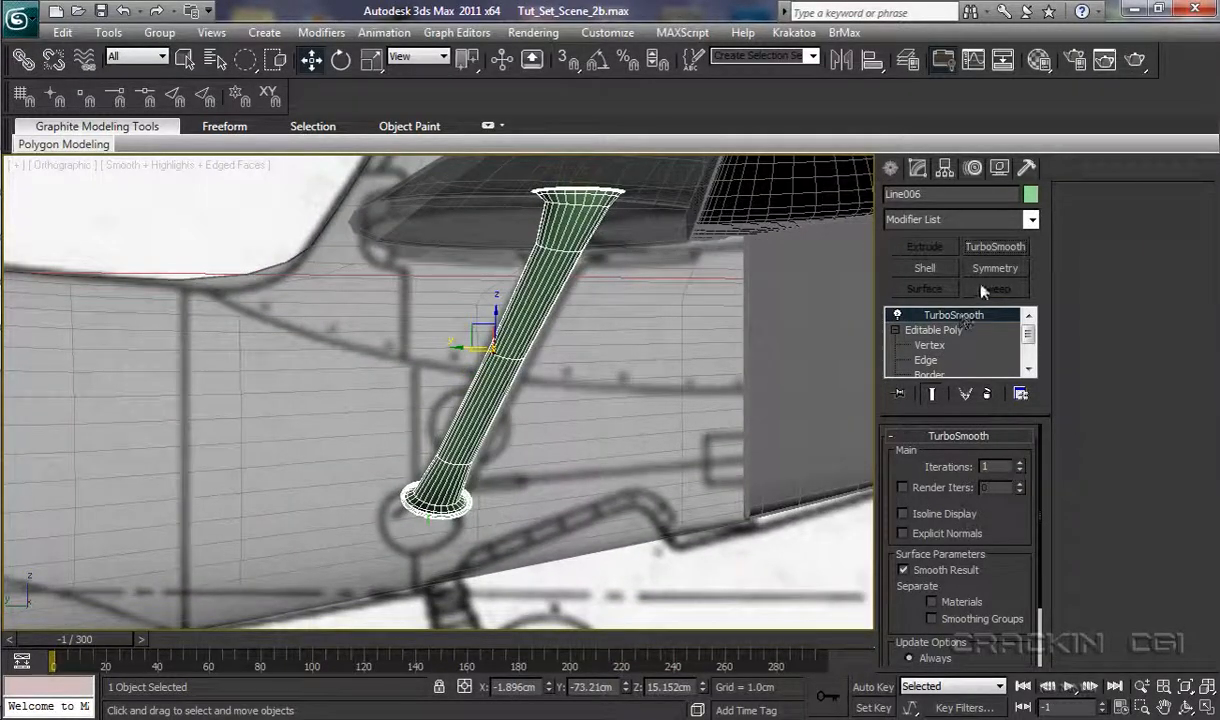
pyautogui.click(987, 396)
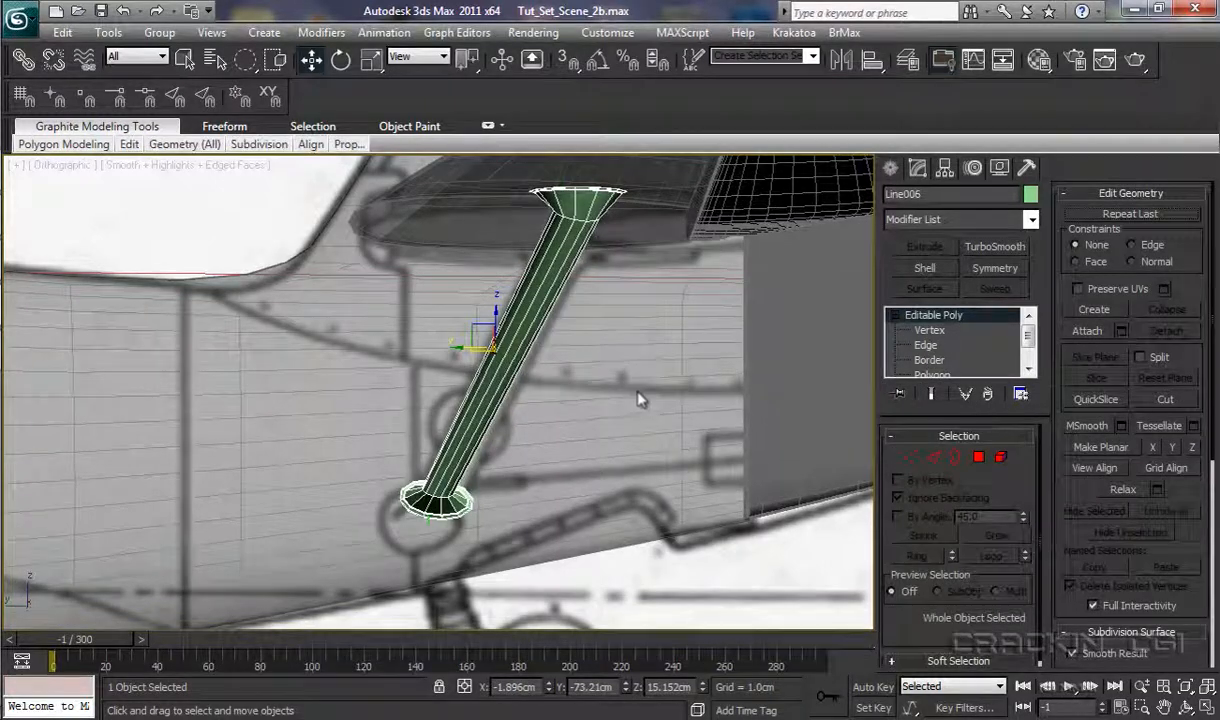
# Add supporting edge loops with SwiftLoop at the necks where the flares meet the tube, and save the scene.
pyautogui.moveTo(130, 144)
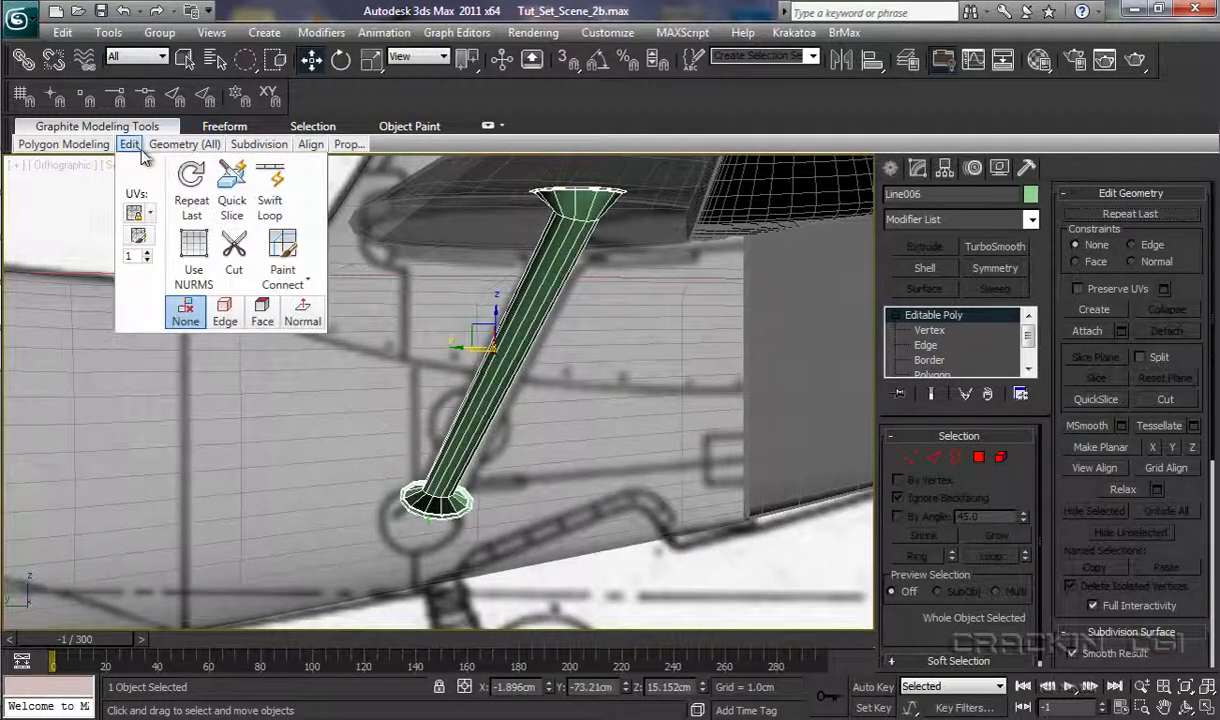
pyautogui.click(269, 190)
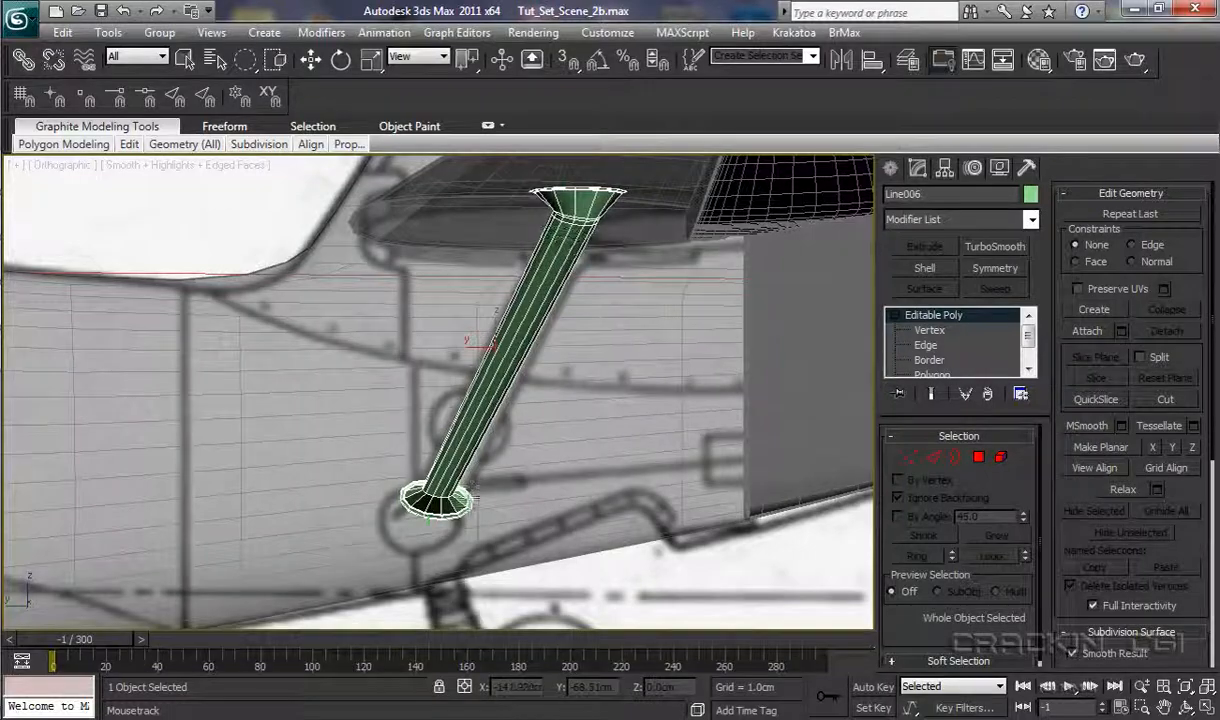
pyautogui.keyDown('alt'); pyautogui.moveTo(484, 507); pyautogui.dragTo(584, 522, button='middle'); pyautogui.keyUp('alt')
pyautogui.scroll(8, 584, 522)
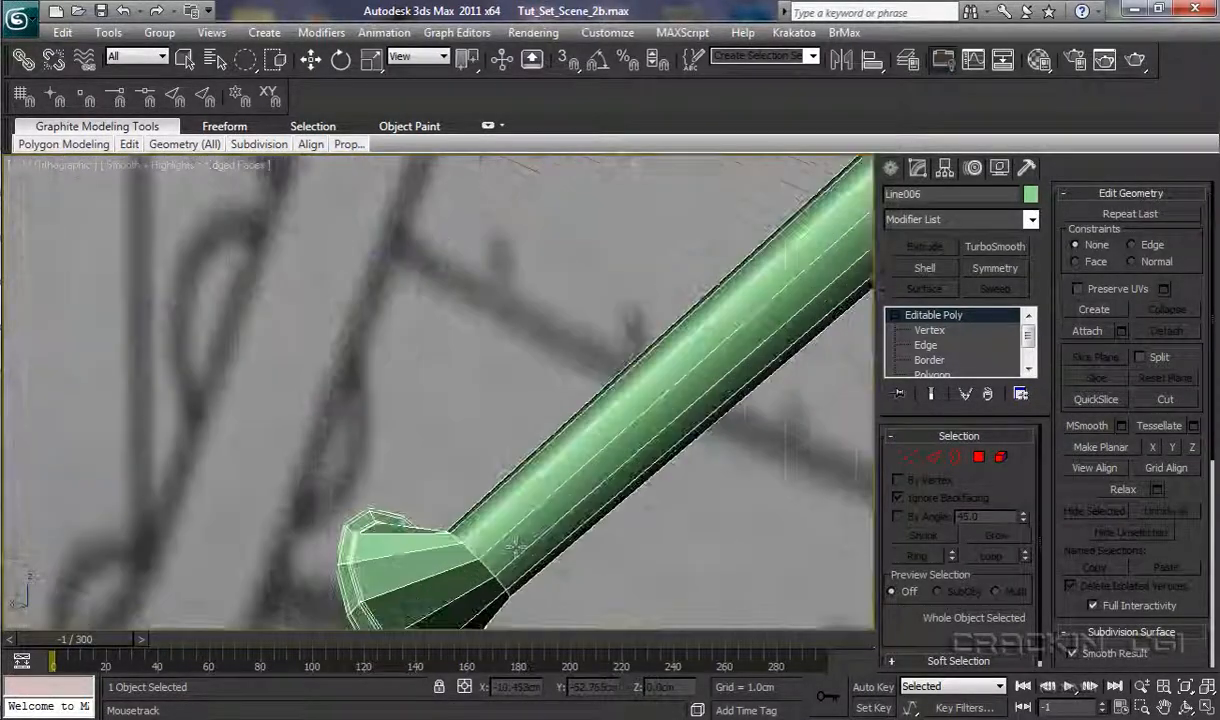
pyautogui.keyDown('alt'); pyautogui.moveTo(553, 578); pyautogui.dragTo(463, 458, button='middle'); pyautogui.keyUp('alt')
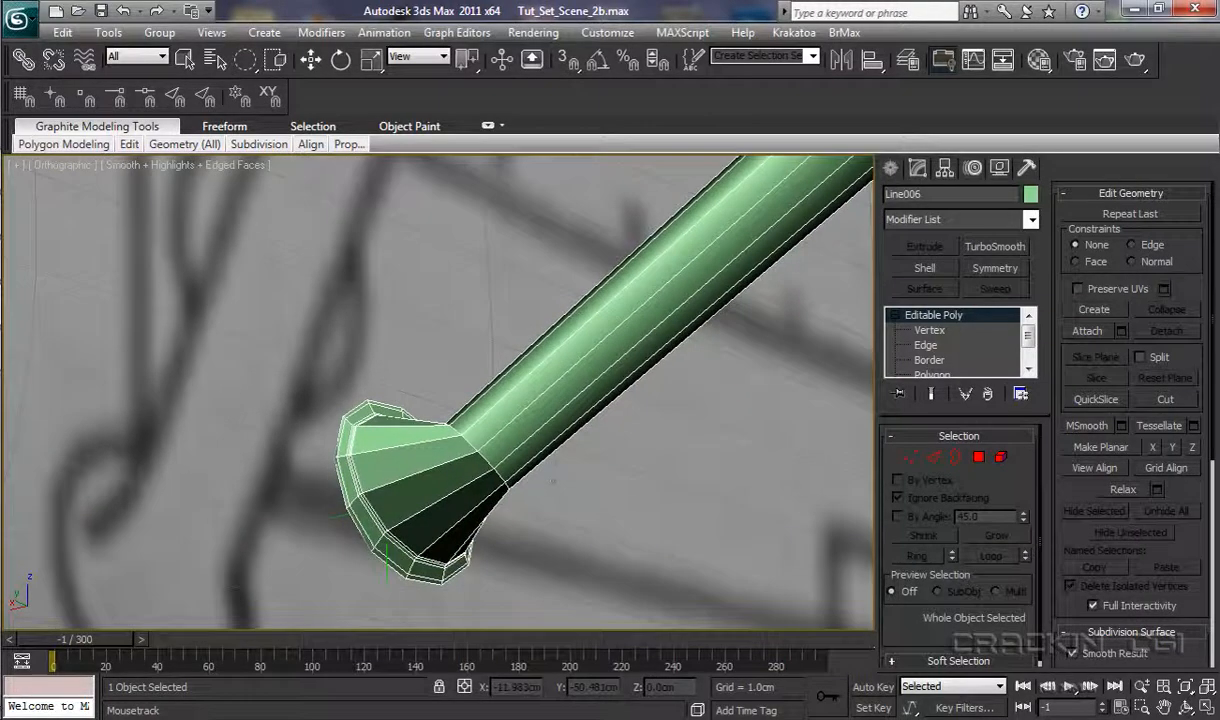
pyautogui.click(473, 457)
pyautogui.hotkey('ctrl', 's')
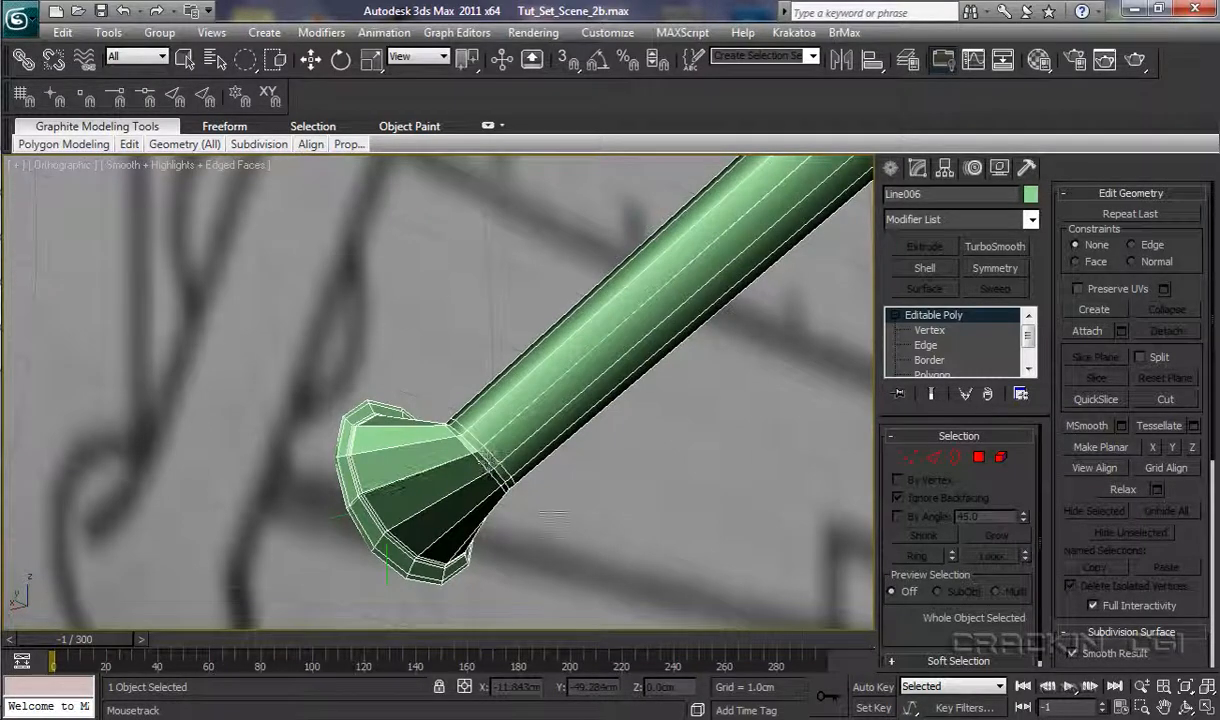
# Apply TurboSmooth with one iteration to the tube and collapse the result into an Editable Poly.
pyautogui.click(985, 249)
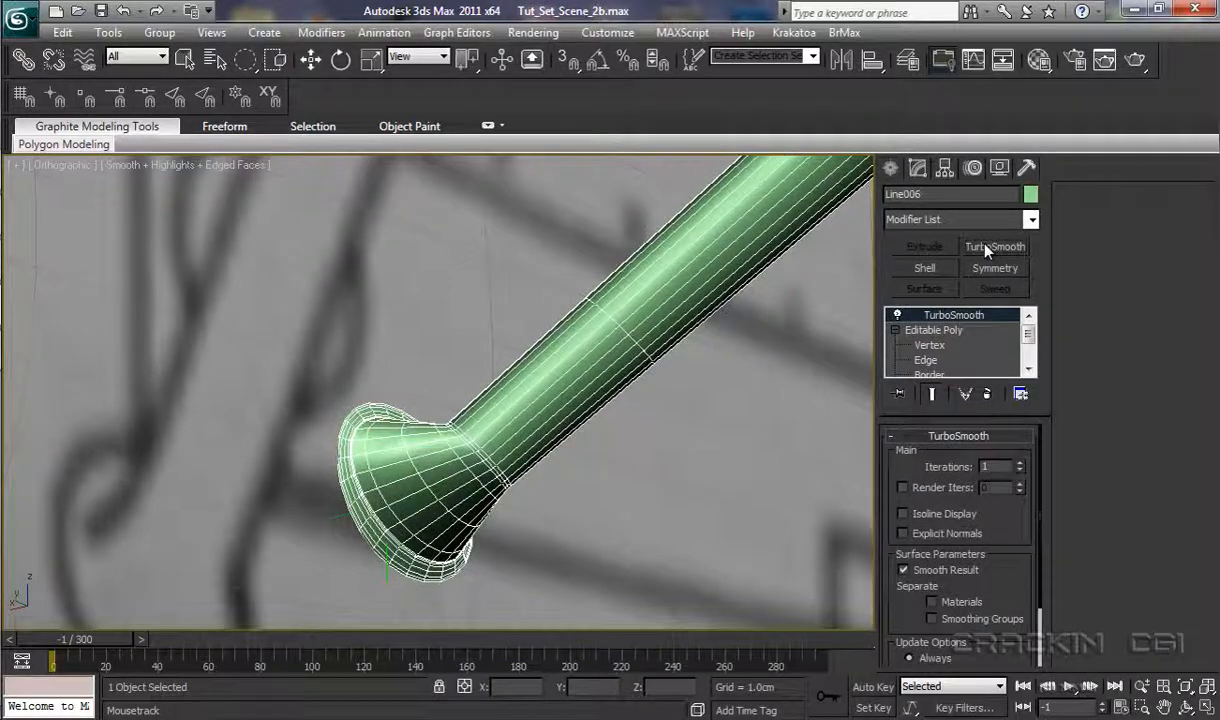
pyautogui.press('w')
pyautogui.scroll(-5, 722, 422)
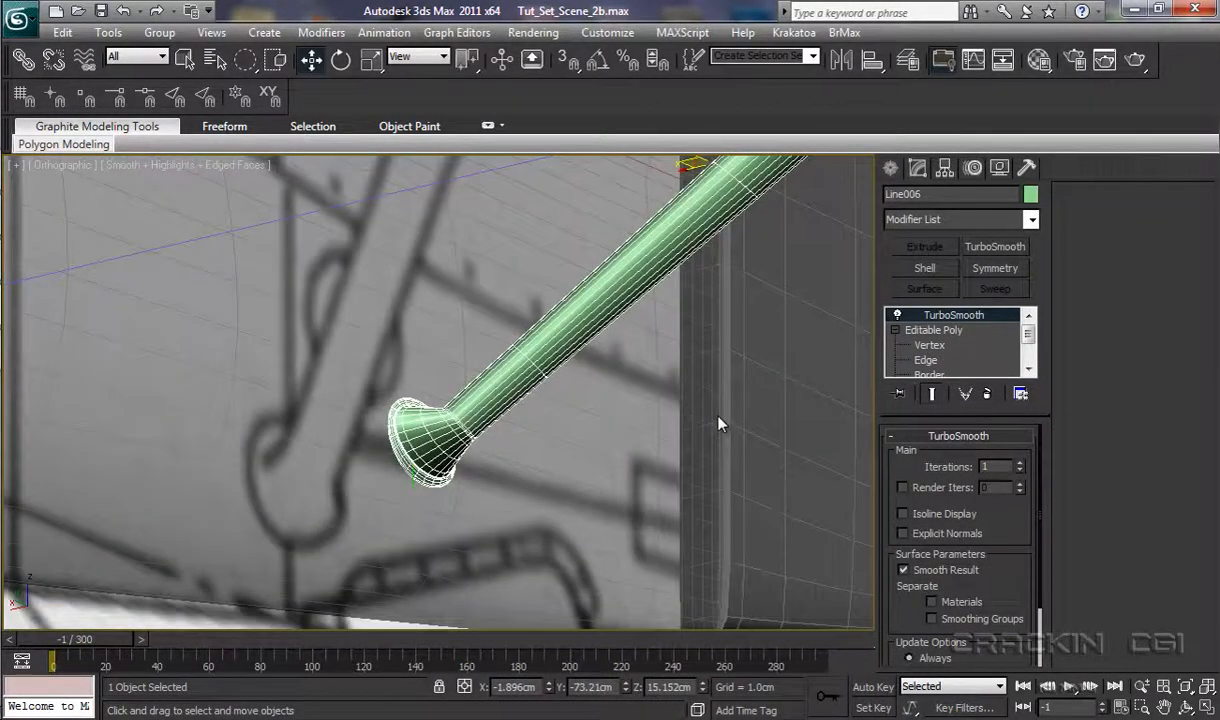
pyautogui.keyDown('alt'); pyautogui.moveTo(718, 416); pyautogui.dragTo(651, 507, button='middle'); pyautogui.keyUp('alt')
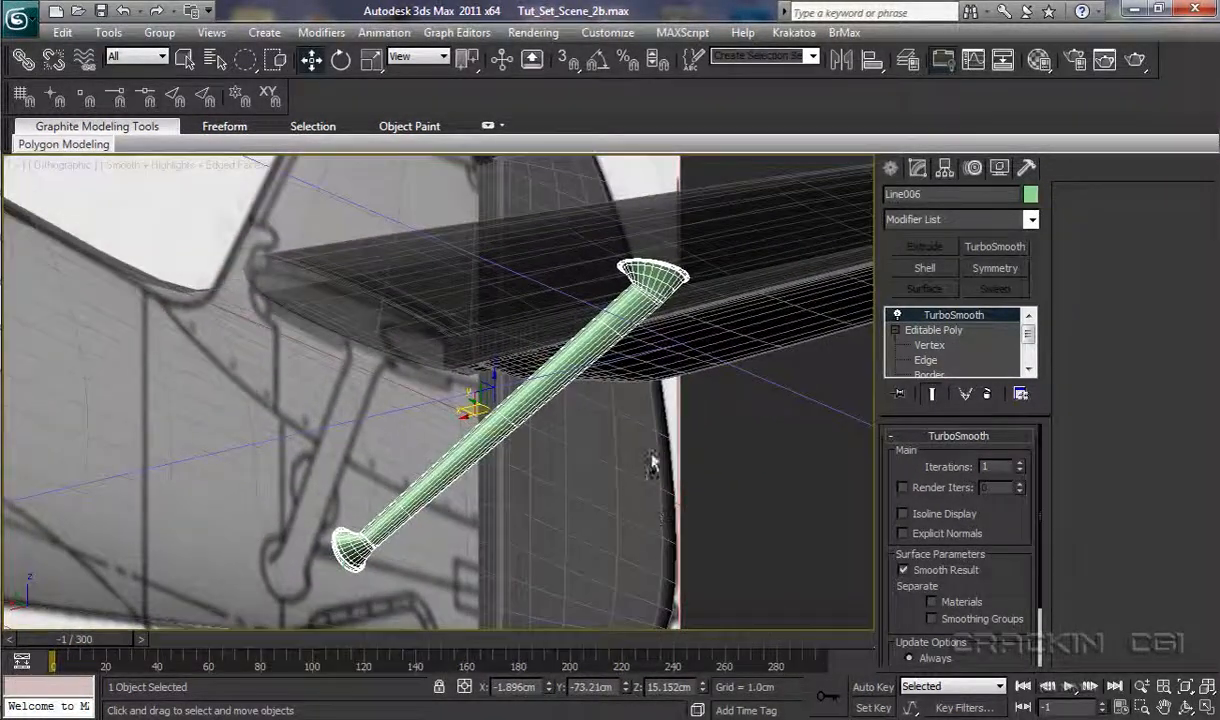
pyautogui.keyDown('alt'); pyautogui.moveTo(648, 378); pyautogui.dragTo(540, 410, button='middle'); pyautogui.keyUp('alt')
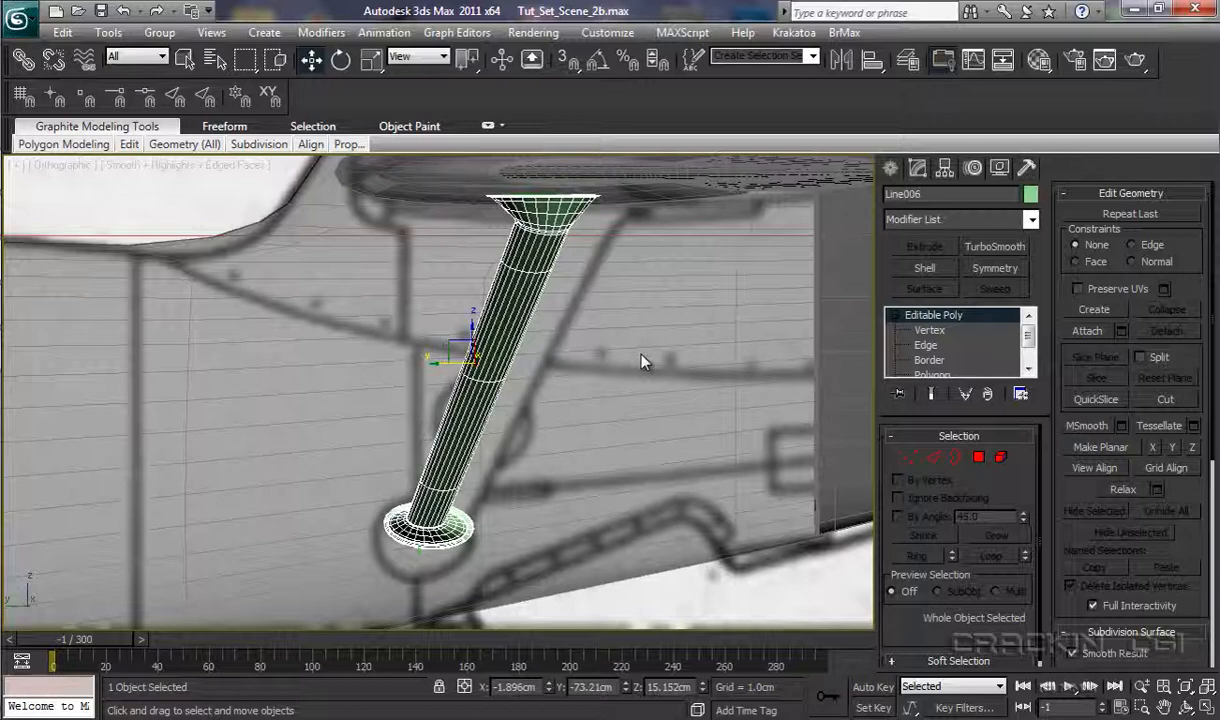
# In the Left view, select the lower flare's rim vertices and scale them up slightly toward the blueprint's round joint.
pyautogui.press('l')
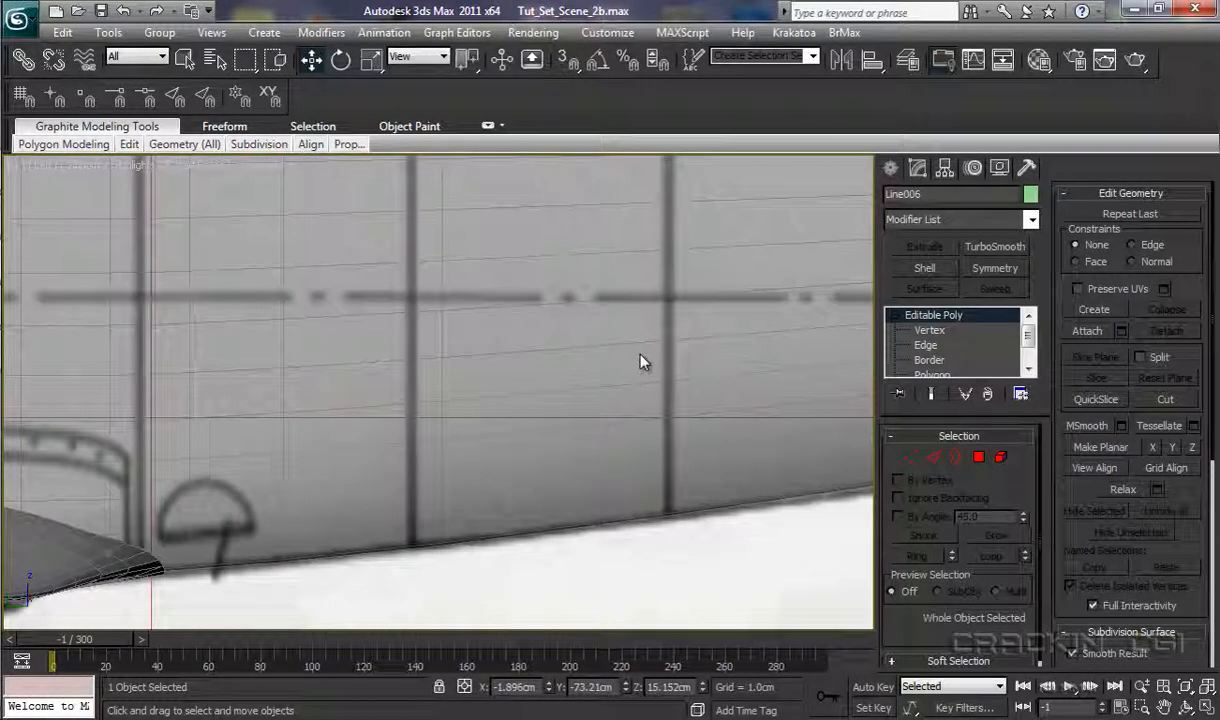
pyautogui.hotkey('shift', 'z')
pyautogui.moveTo(486, 443); pyautogui.dragTo(536, 382, button='middle')
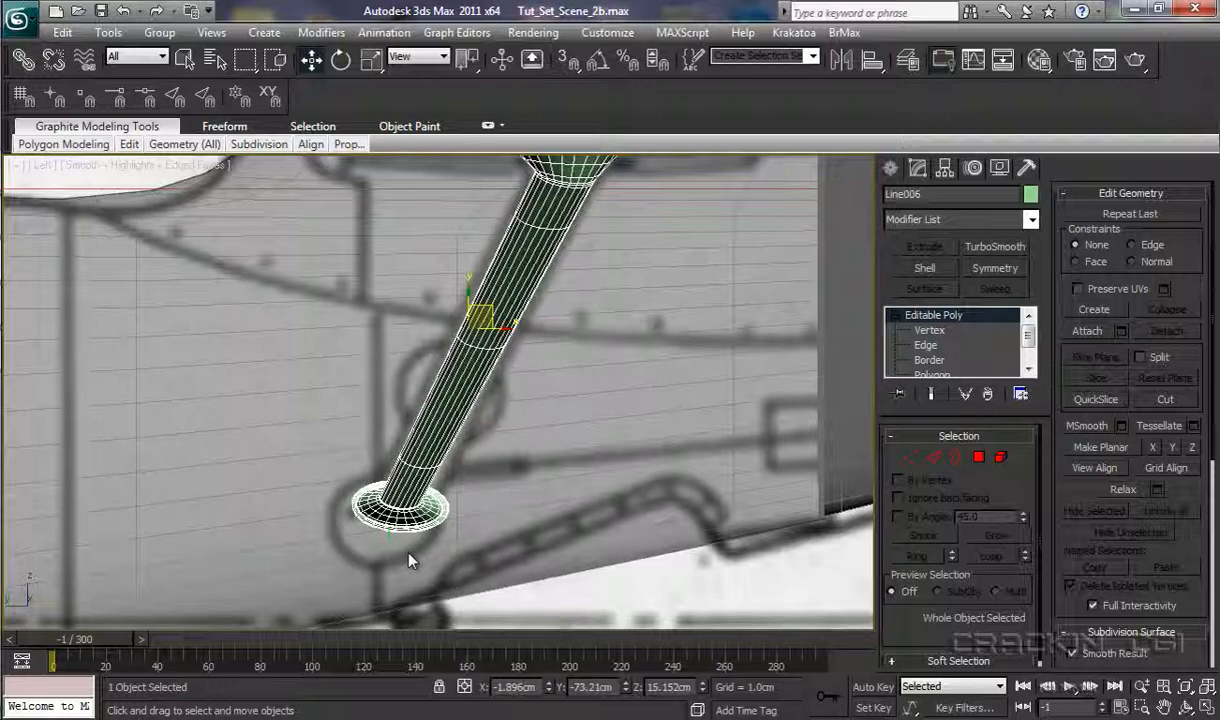
pyautogui.click(928, 334)
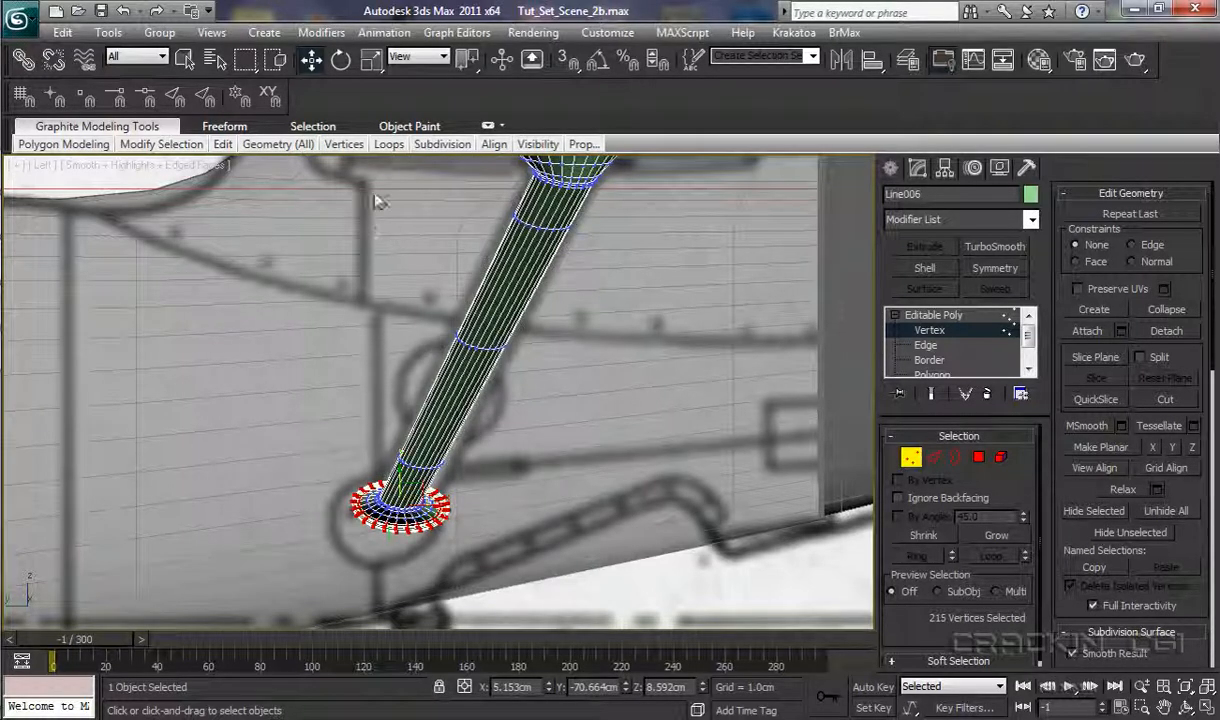
pyautogui.click(370, 63)
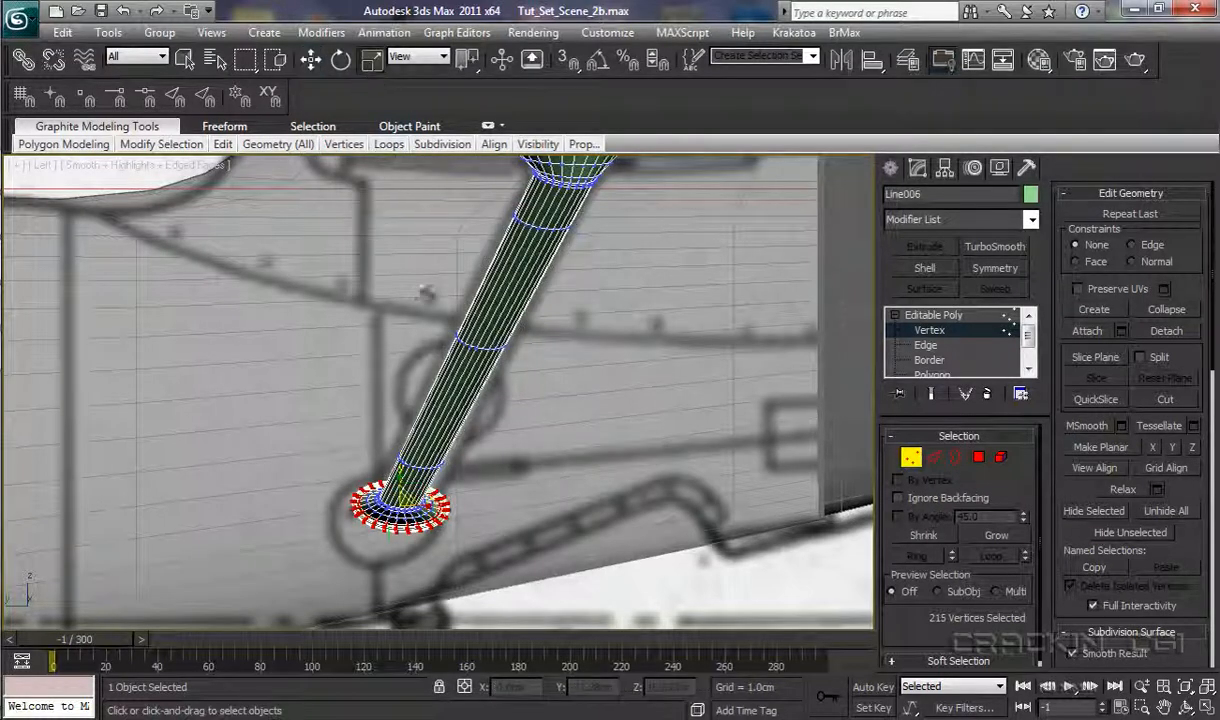
pyautogui.moveTo(430, 507); pyautogui.dragTo(404, 440)
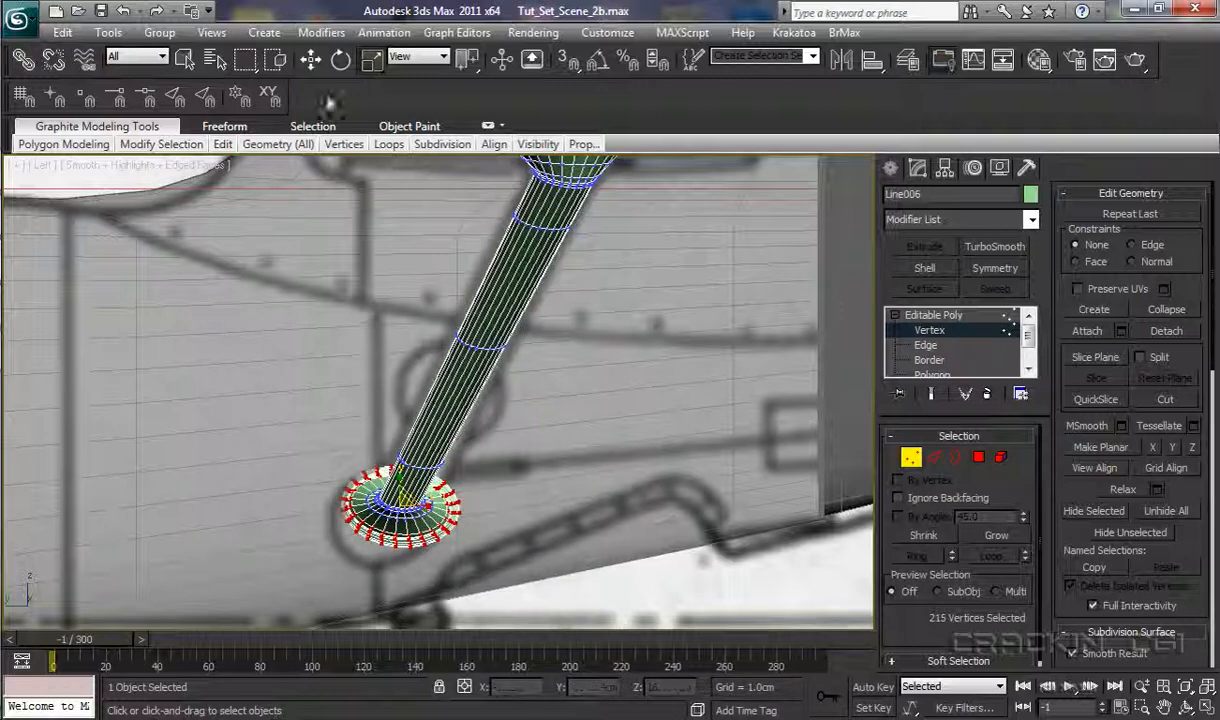
# Move the lower flare's rim vertices onto the blueprint's round joint, shift them slightly along X toward the tube, and exit vertex editing.
pyautogui.click(311, 60)
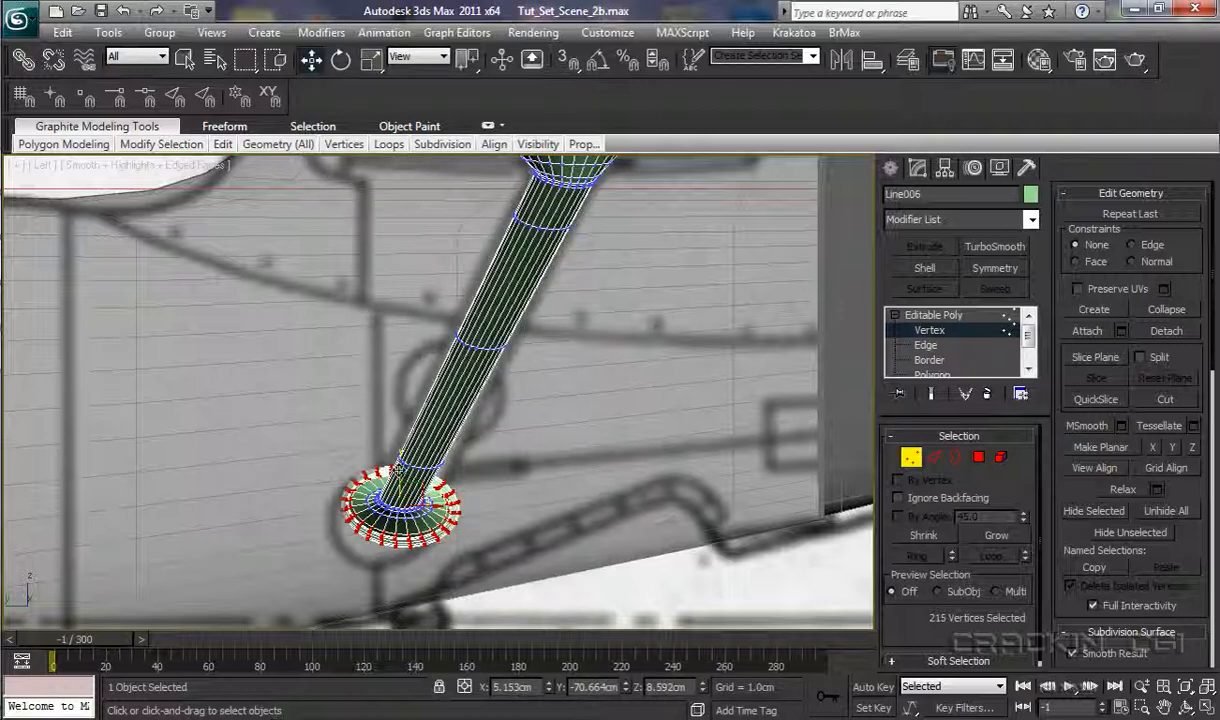
pyautogui.moveTo(400, 470); pyautogui.dragTo(425, 510)
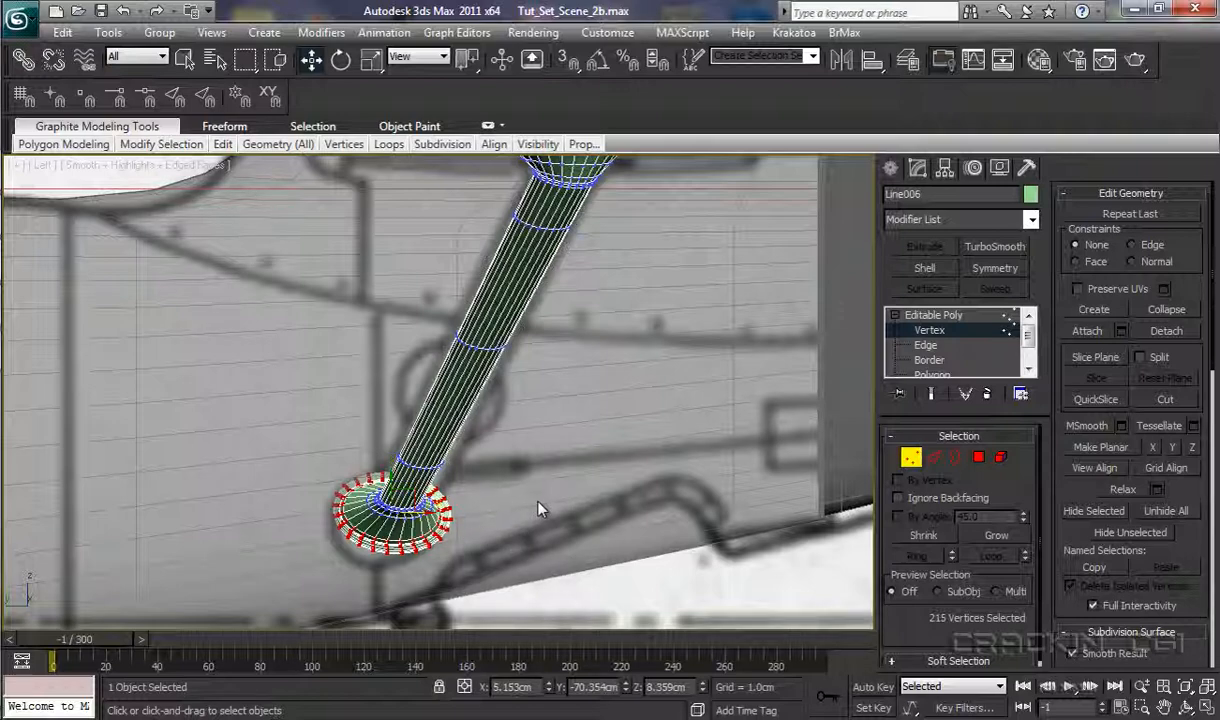
pyautogui.press('p')
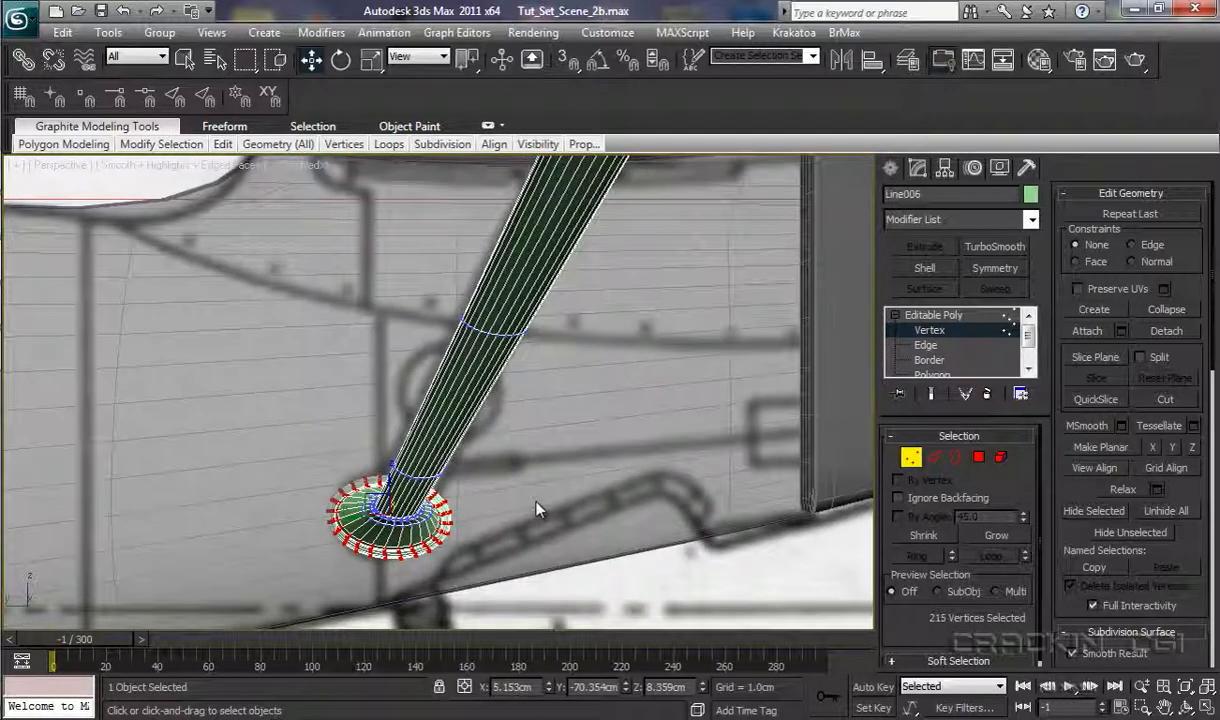
pyautogui.keyDown('alt'); pyautogui.moveTo(494, 489); pyautogui.dragTo(564, 371, button='middle'); pyautogui.keyUp('alt')
pyautogui.keyDown('ctrl'); pyautogui.keyDown('alt'); pyautogui.moveTo(519, 470); pyautogui.dragTo(514, 244, button='middle'); pyautogui.keyUp('alt'); pyautogui.keyUp('ctrl')
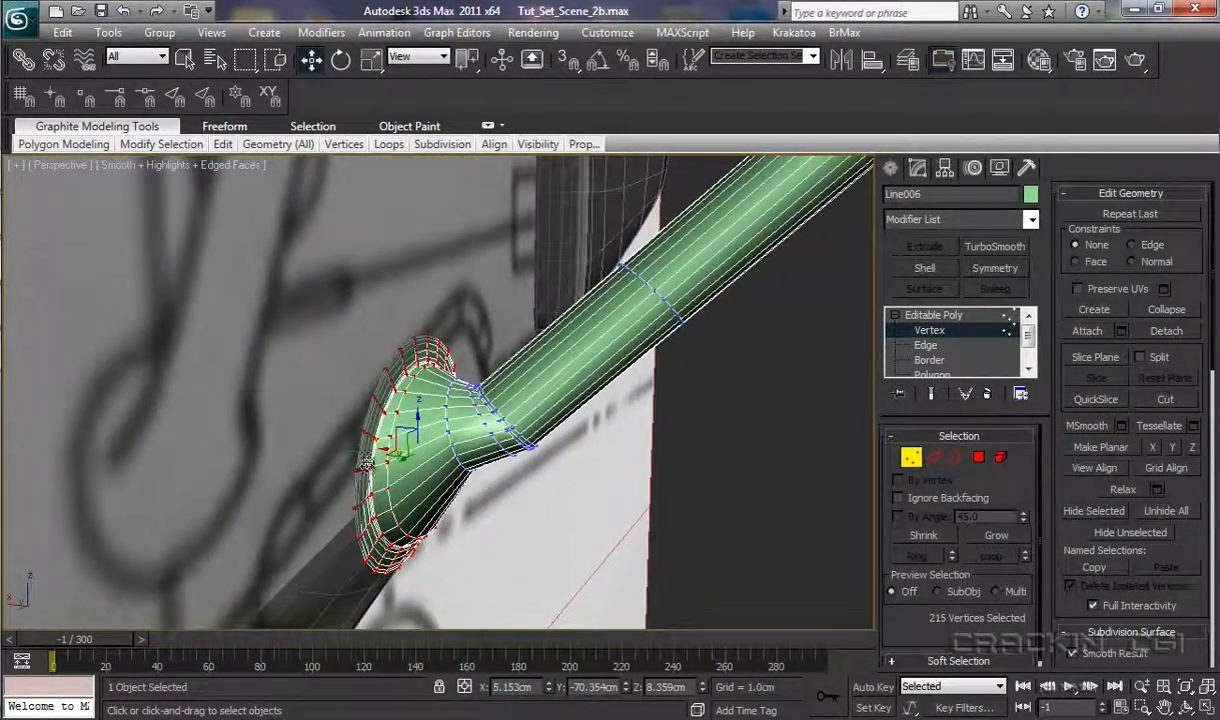
pyautogui.moveTo(384, 447); pyautogui.dragTo(395, 445)
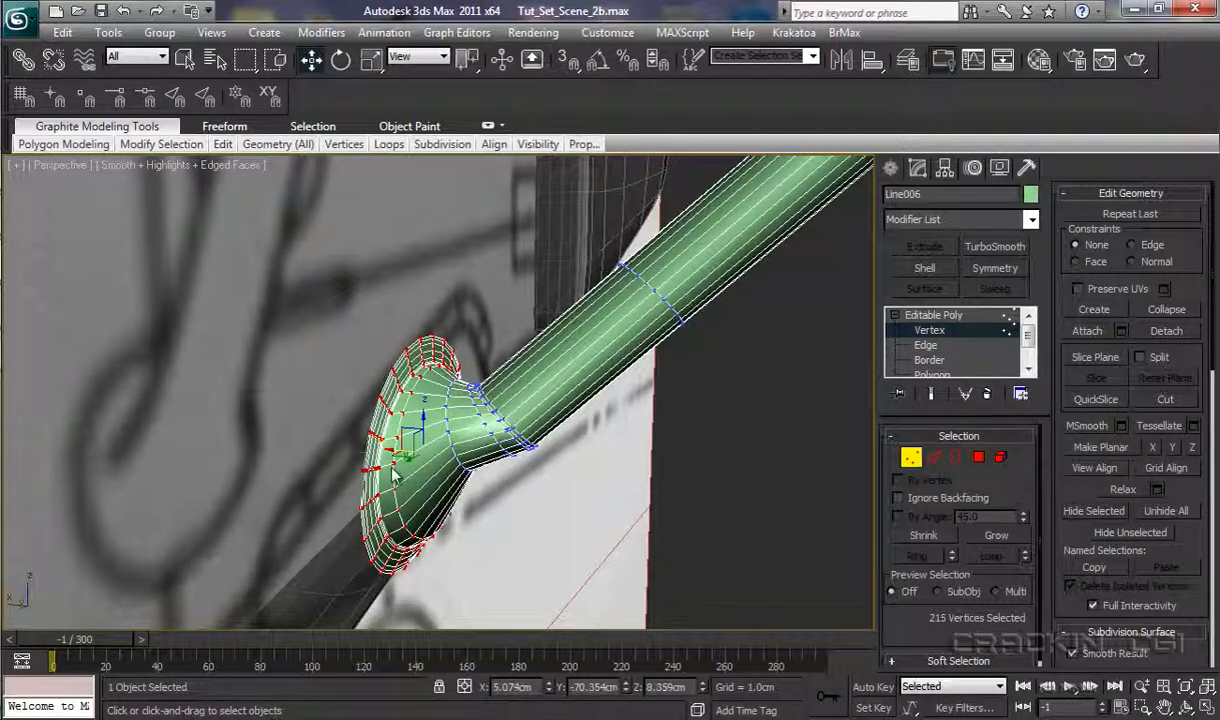
pyautogui.click(498, 553)
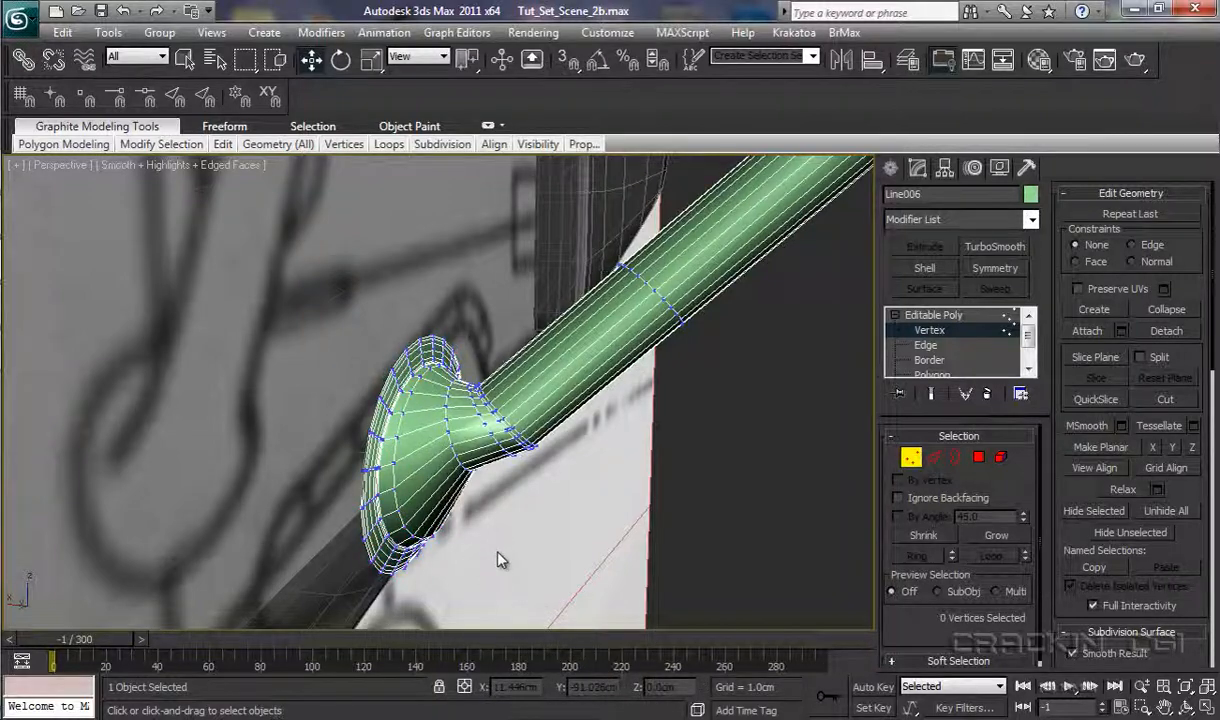
pyautogui.keyDown('alt'); pyautogui.moveTo(474, 528); pyautogui.dragTo(607, 558, button='middle'); pyautogui.keyUp('alt')
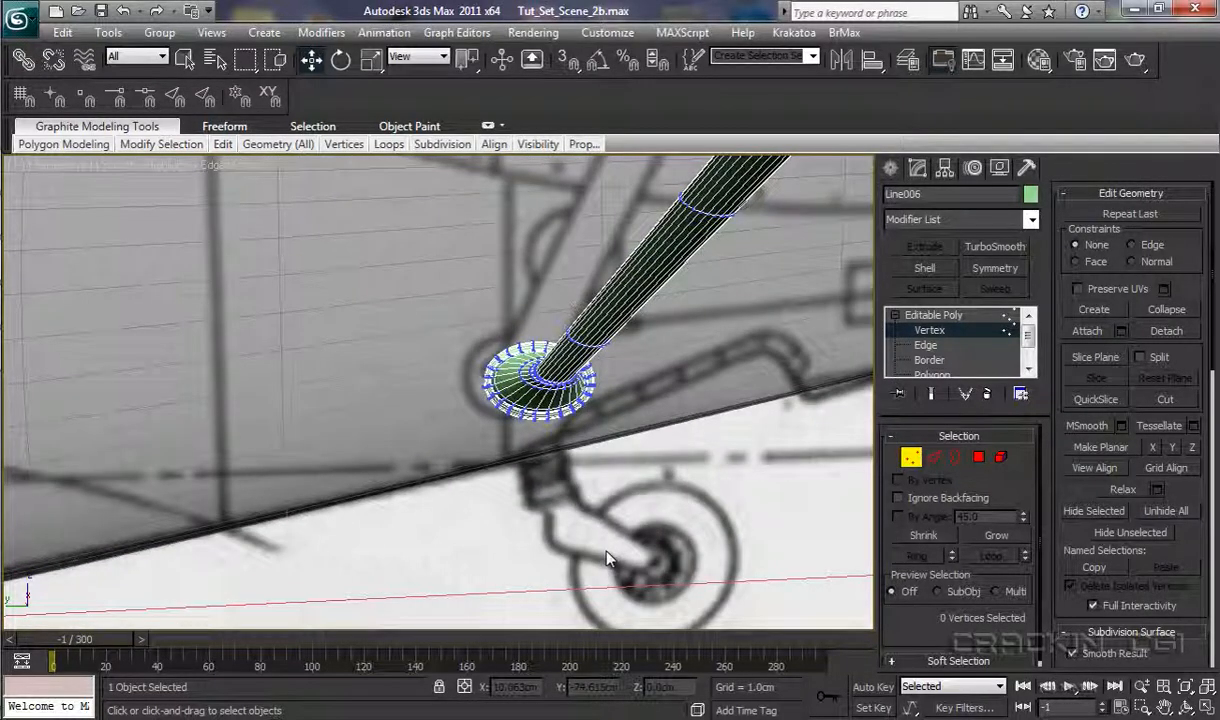
pyautogui.click(947, 317)
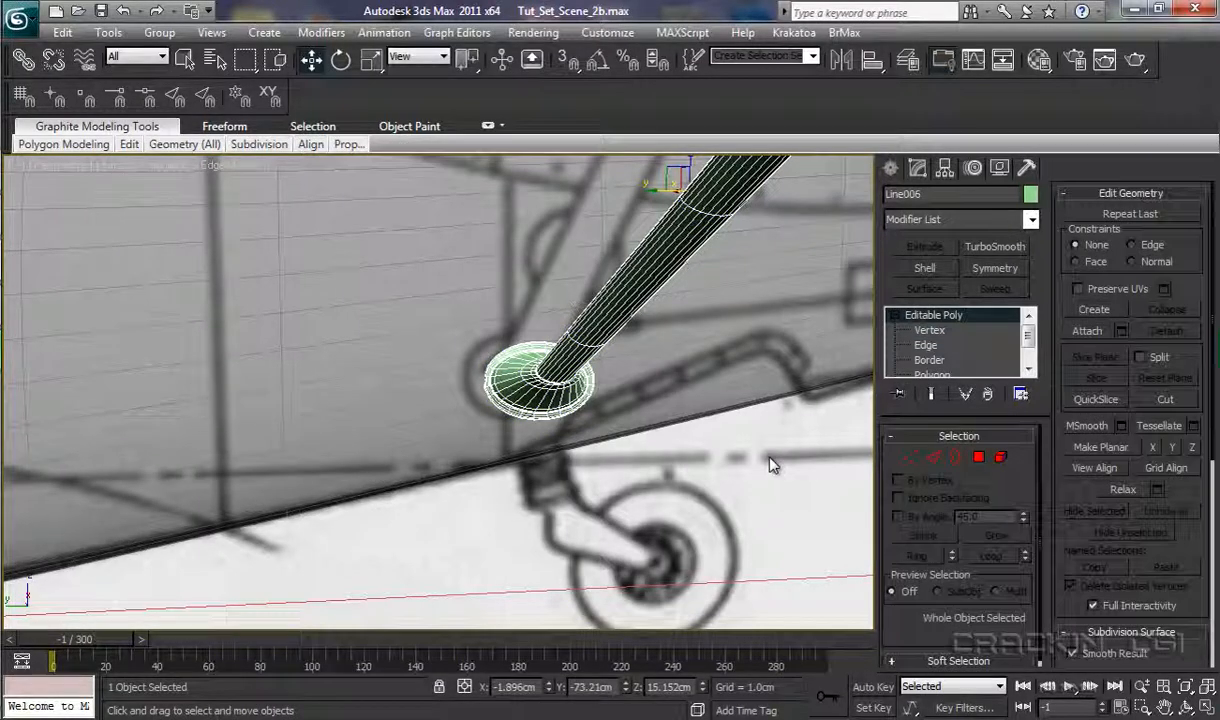
# Unfreeze the Fuselage layer in the layer manager.
pyautogui.keyDown('alt'); pyautogui.moveTo(760, 477); pyautogui.dragTo(674, 128, button='middle'); pyautogui.keyUp('alt')
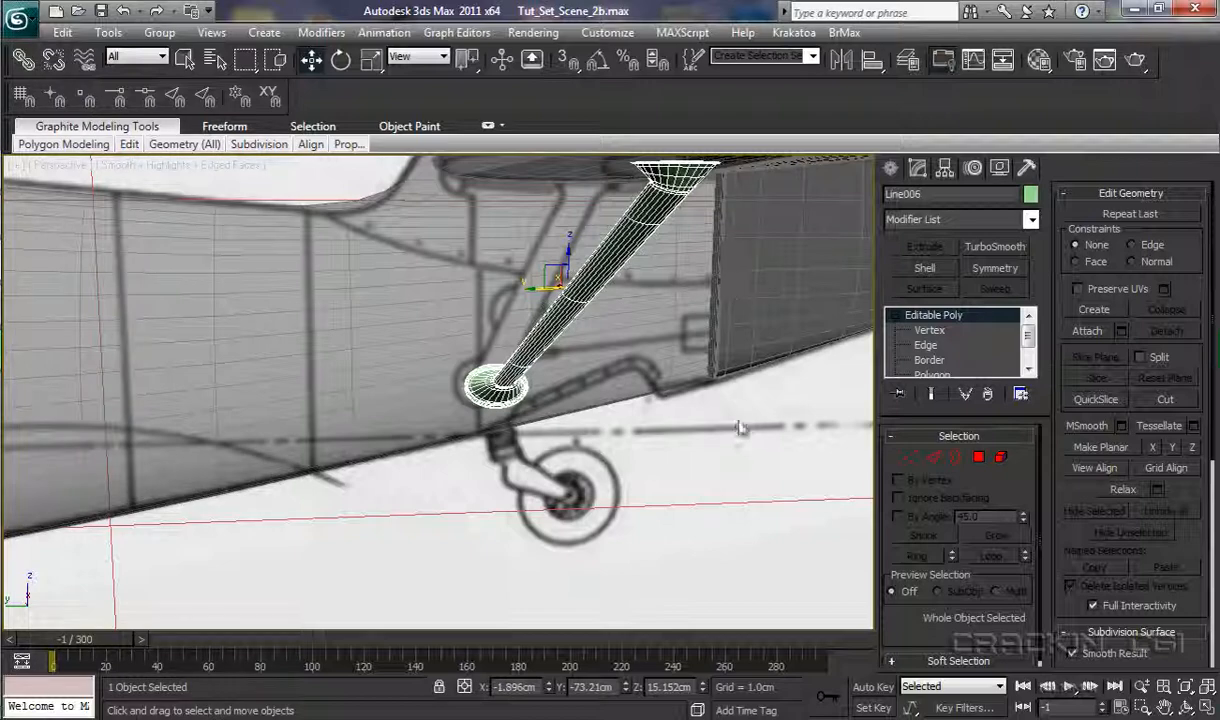
pyautogui.moveTo(740, 428); pyautogui.dragTo(606, 504, button='middle')
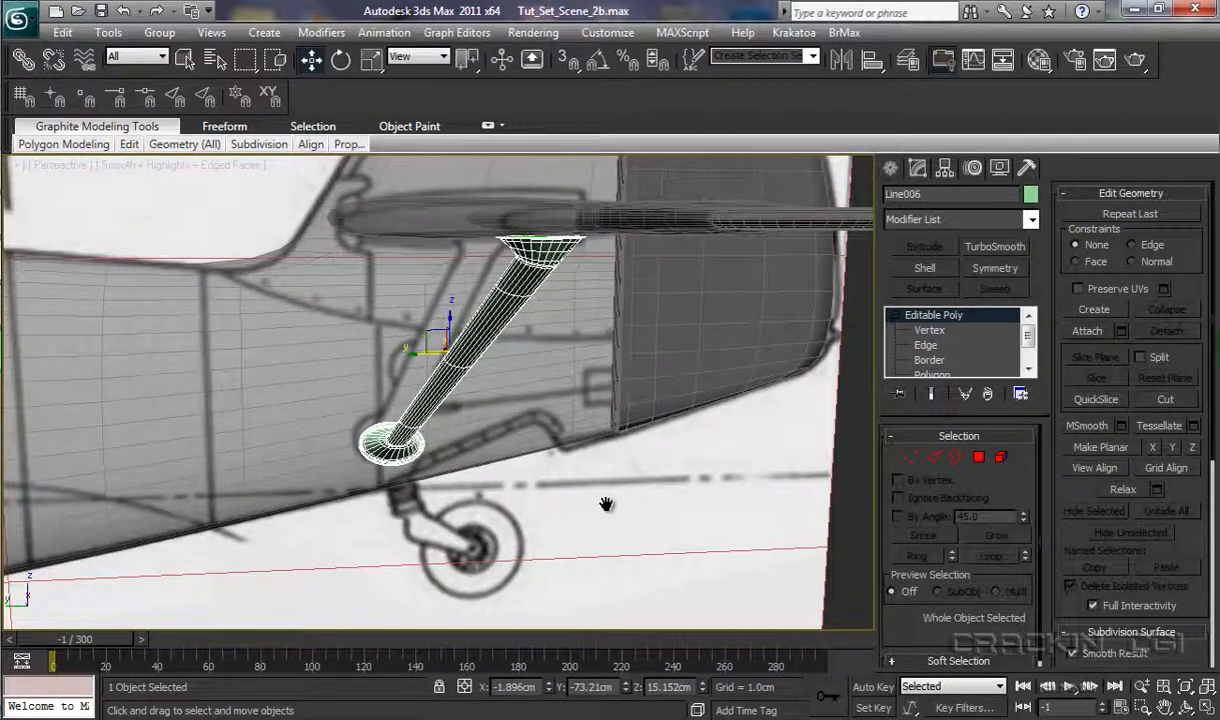
pyautogui.click(913, 62)
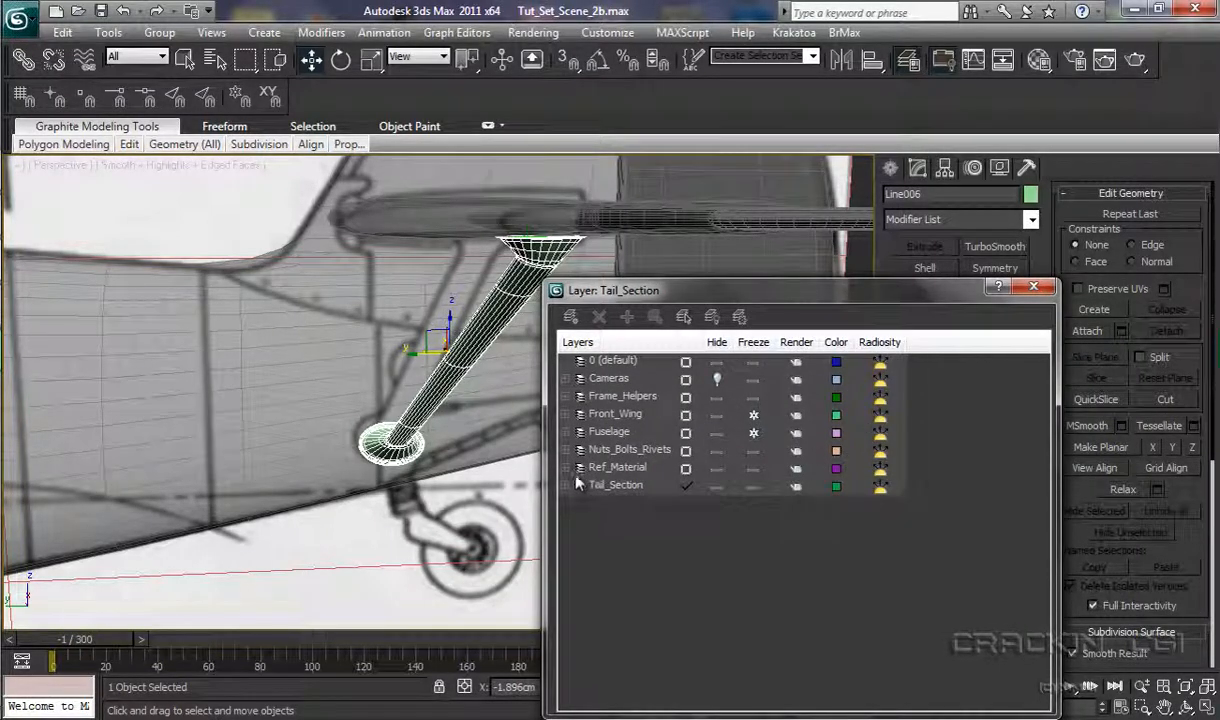
pyautogui.click(754, 434)
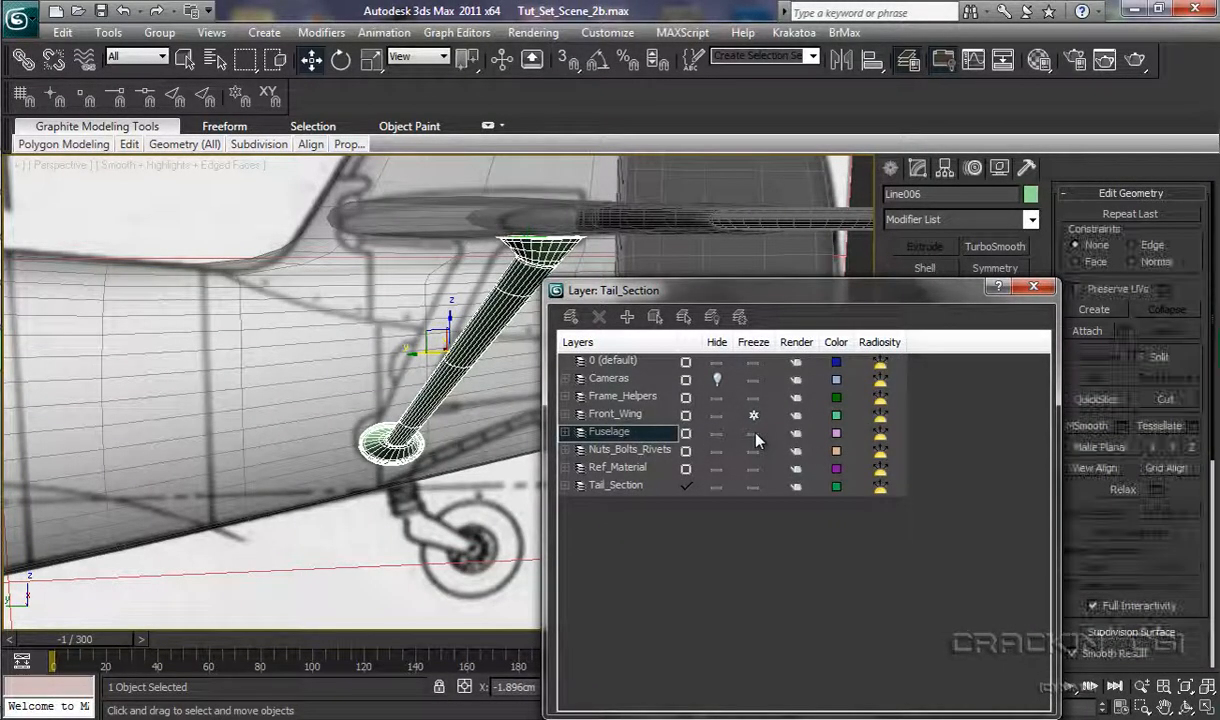
# Turn off see-through display for the fuselage, deselect it, and close the layer manager.
pyautogui.click(405, 532)
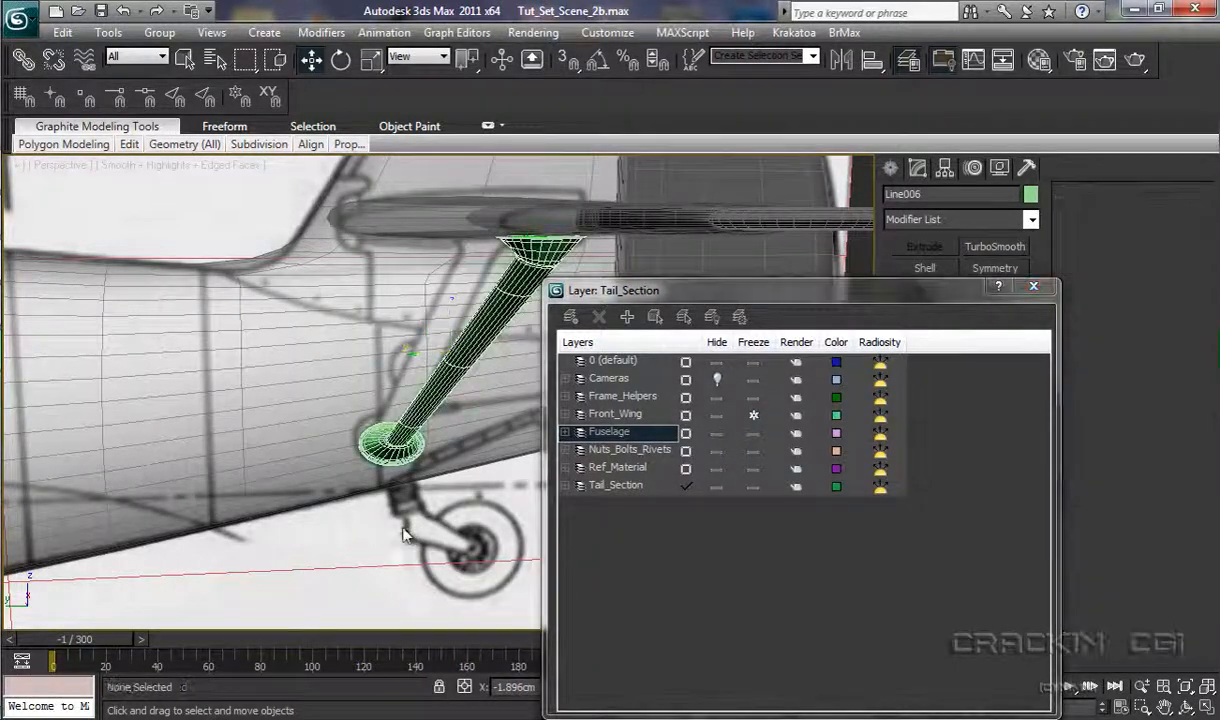
pyautogui.click(316, 466)
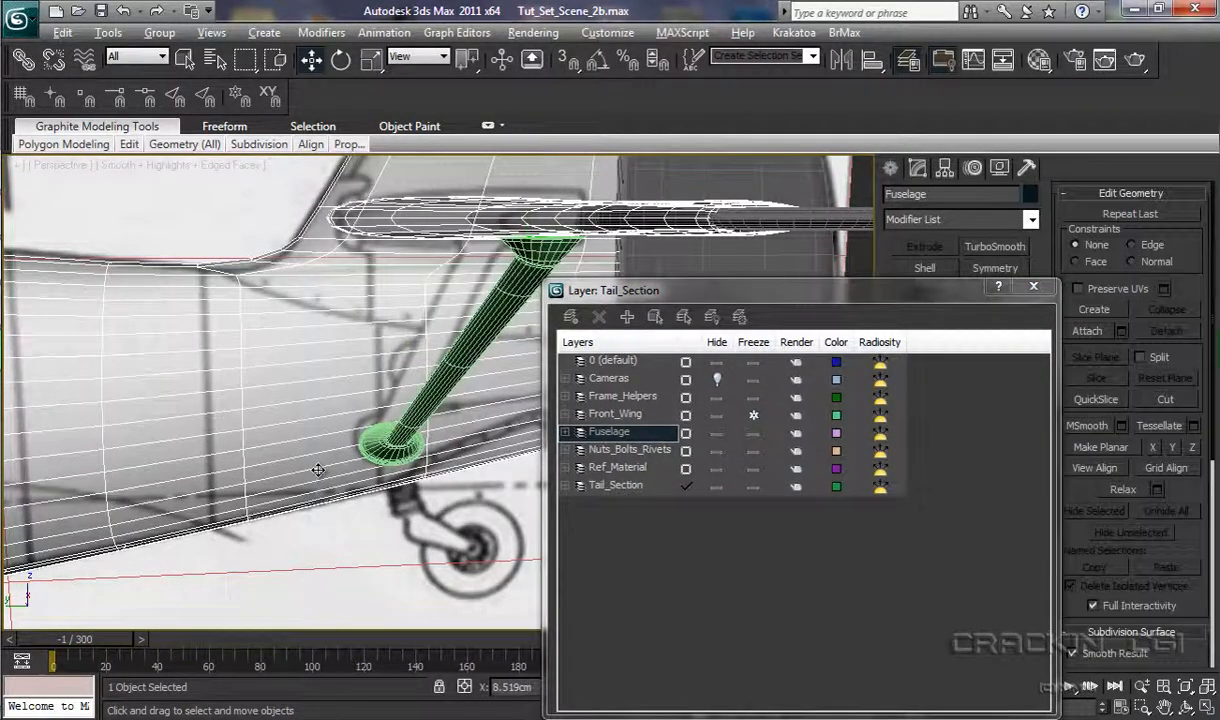
pyautogui.hotkey('alt', 'x')
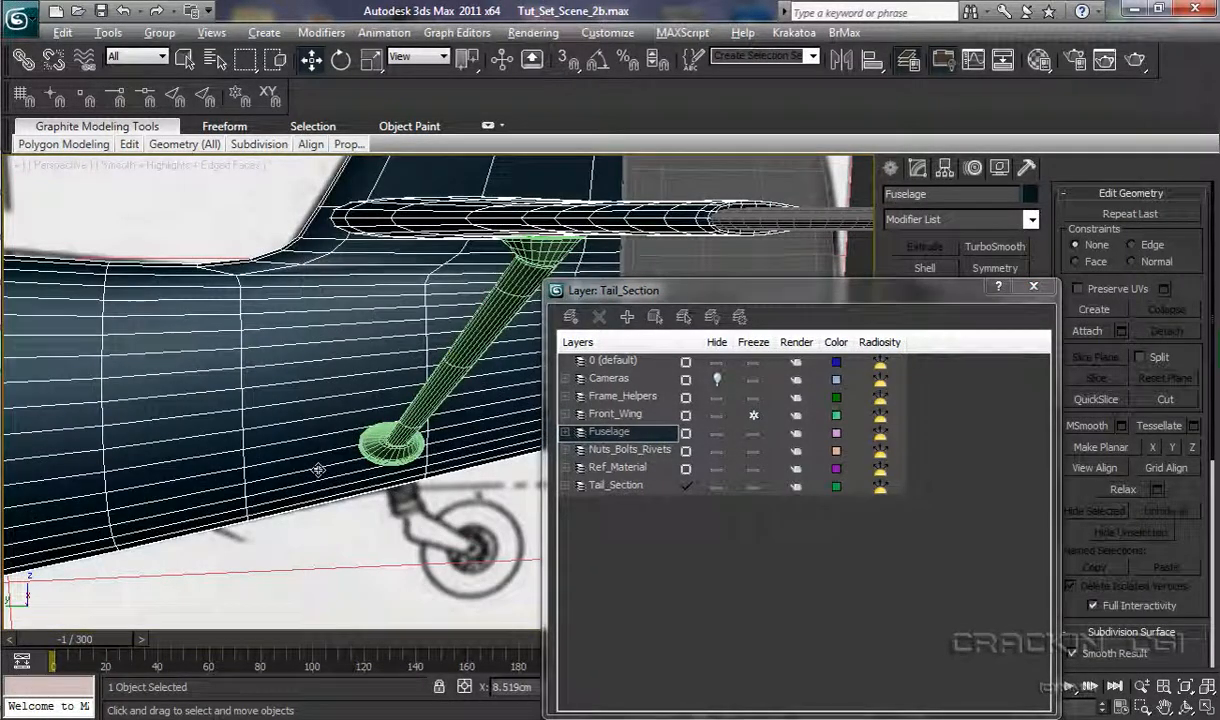
pyautogui.click(390, 537)
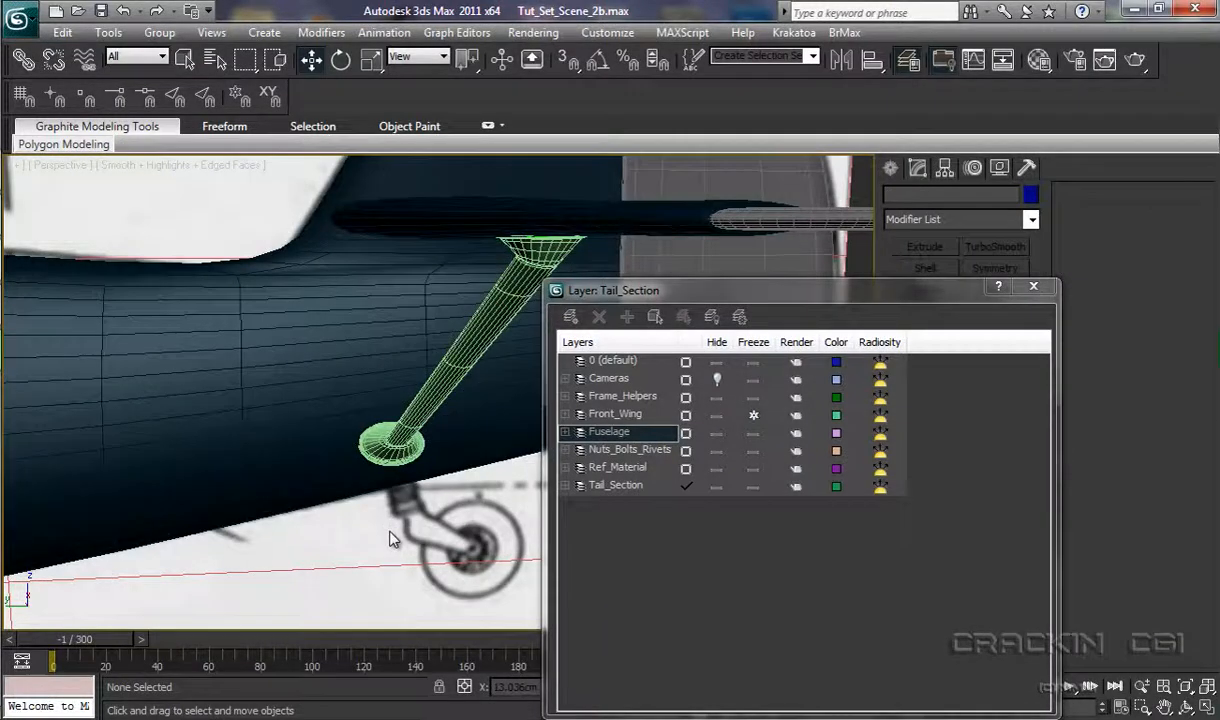
pyautogui.click(1034, 288)
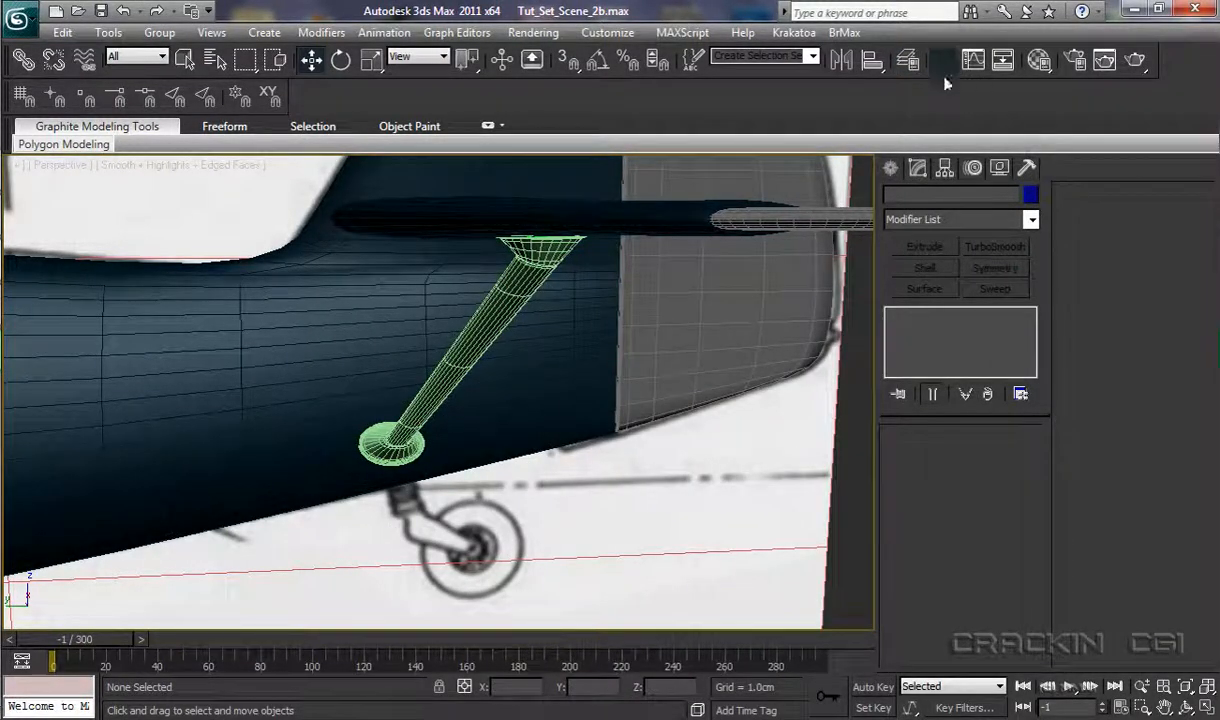
# Hide the Ref_Material layer to remove the blueprint images from view, and close the layer manager.
pyautogui.click(908, 60)
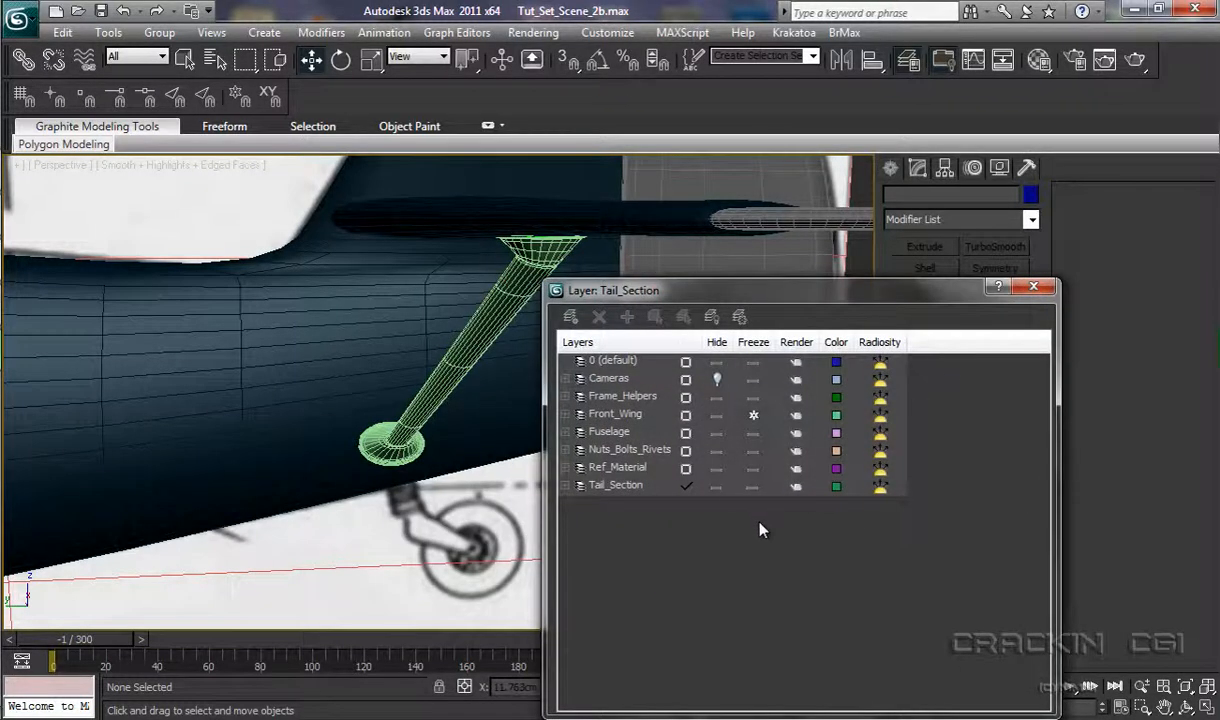
pyautogui.click(714, 469)
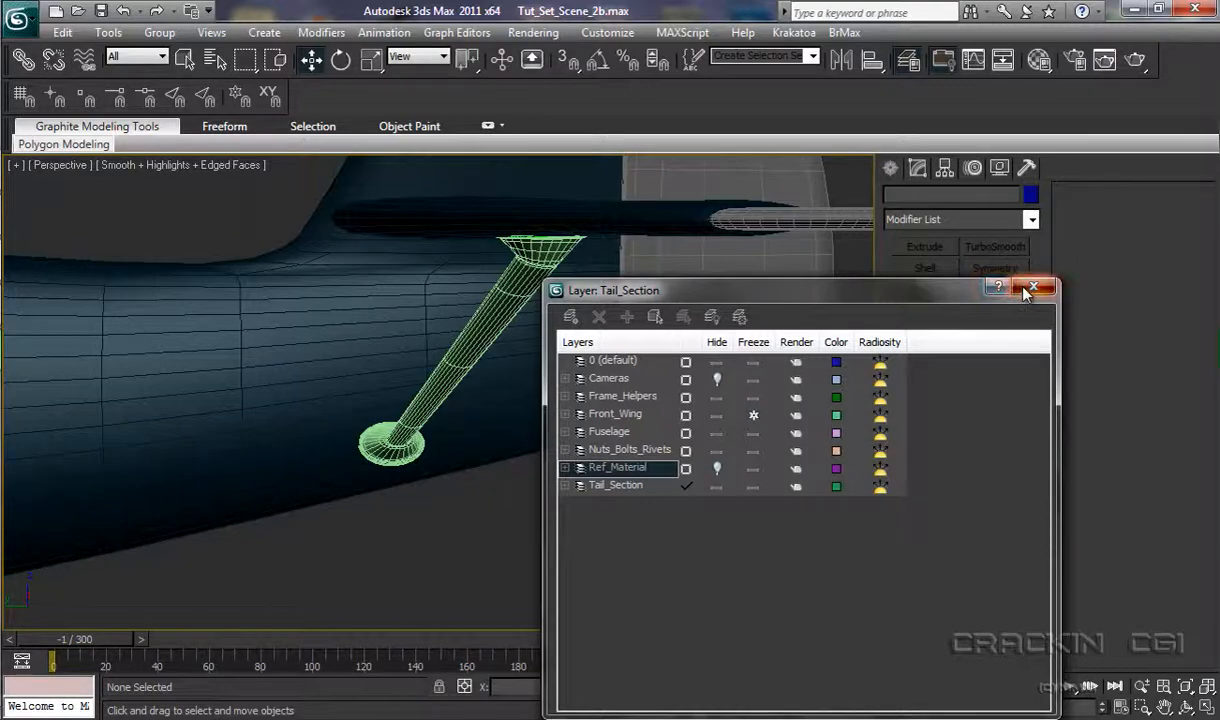
pyautogui.click(1034, 288)
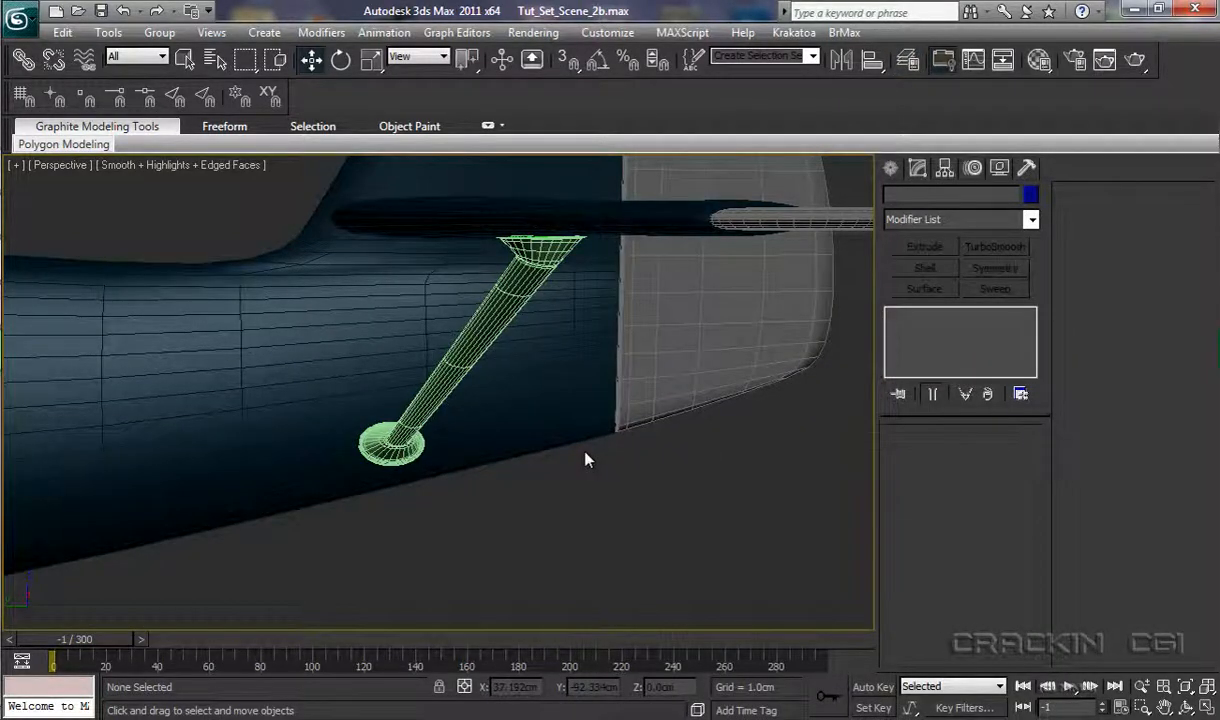
# In the Front view, mirror the strut across X as a copy and move the copy about 21 cm along X to the fuselage's other side.
pyautogui.press('f')
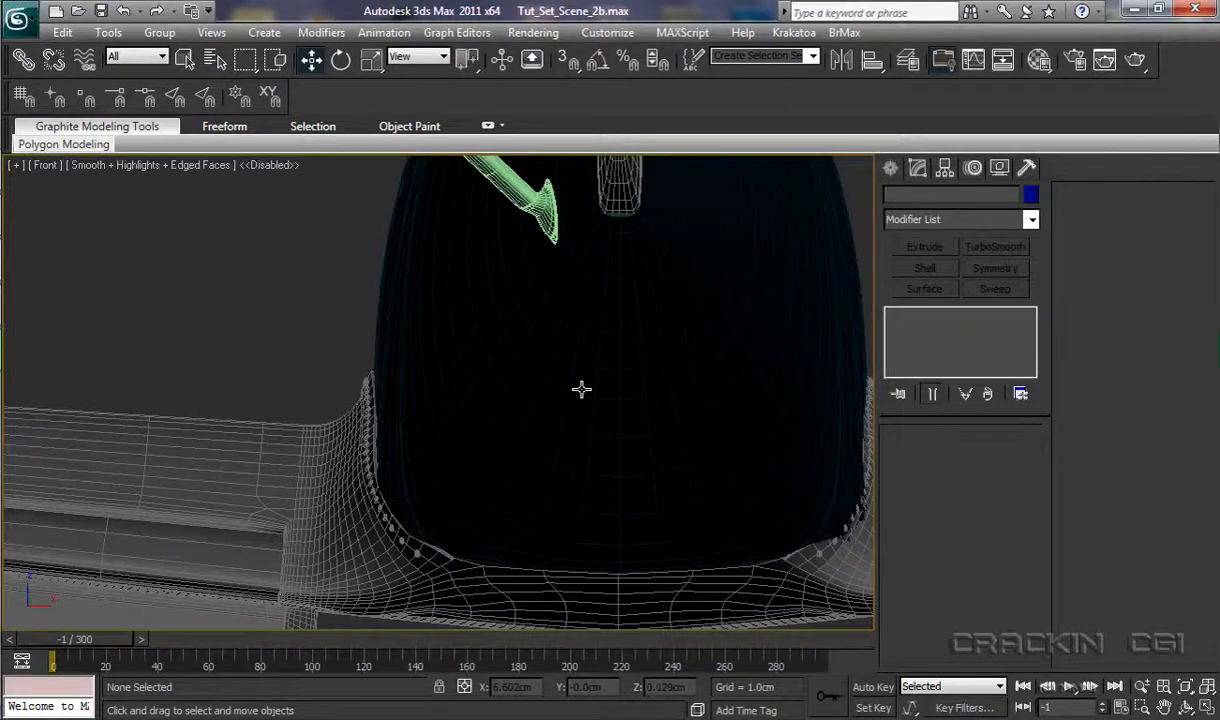
pyautogui.scroll(-5, 578, 415)
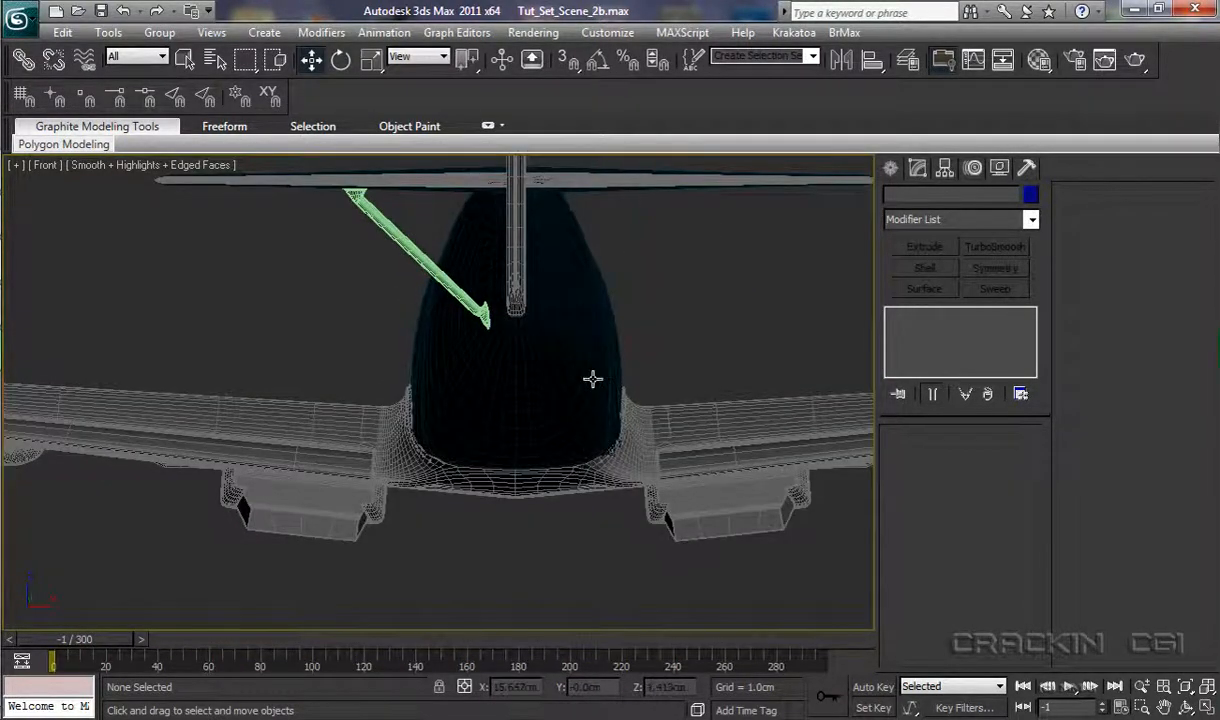
pyautogui.moveTo(591, 378); pyautogui.dragTo(516, 433, button='middle')
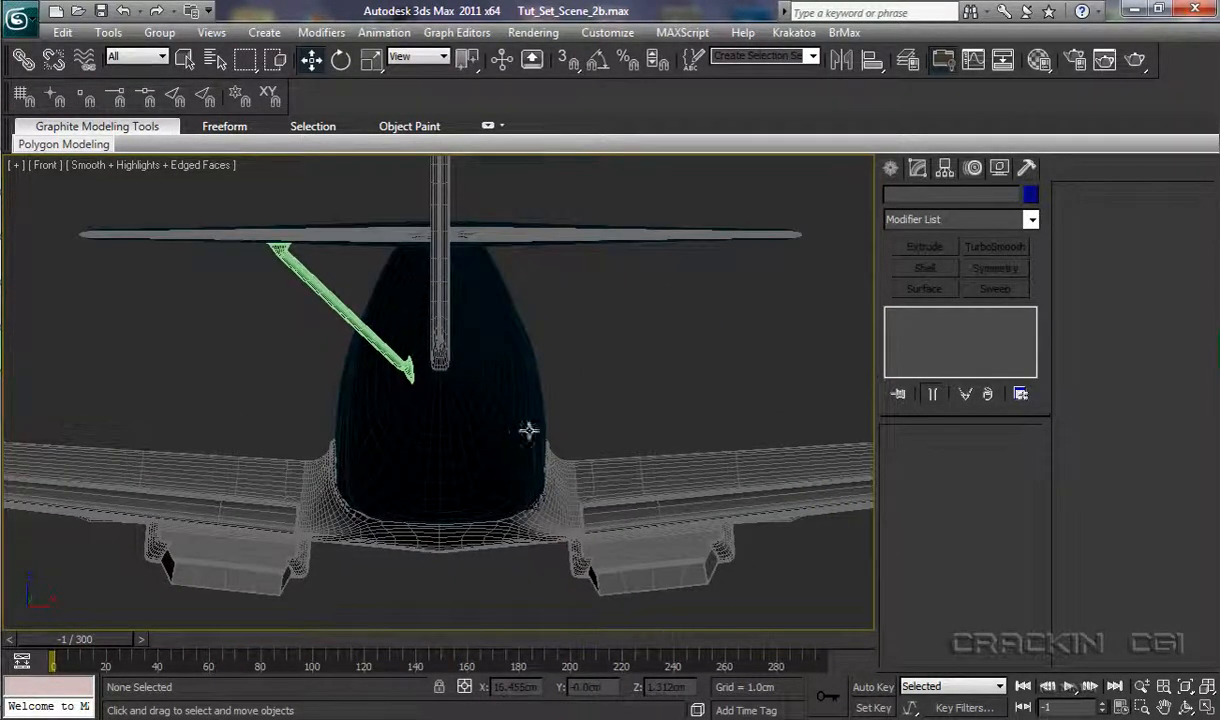
pyautogui.click(328, 294)
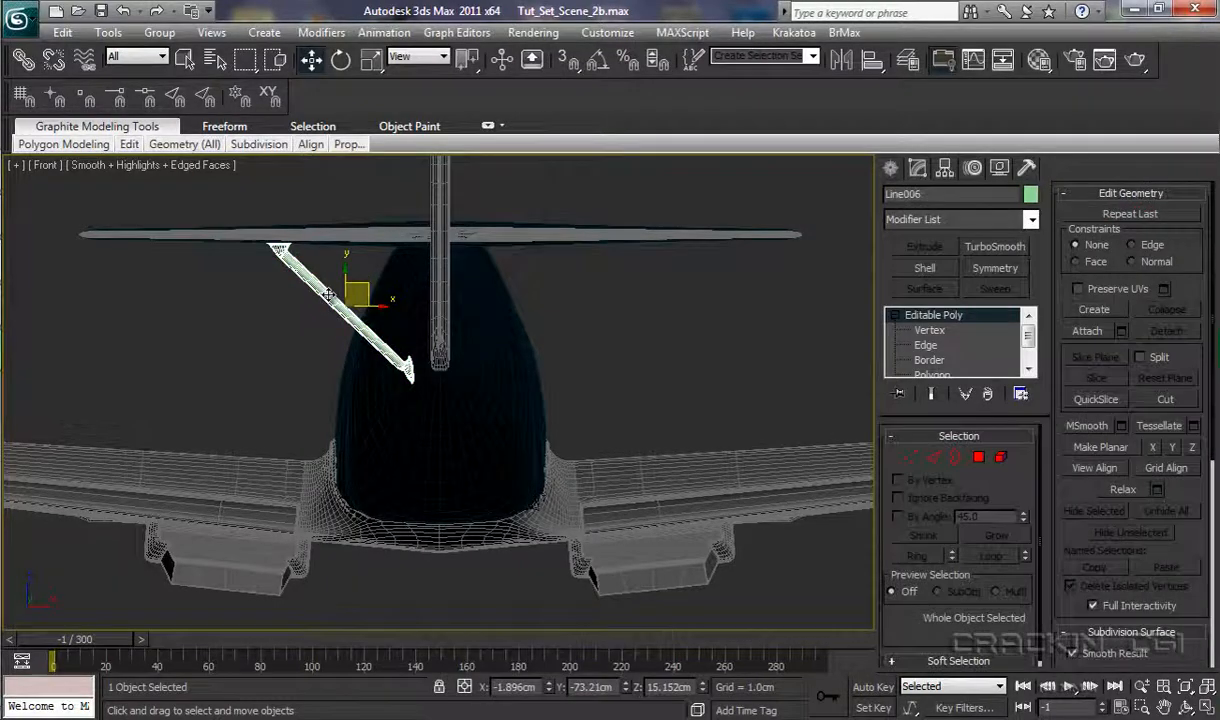
pyautogui.click(843, 62)
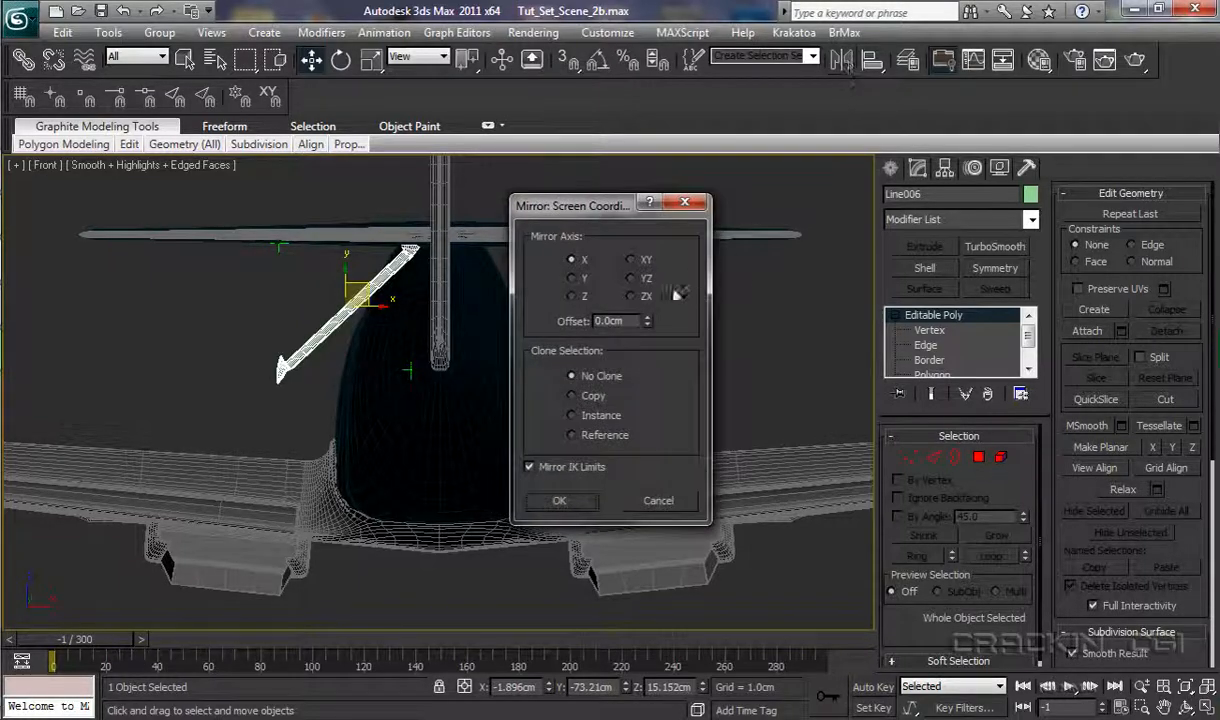
pyautogui.click(571, 395)
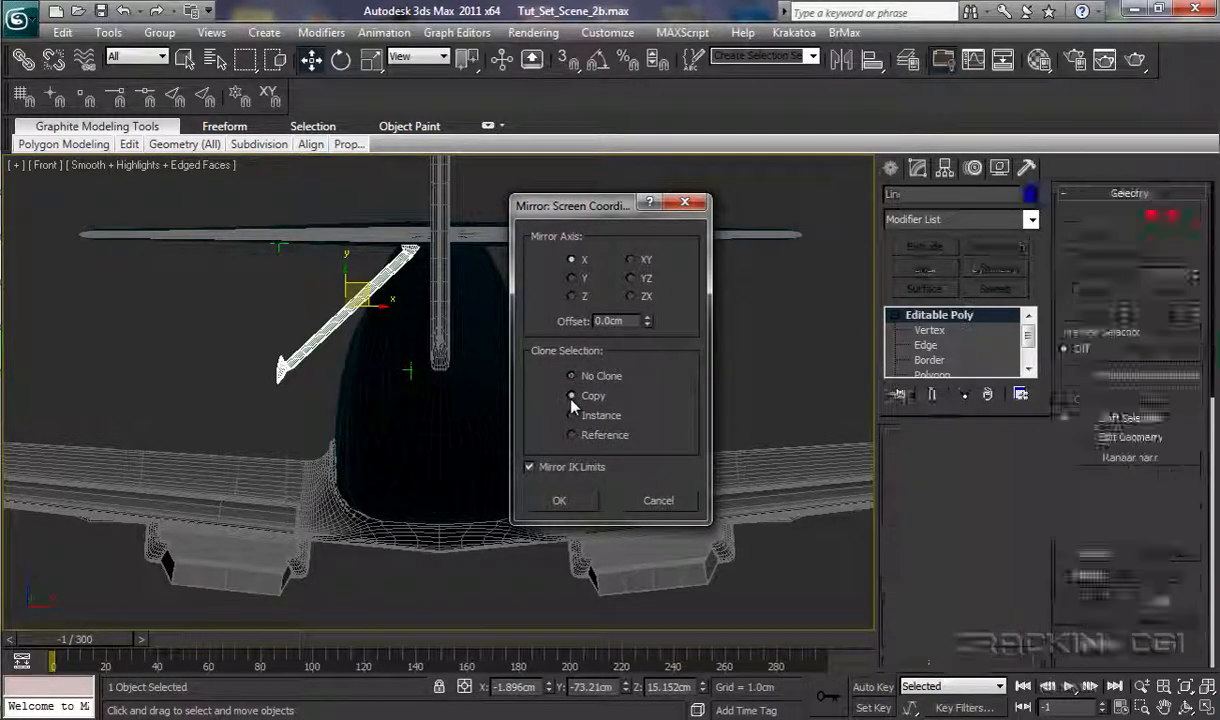
pyautogui.click(560, 500)
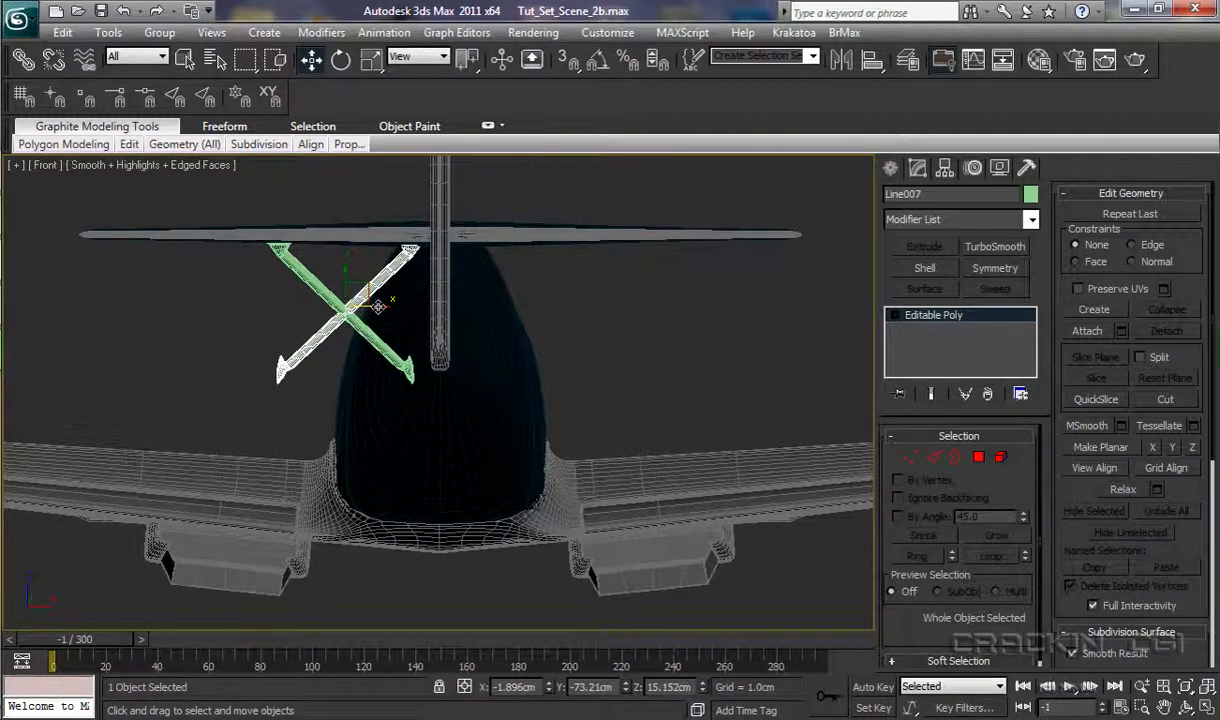
pyautogui.moveTo(378, 306); pyautogui.dragTo(568, 344)
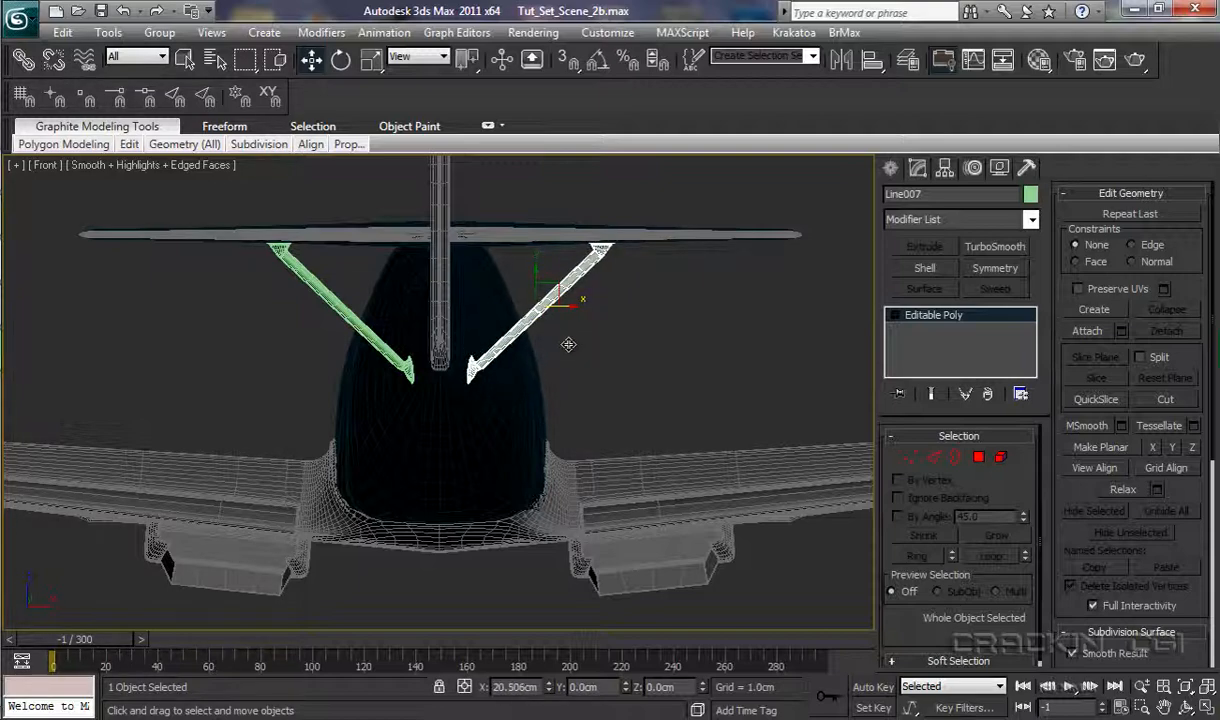
pyautogui.moveTo(568, 344); pyautogui.dragTo(568, 350)
# Attach both tail struts to the Fuselage object.
pyautogui.click(522, 400)
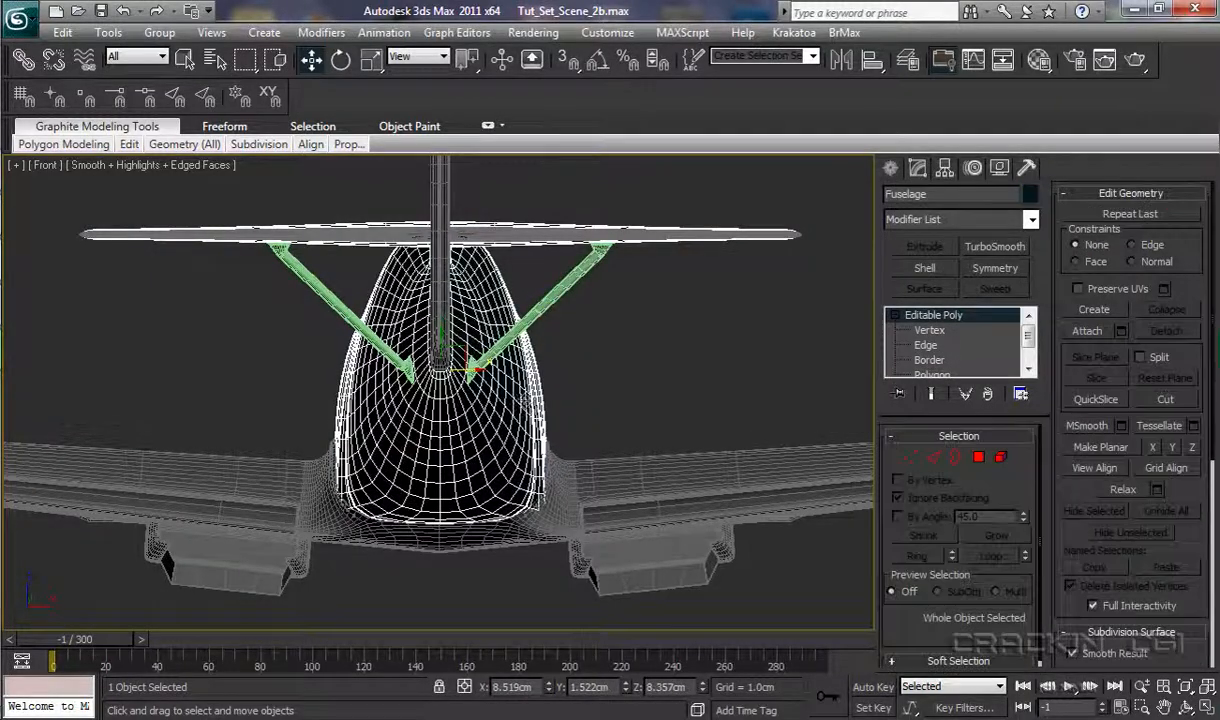
pyautogui.click(1090, 331)
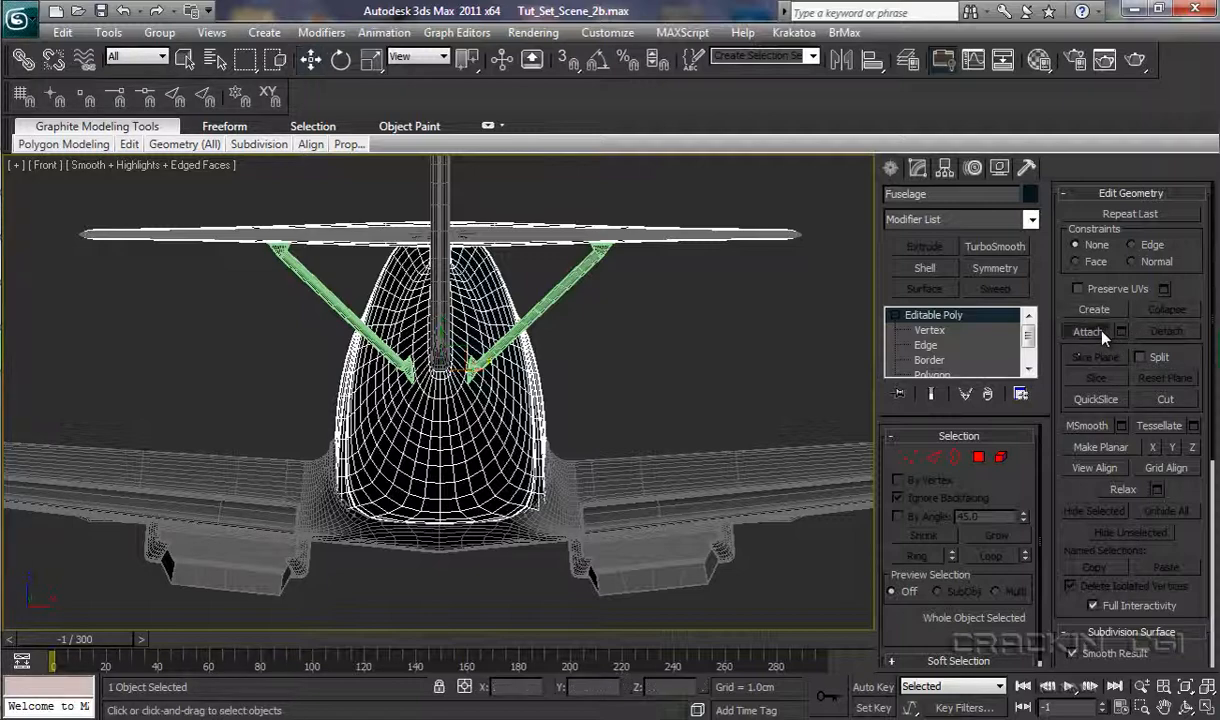
pyautogui.click(305, 272)
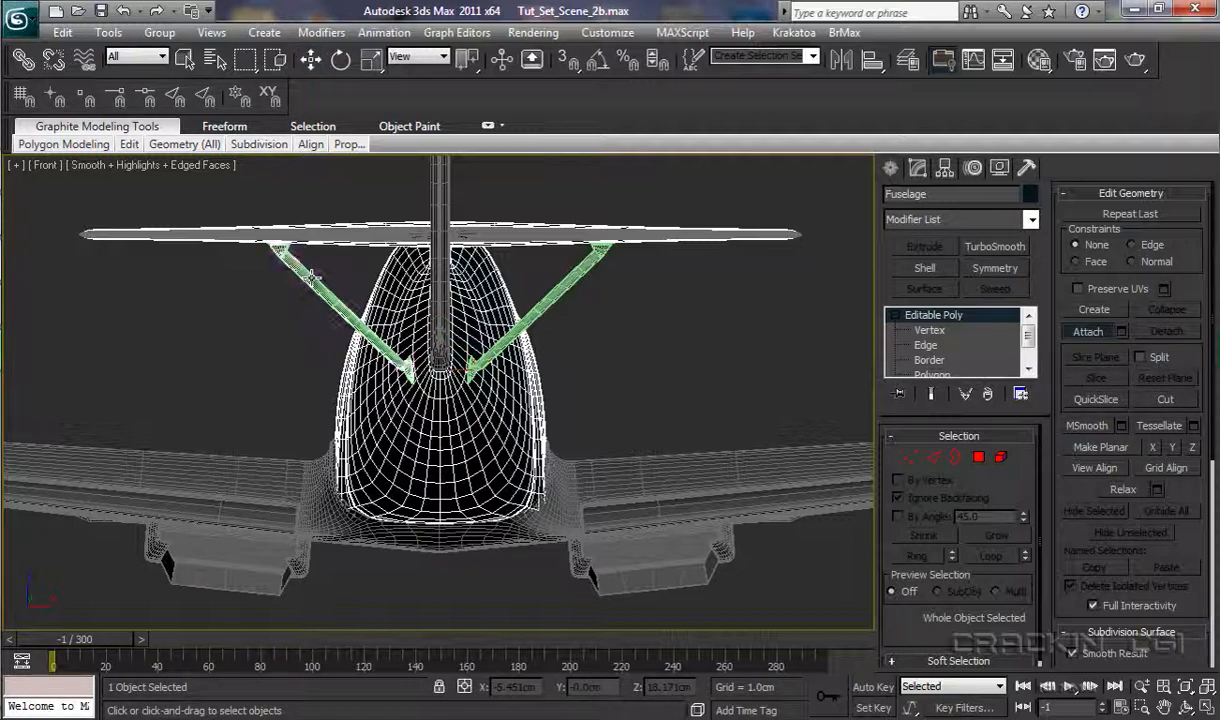
pyautogui.click(566, 275)
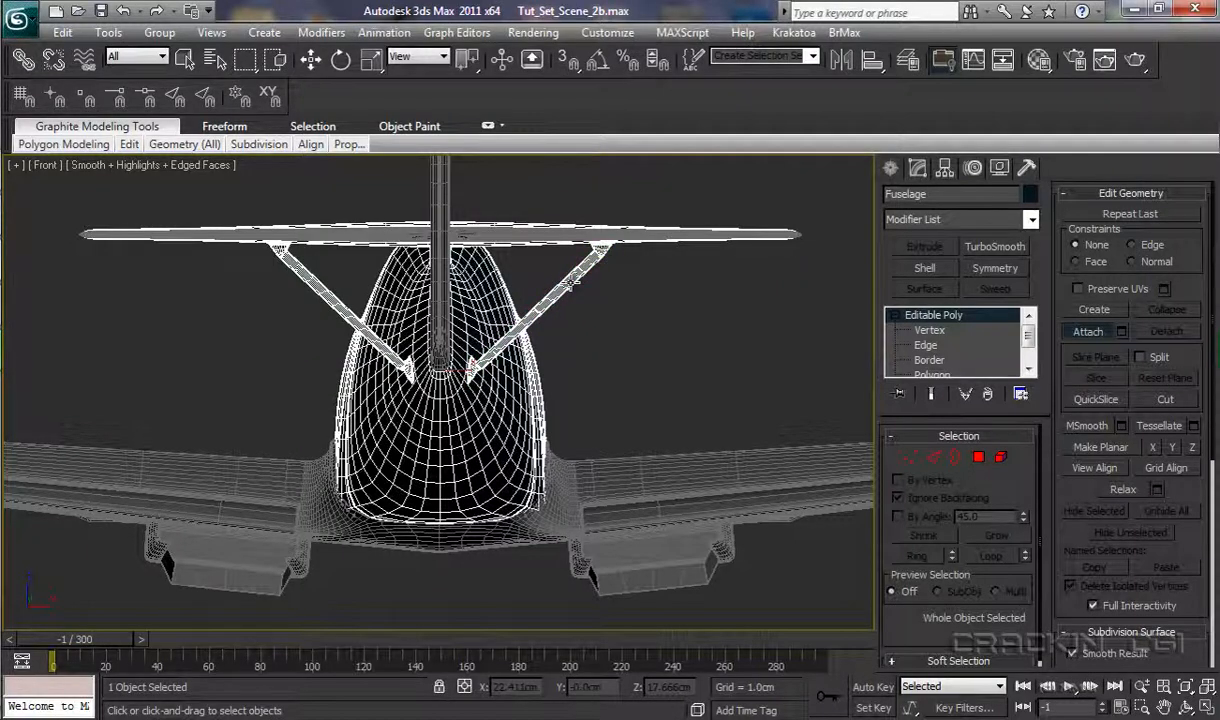
pyautogui.click(1088, 331)
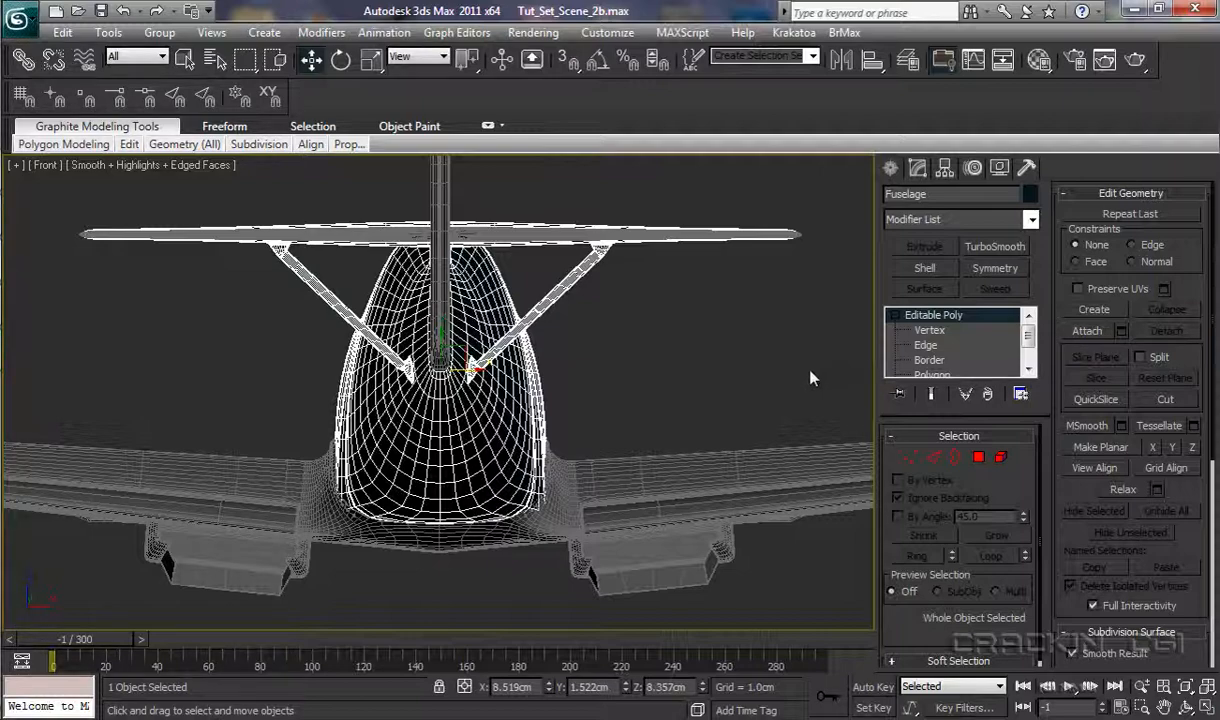
# Switch to the Perspective view and examine the whole aircraft with its attached tail struts from the front and both sides.
pyautogui.press('p')
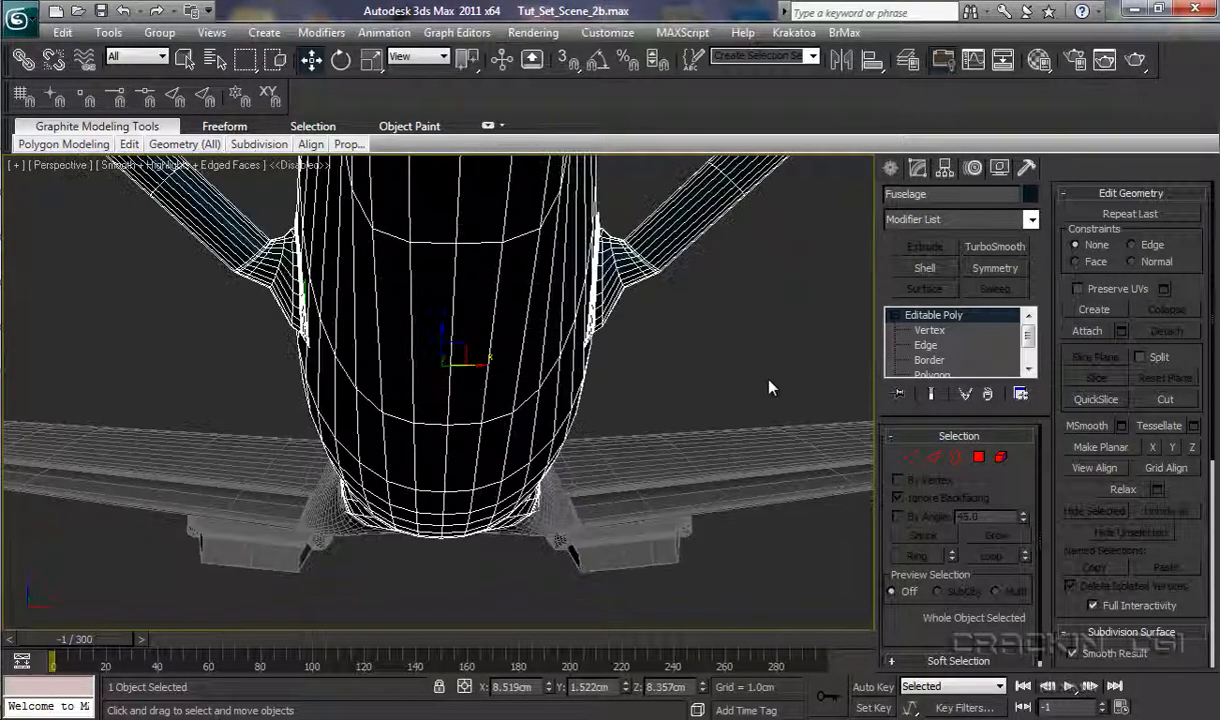
pyautogui.keyDown('alt'); pyautogui.moveTo(659, 414); pyautogui.dragTo(820, 427, button='middle'); pyautogui.keyUp('alt')
pyautogui.scroll(-10, 735, 455)
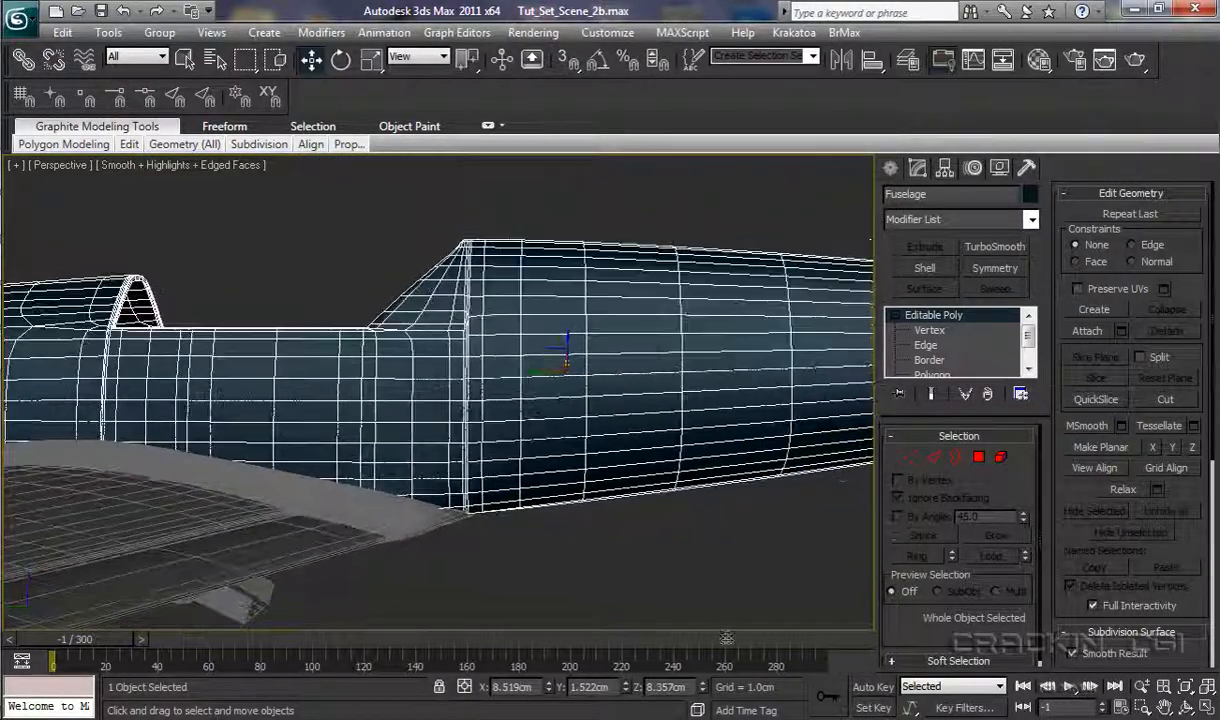
pyautogui.keyDown('alt'); pyautogui.moveTo(526, 533); pyautogui.dragTo(626, 572, button='middle'); pyautogui.keyUp('alt')
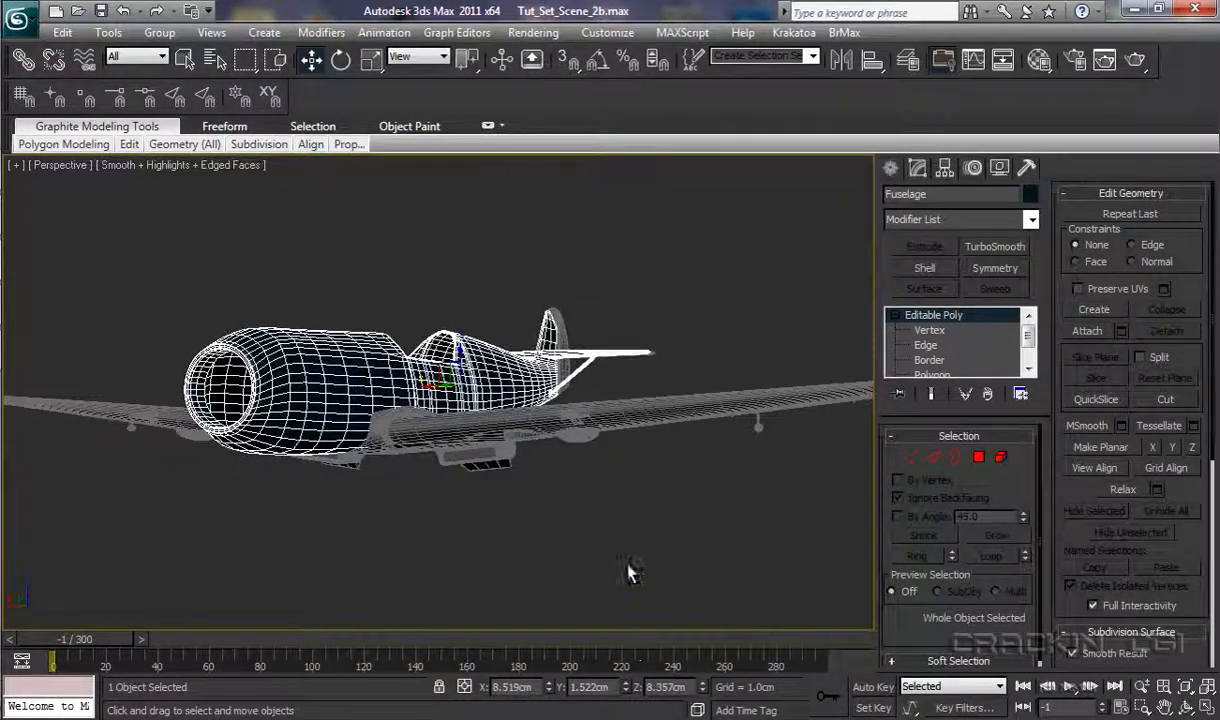
pyautogui.scroll(-3, 626, 572)
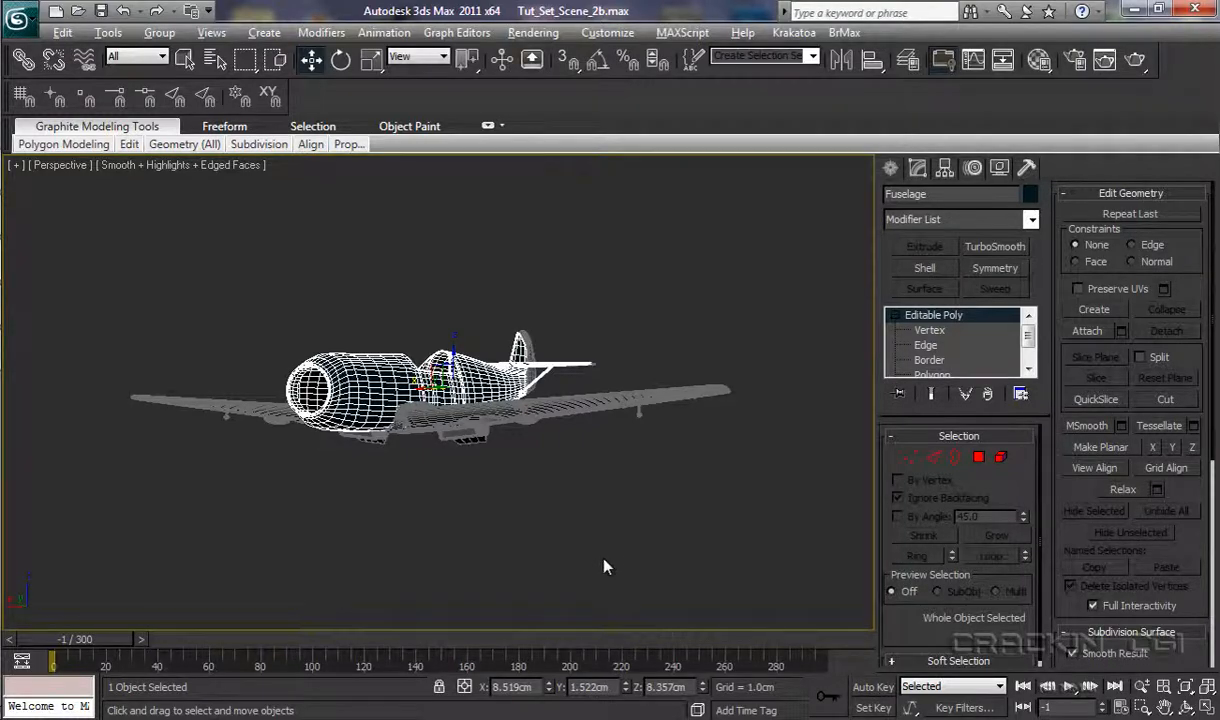
pyautogui.keyDown('alt'); pyautogui.moveTo(589, 567); pyautogui.dragTo(578, 593, button='middle'); pyautogui.keyUp('alt')
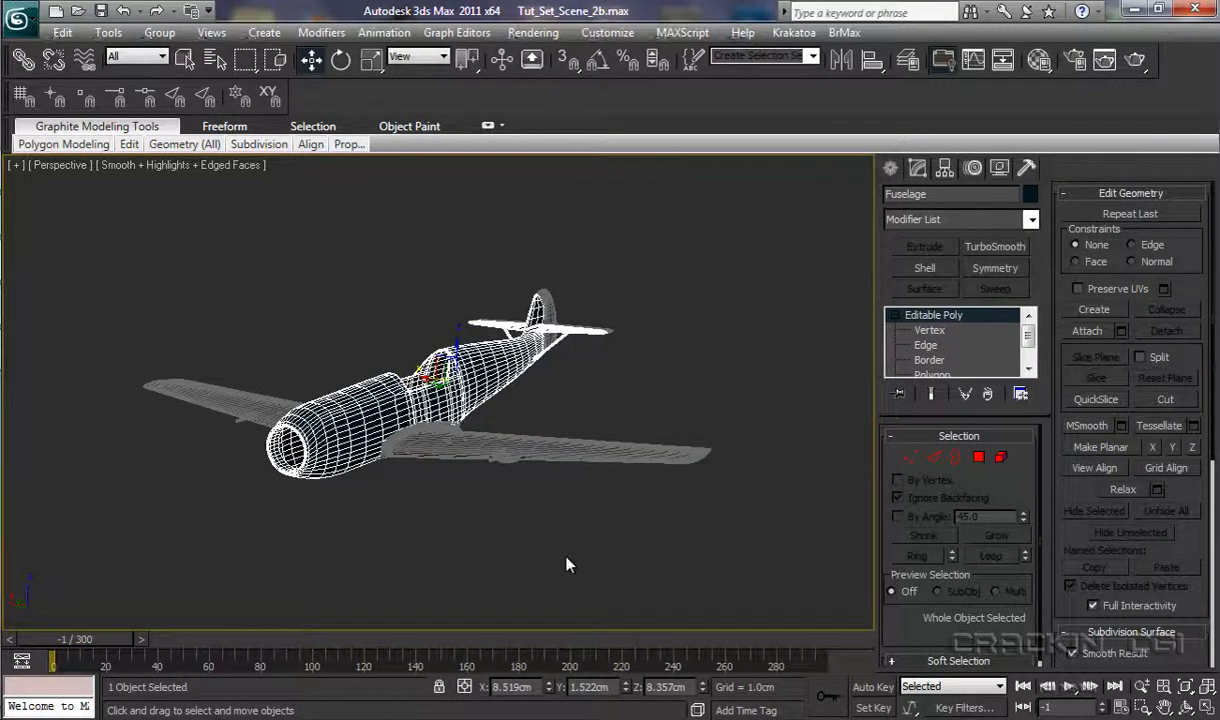
pyautogui.keyDown('alt'); pyautogui.moveTo(566, 561); pyautogui.dragTo(538, 335, button='middle'); pyautogui.keyUp('alt')
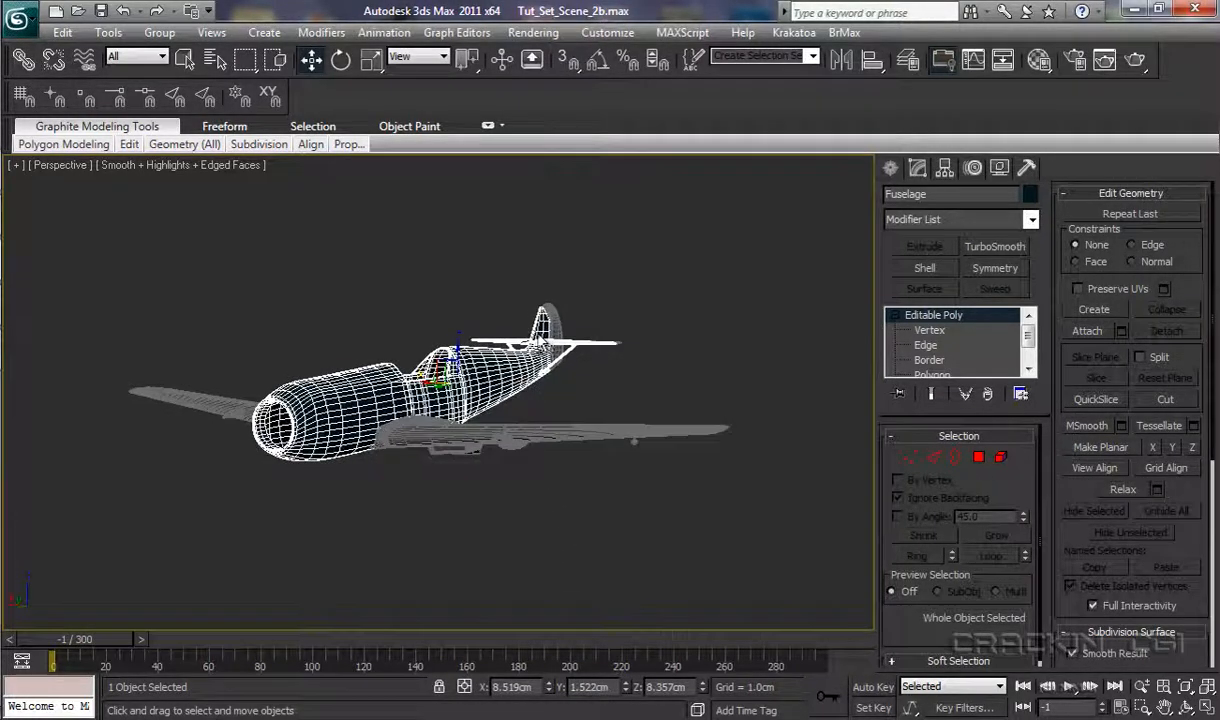
pyautogui.scroll(5, 577, 508)
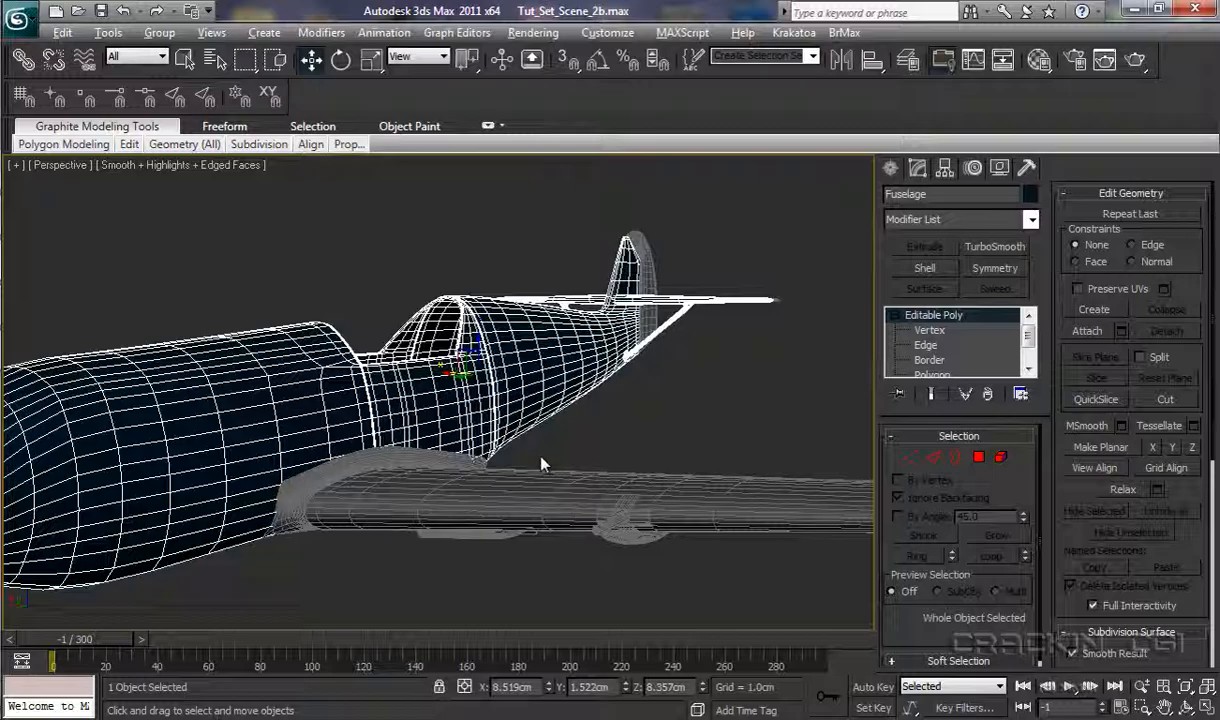
pyautogui.keyDown('alt'); pyautogui.moveTo(541, 463); pyautogui.dragTo(569, 458, button='middle'); pyautogui.keyUp('alt')
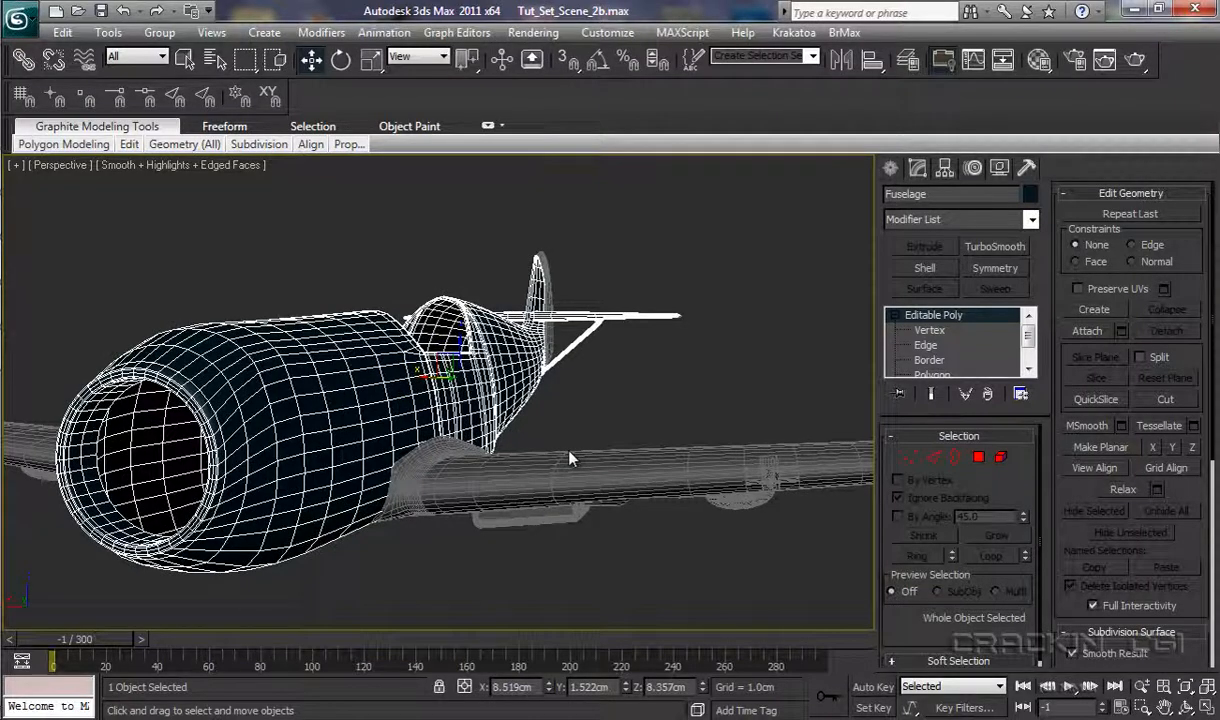
pyautogui.keyDown('alt'); pyautogui.moveTo(572, 455); pyautogui.dragTo(643, 451, button='middle'); pyautogui.keyUp('alt')
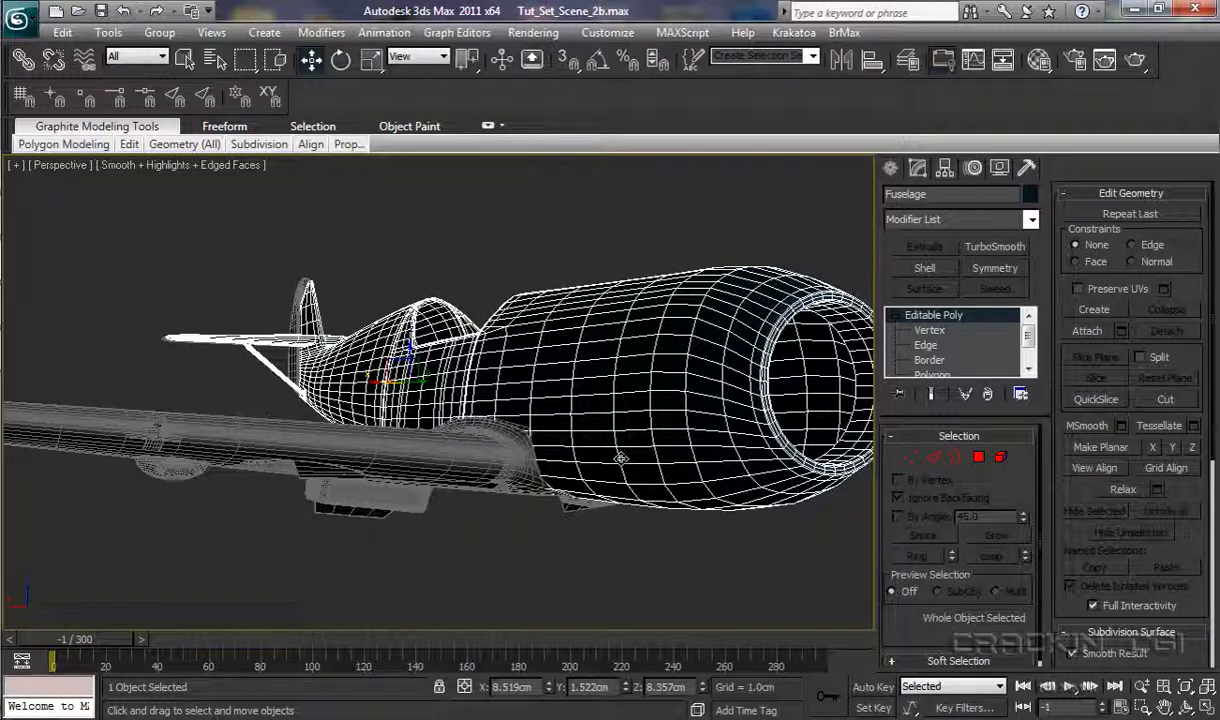
pyautogui.keyDown('alt'); pyautogui.moveTo(592, 442); pyautogui.dragTo(596, 468, button='middle'); pyautogui.keyUp('alt')
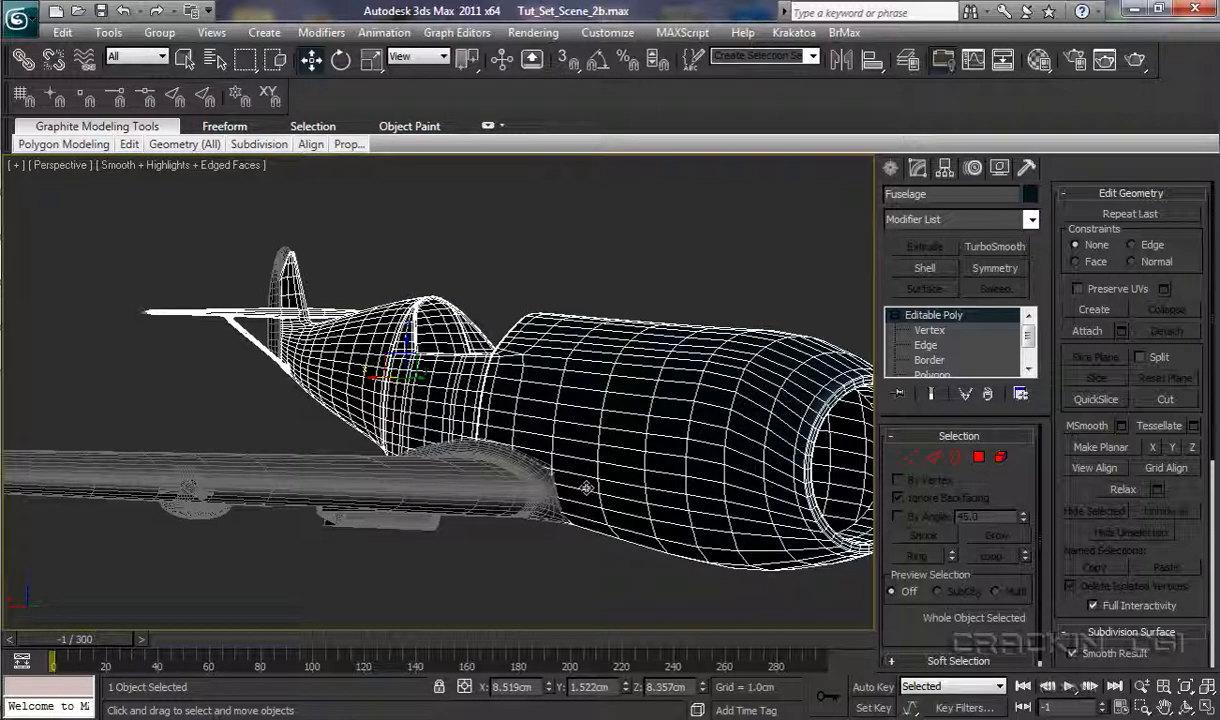
pyautogui.keyDown('alt'); pyautogui.moveTo(545, 467); pyautogui.dragTo(564, 483, button='middle'); pyautogui.keyUp('alt')
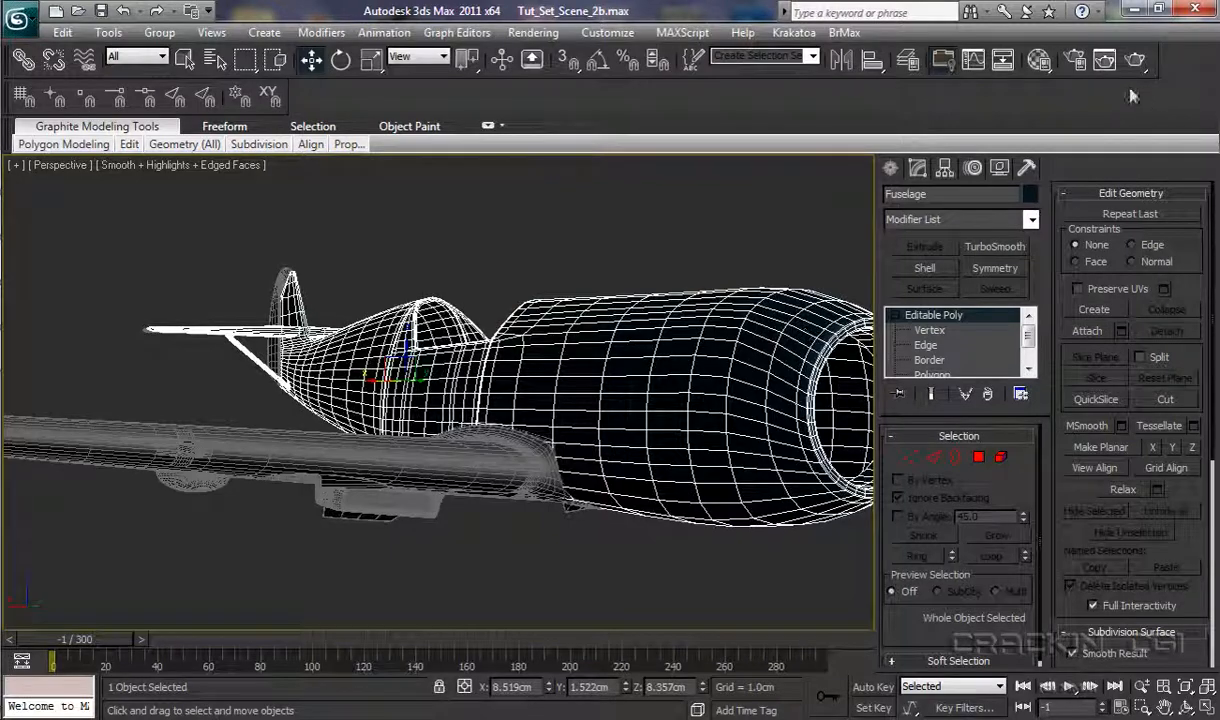
# Render a single test frame of the Perspective view, and close the rendered image and the render setup.
pyautogui.click(1074, 60)
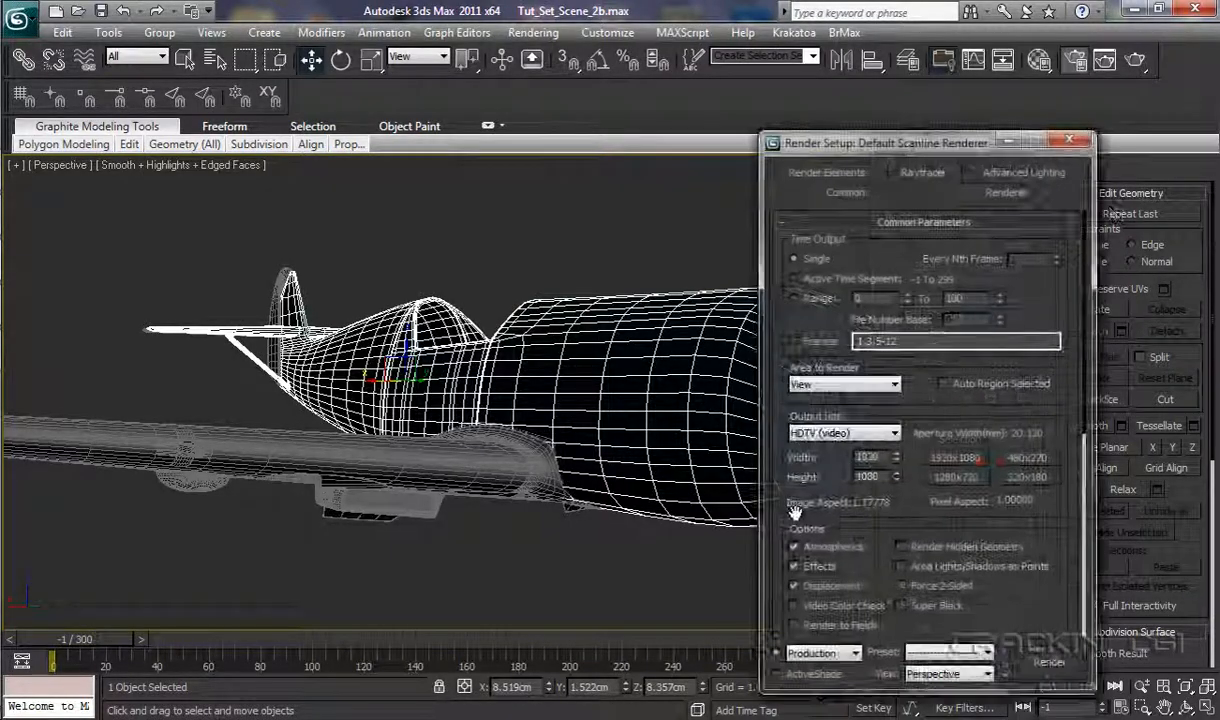
pyautogui.click(1049, 662)
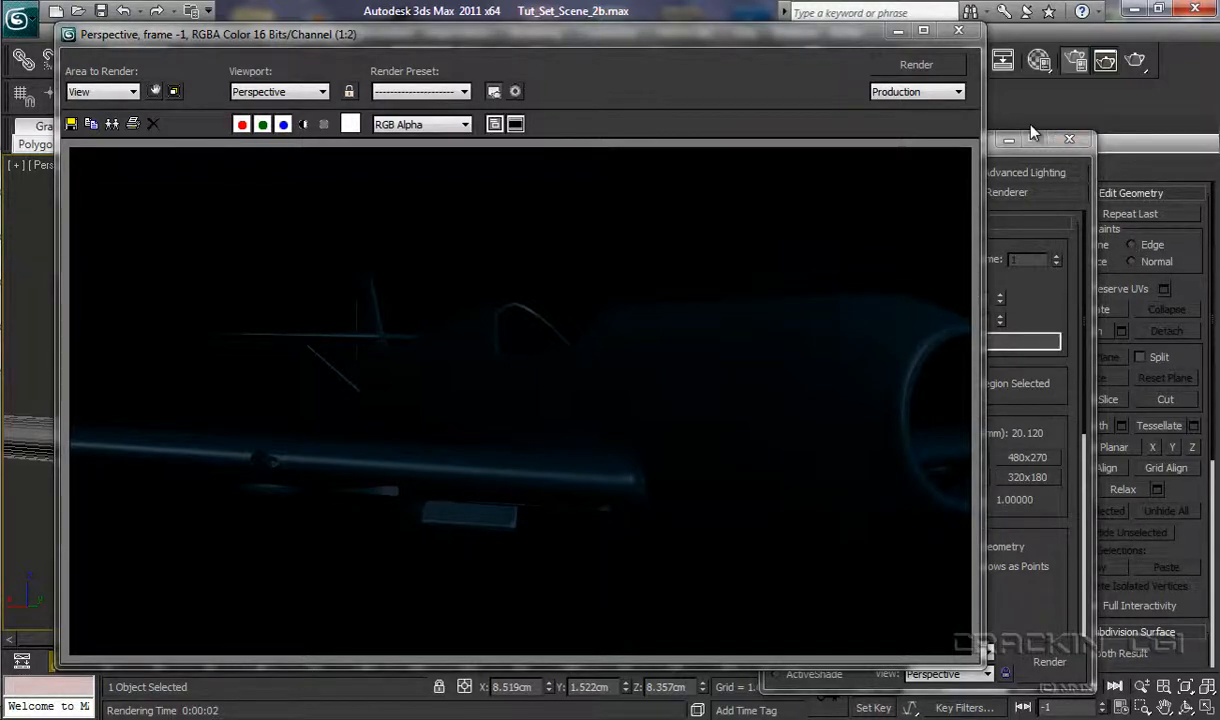
pyautogui.click(959, 33)
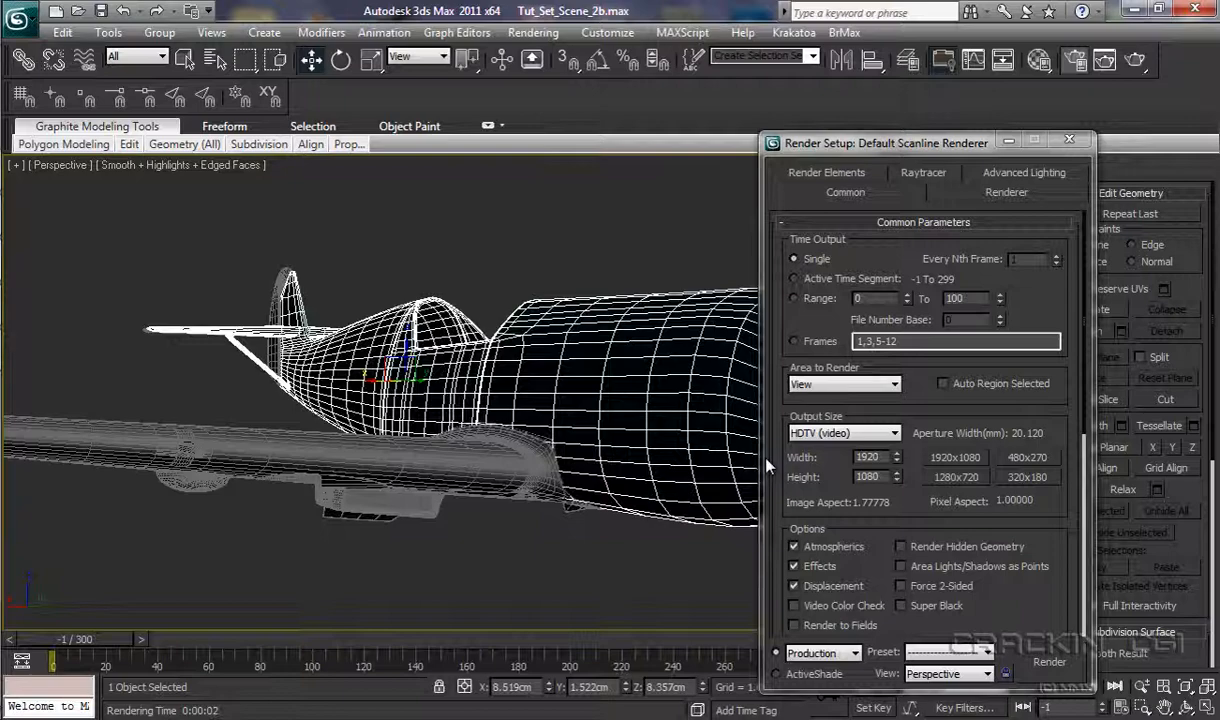
pyautogui.click(1068, 141)
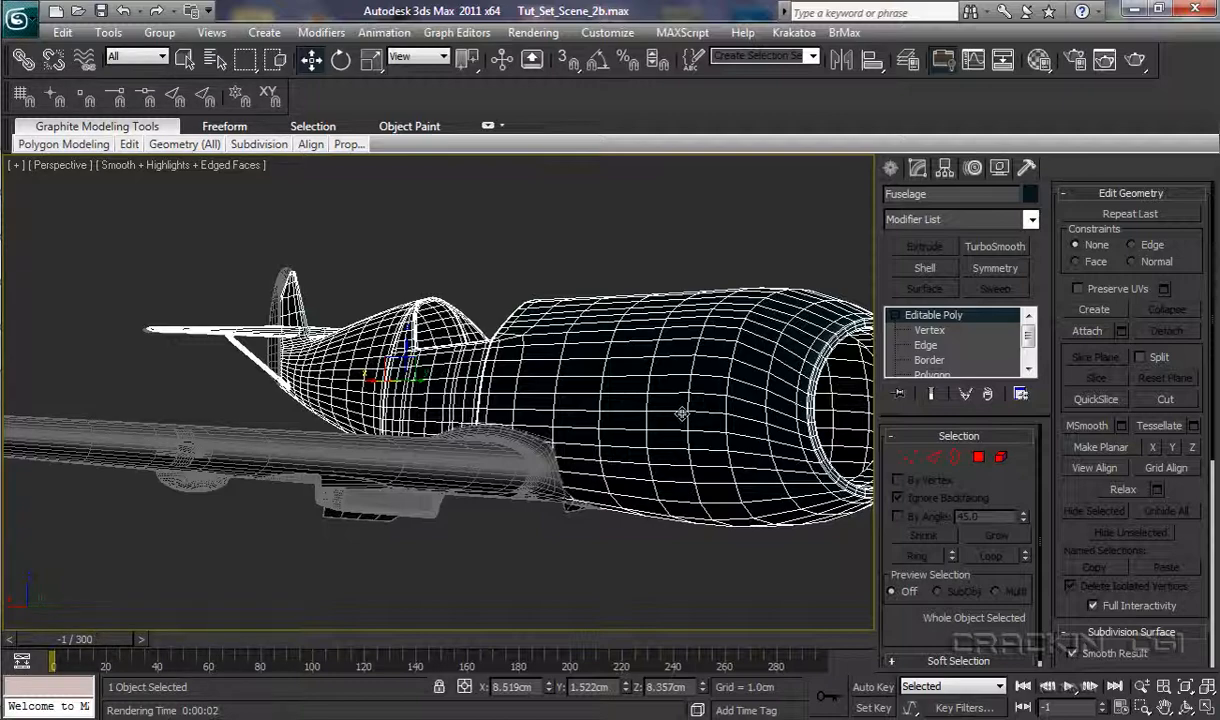
# Select the helpers Point001 and Point002 by name from the scene's object list, and clear the selection.
pyautogui.press('h')
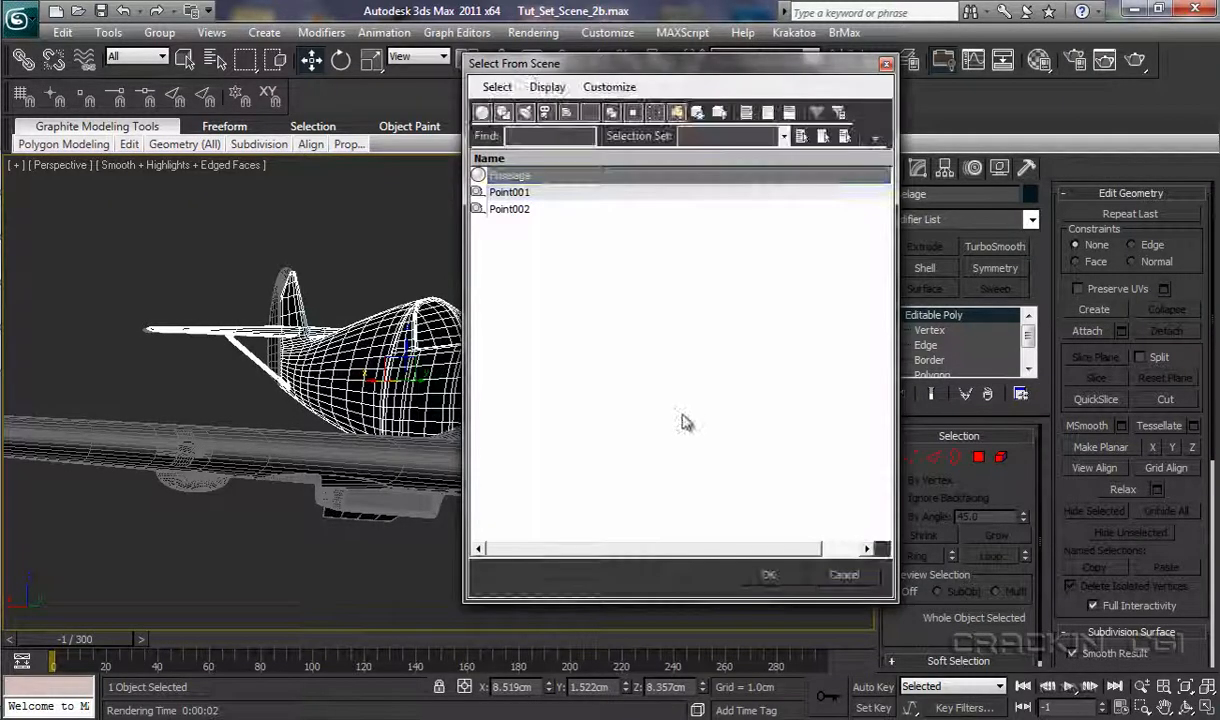
pyautogui.click(510, 192)
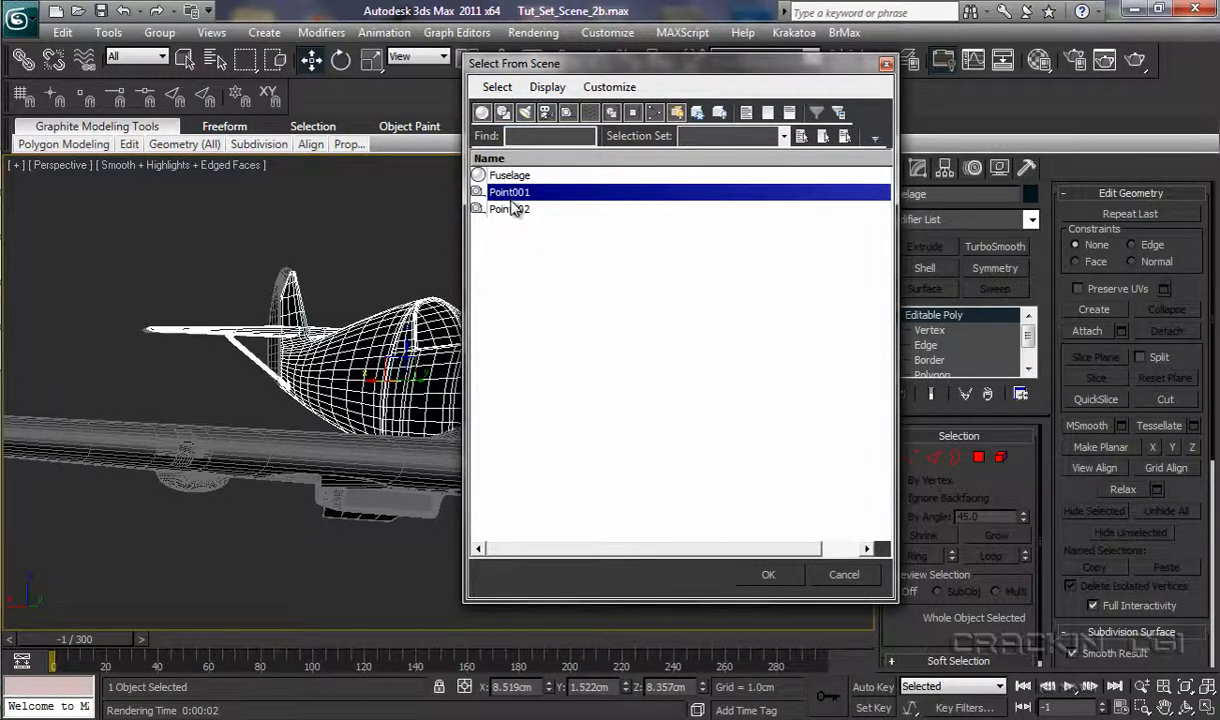
pyautogui.keyDown('ctrl'); pyautogui.click(512, 209); pyautogui.keyUp('ctrl')
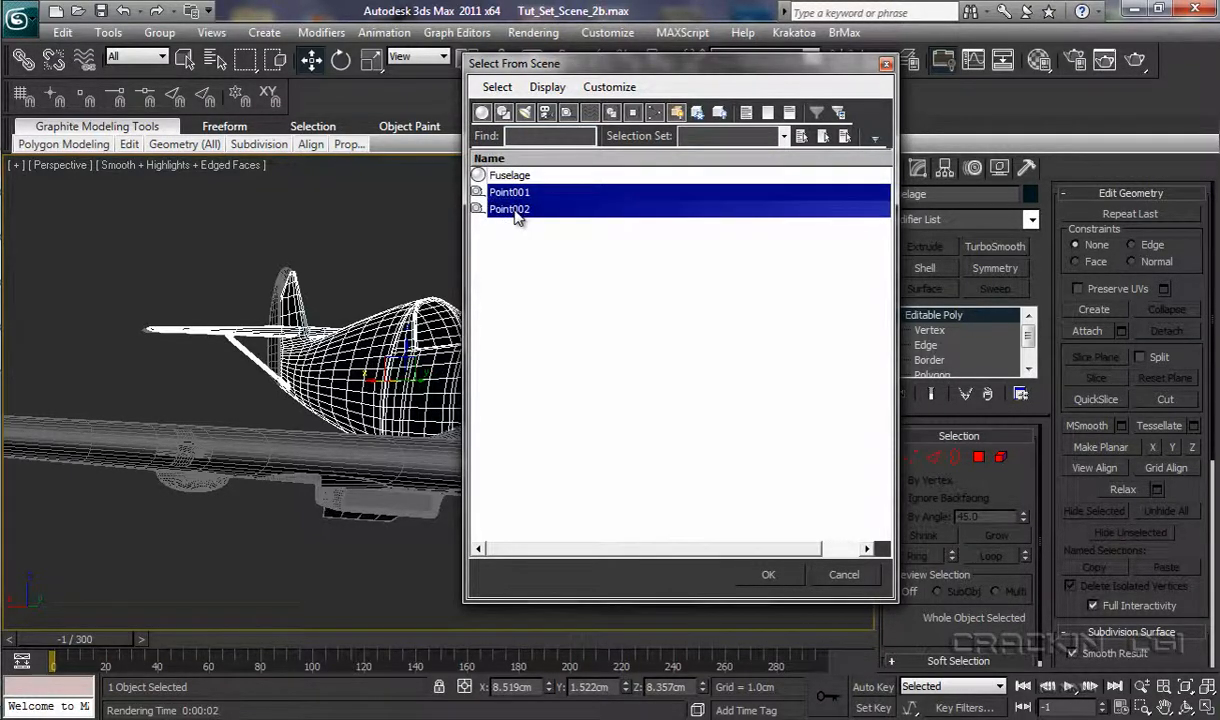
pyautogui.click(766, 575)
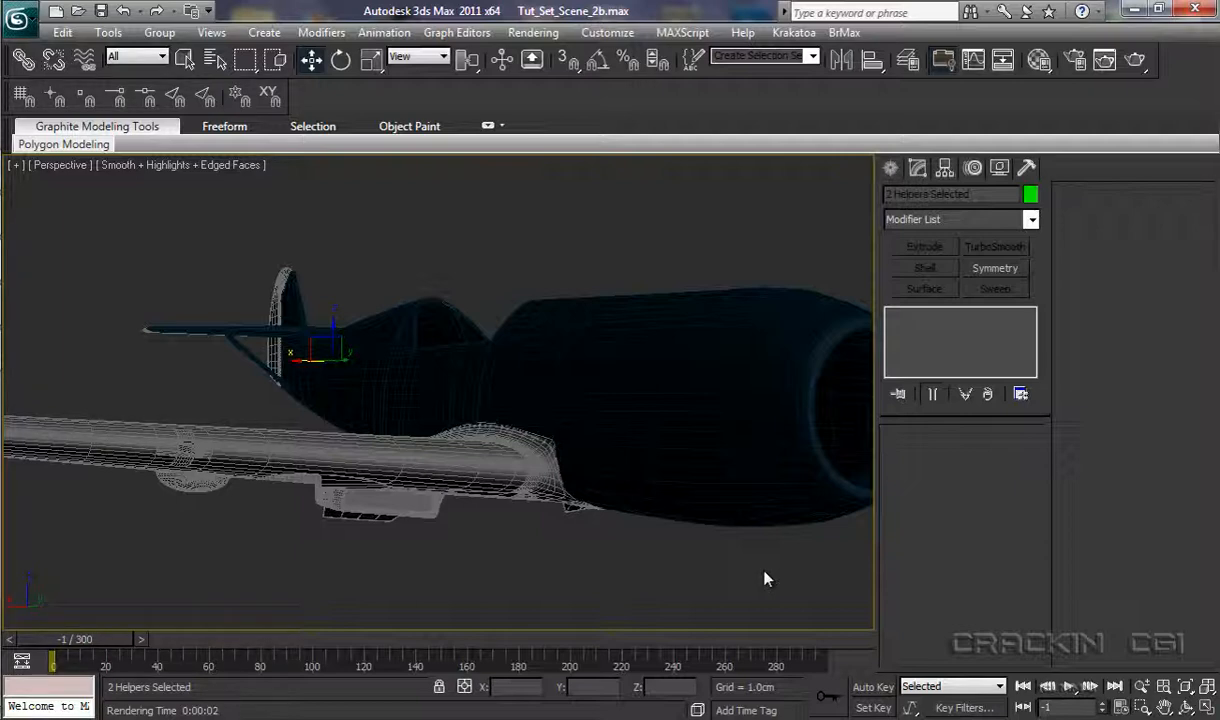
pyautogui.click(766, 578)
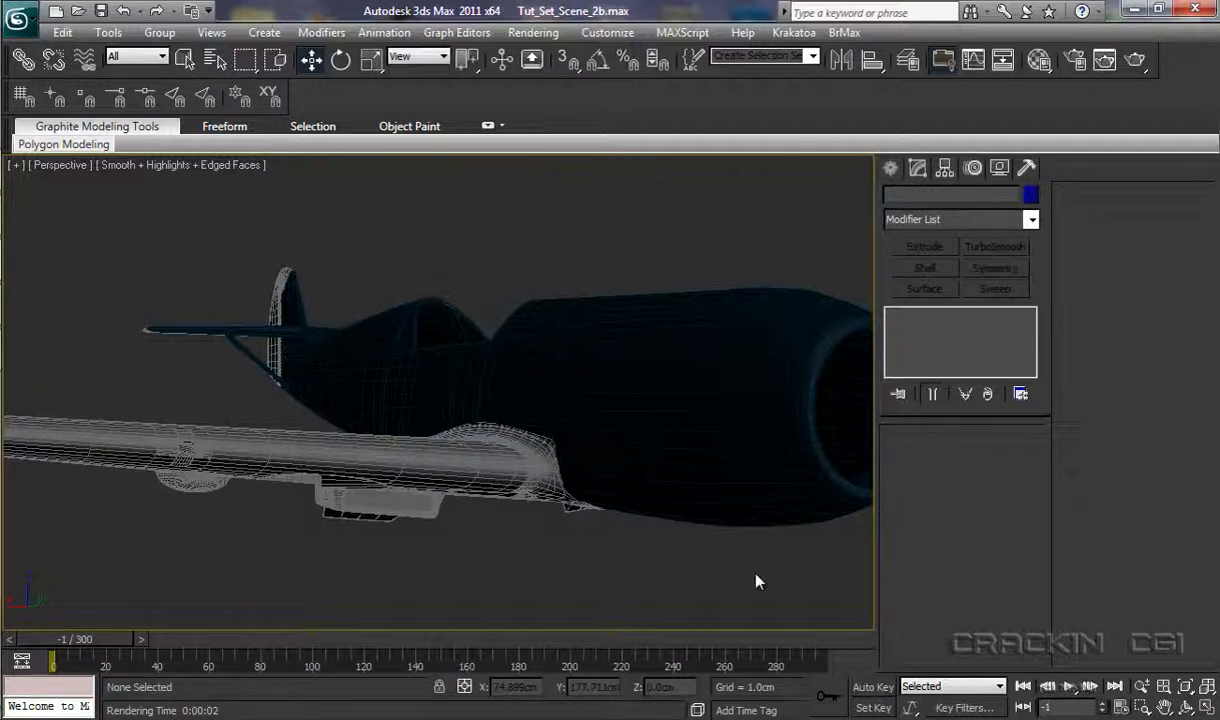
# Examine the underside of the rear fuselage, tailplane and wing roots in the Perspective view.
pyautogui.keyDown('alt'); pyautogui.moveTo(643, 561); pyautogui.dragTo(643, 479, button='middle'); pyautogui.keyUp('alt')
pyautogui.keyDown('alt'); pyautogui.moveTo(588, 562); pyautogui.dragTo(675, 463, button='middle'); pyautogui.keyUp('alt')
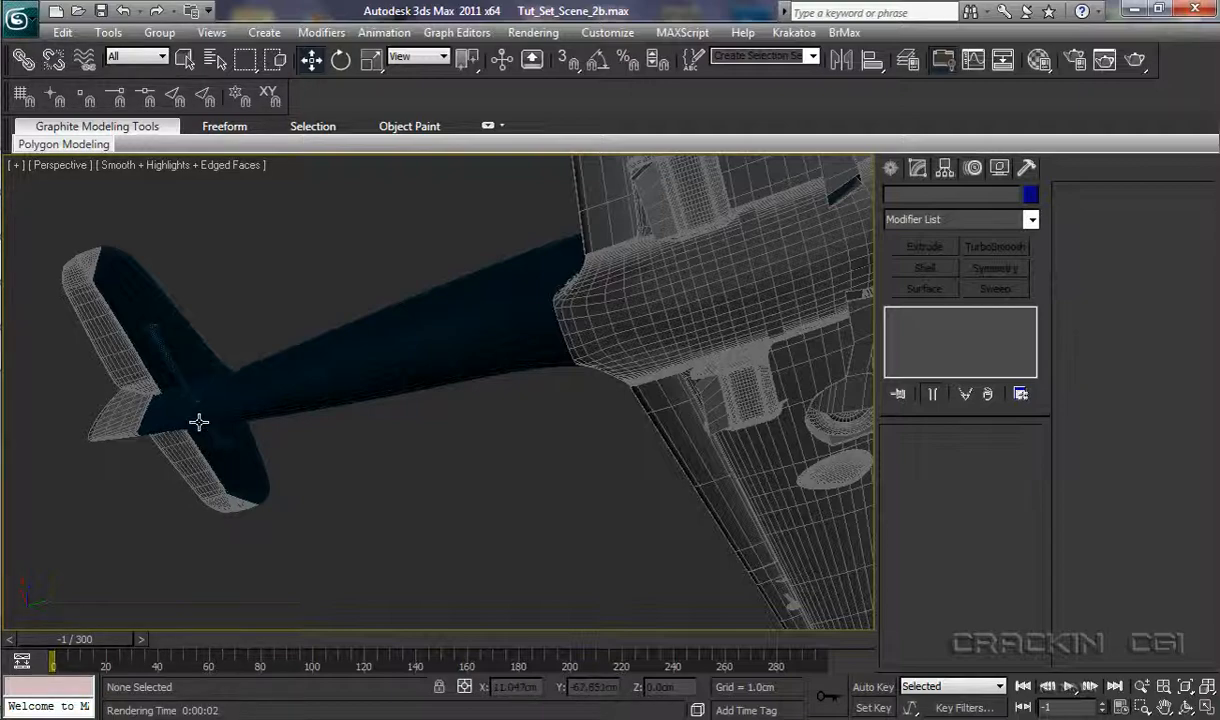
pyautogui.keyDown('alt'); pyautogui.moveTo(357, 513); pyautogui.dragTo(428, 456, button='middle'); pyautogui.keyUp('alt')
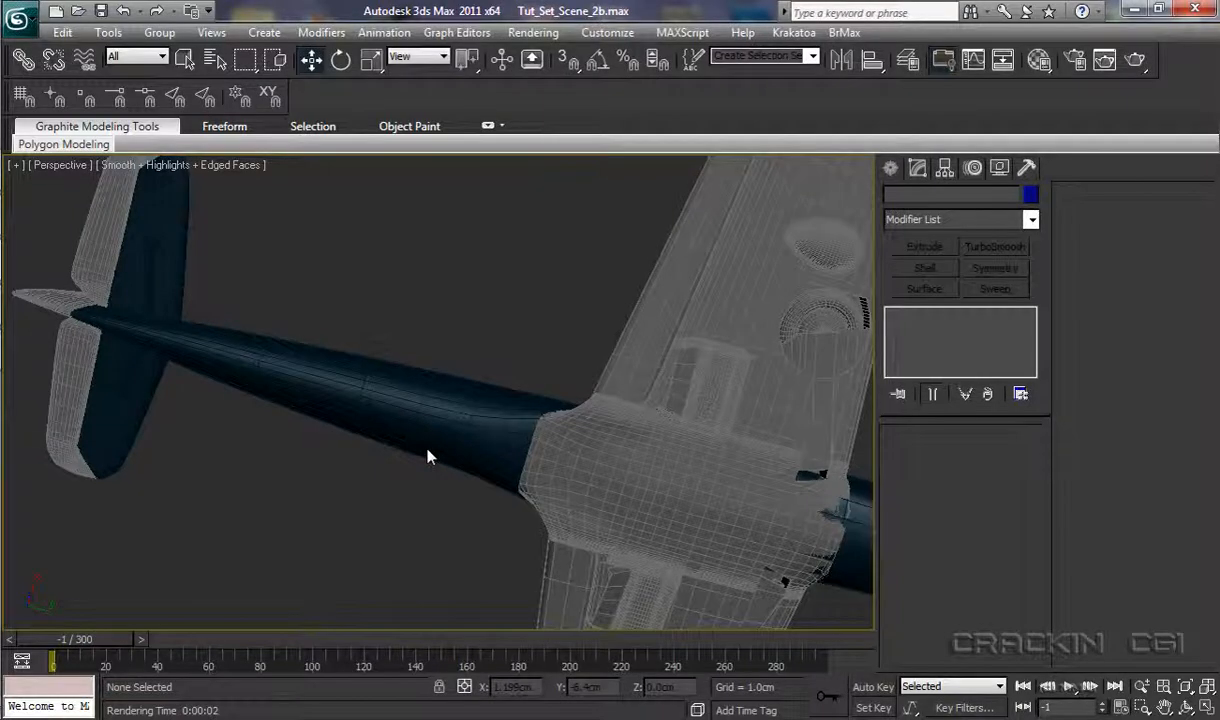